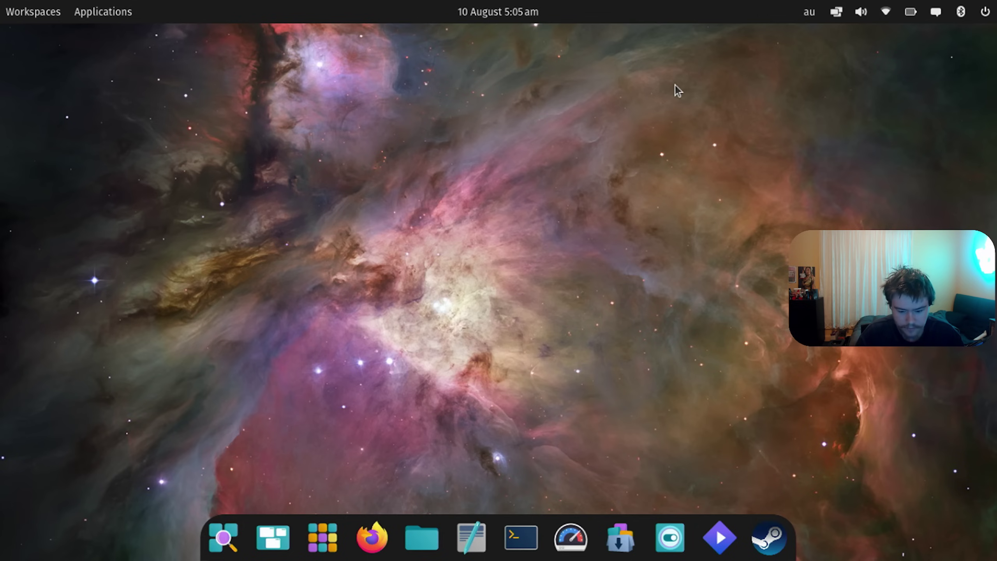
Step: Check the session, Bluetooth and battery applets, view the Power & Battery and Input Devices settings, and close the settings window
{"action": "left_click", "coordinate": [982, 15]}
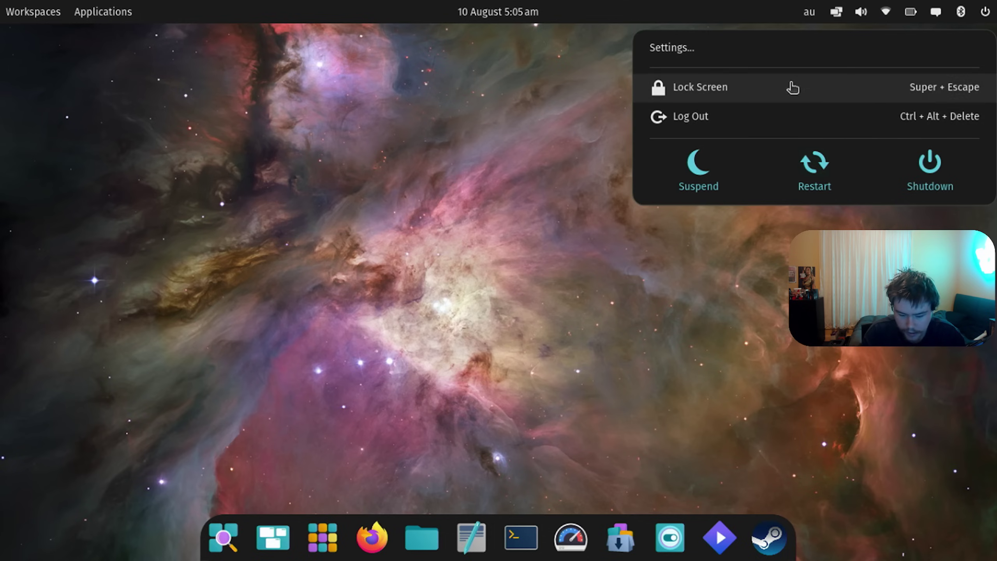
{"action": "mouse_move", "coordinate": [961, 11]}
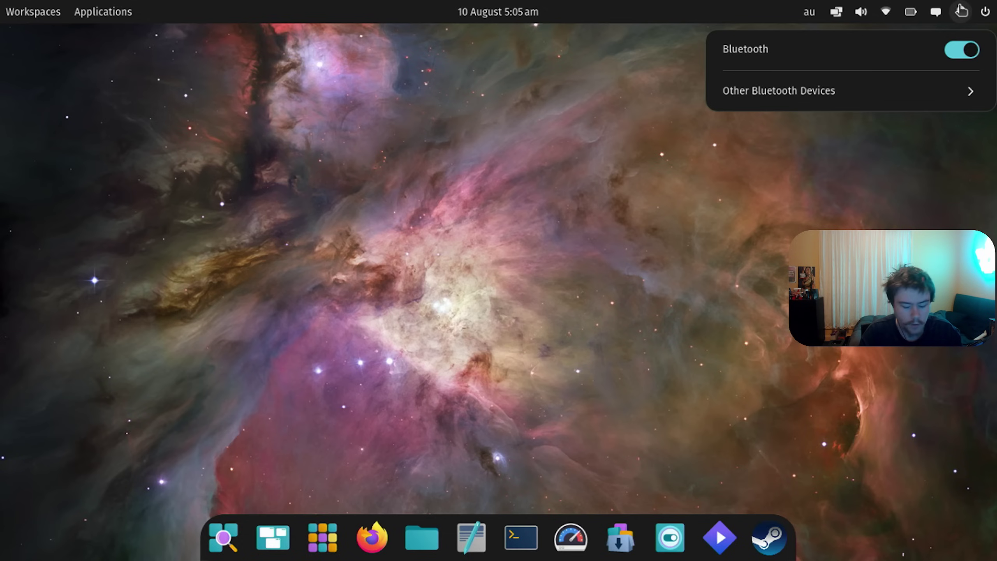
{"action": "mouse_move", "coordinate": [937, 13]}
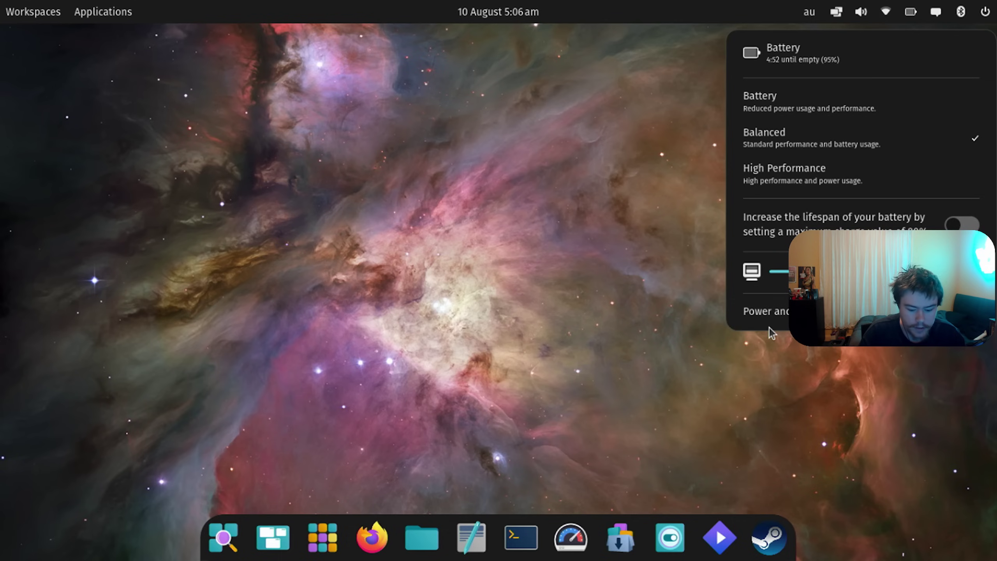
{"action": "left_click", "coordinate": [782, 315]}
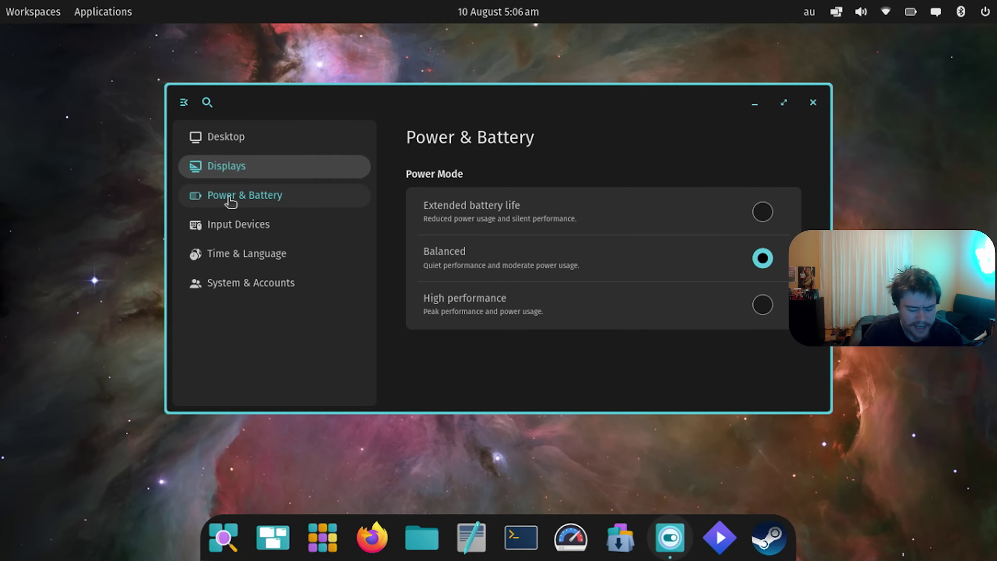
{"action": "left_click", "coordinate": [216, 224]}
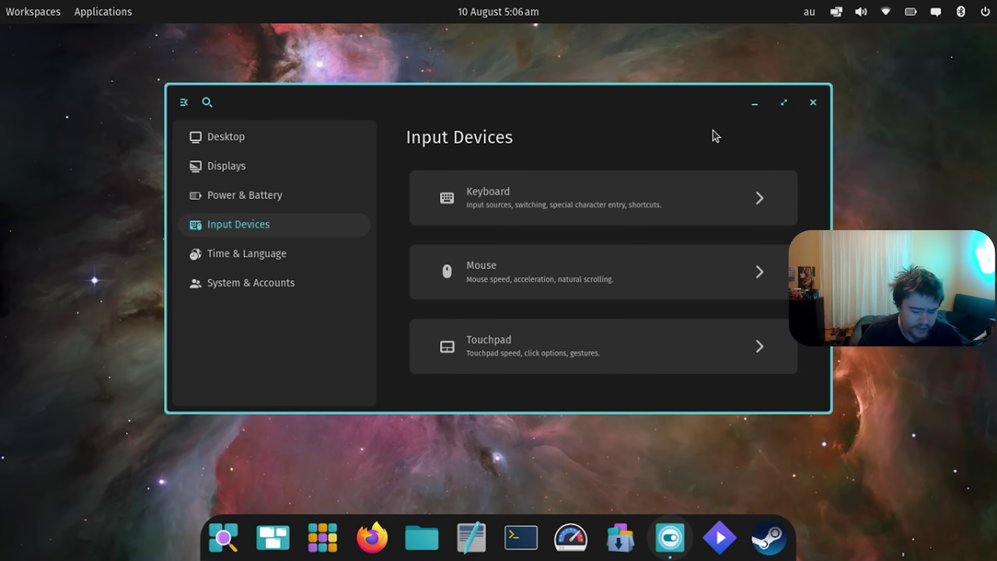
{"action": "left_click", "coordinate": [812, 102]}
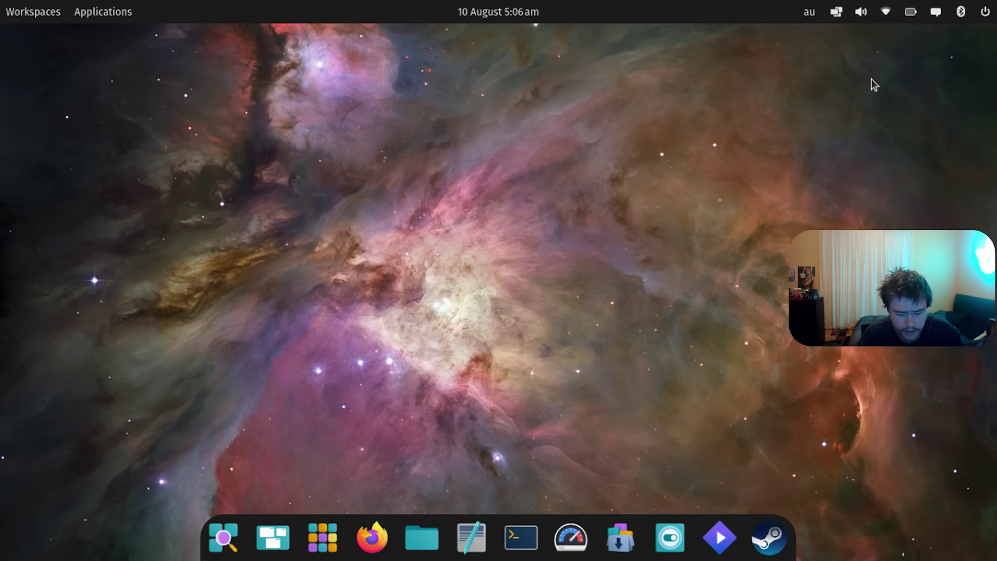
Step: Check which sound output and input devices are available in the sound applet and dismiss it
{"action": "left_click", "coordinate": [990, 7]}
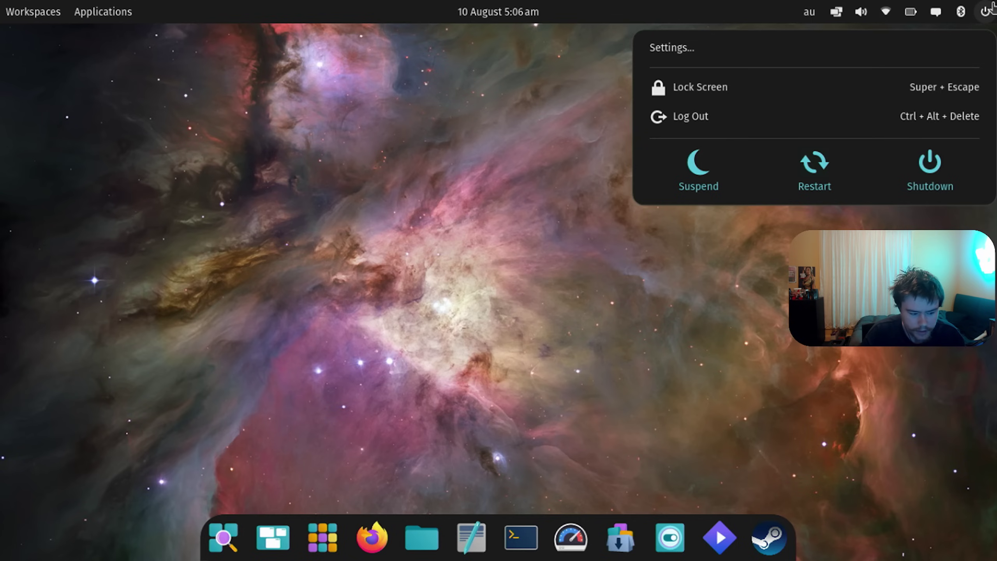
{"action": "mouse_move", "coordinate": [863, 10]}
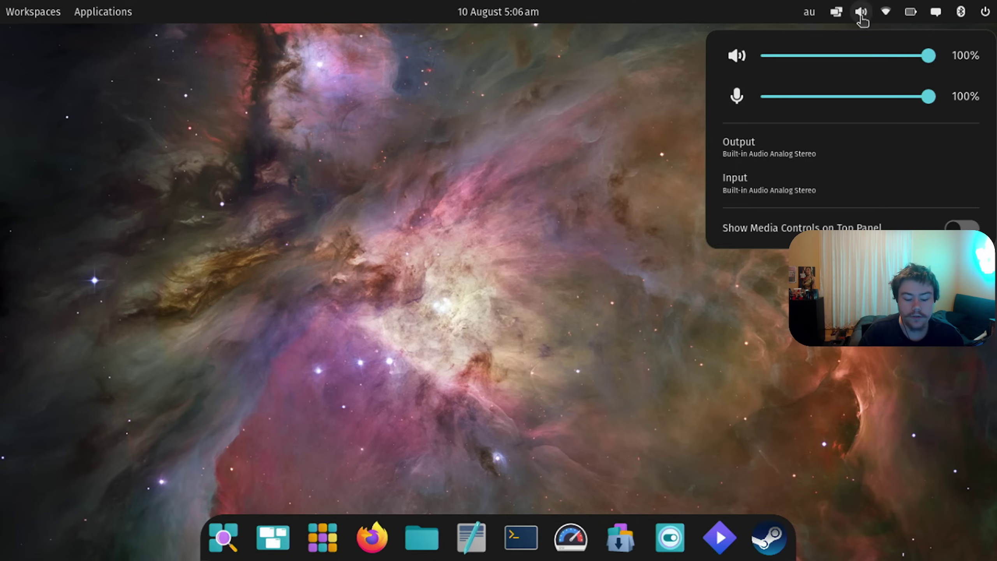
{"action": "left_click", "coordinate": [803, 156]}
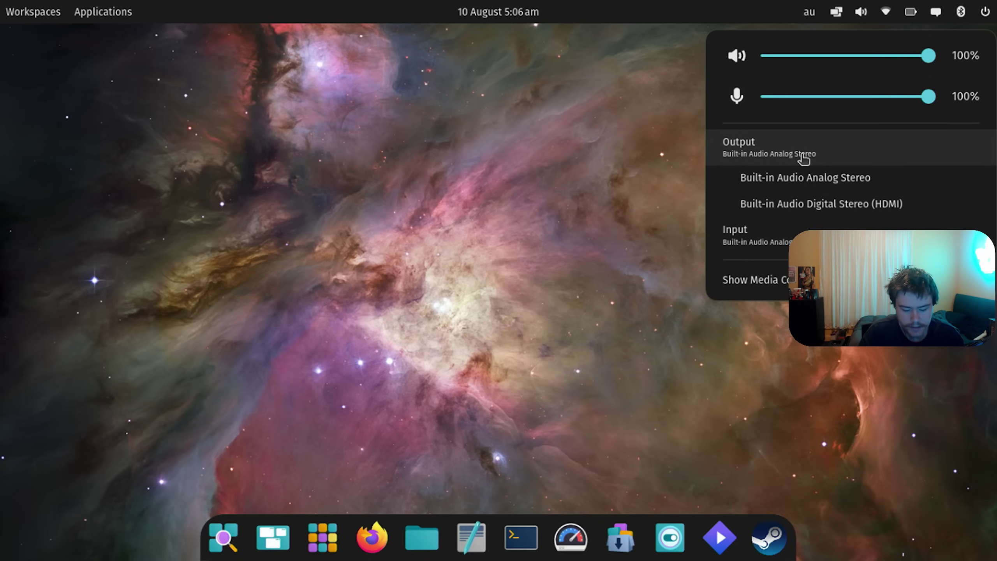
{"action": "left_click", "coordinate": [765, 236]}
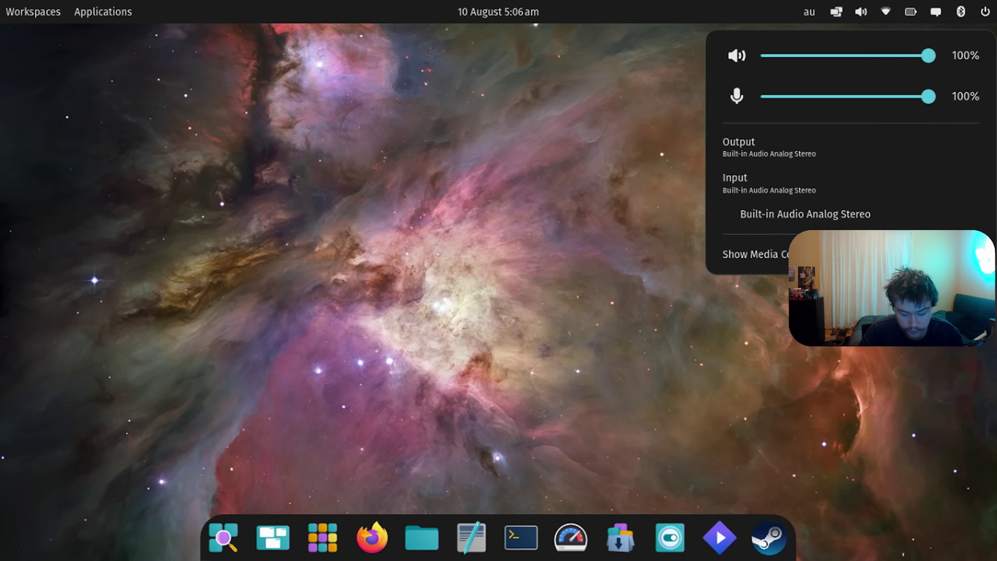
{"action": "left_click", "coordinate": [800, 346]}
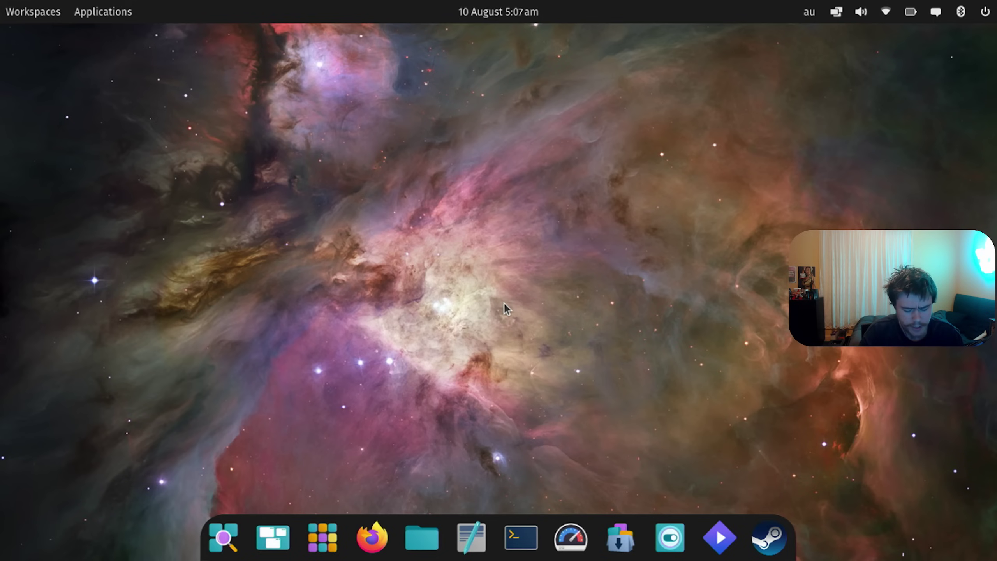
Step: Open the date and time settings from the calendar and review the time zone and date format options
{"action": "left_click", "coordinate": [512, 12]}
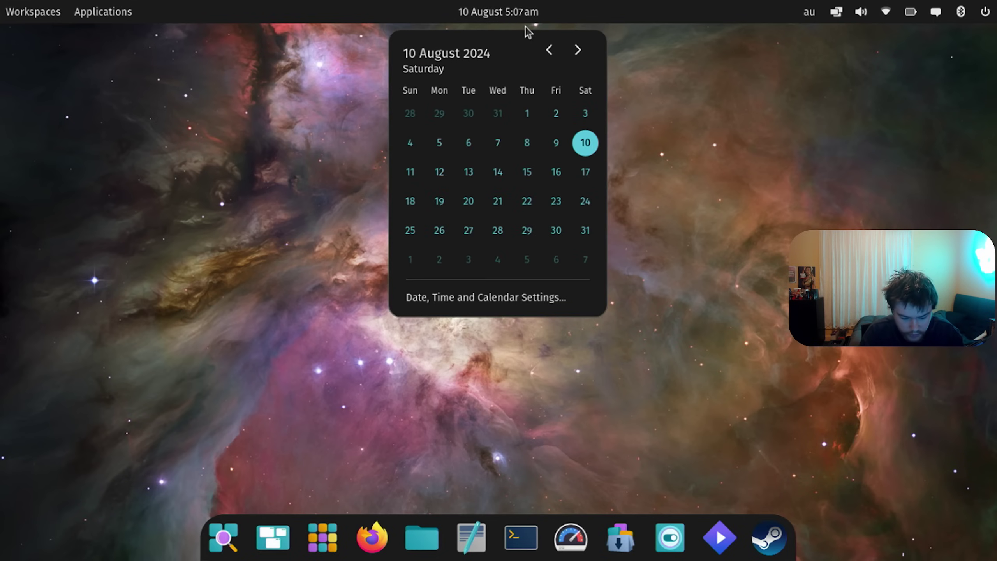
{"action": "left_click", "coordinate": [464, 293]}
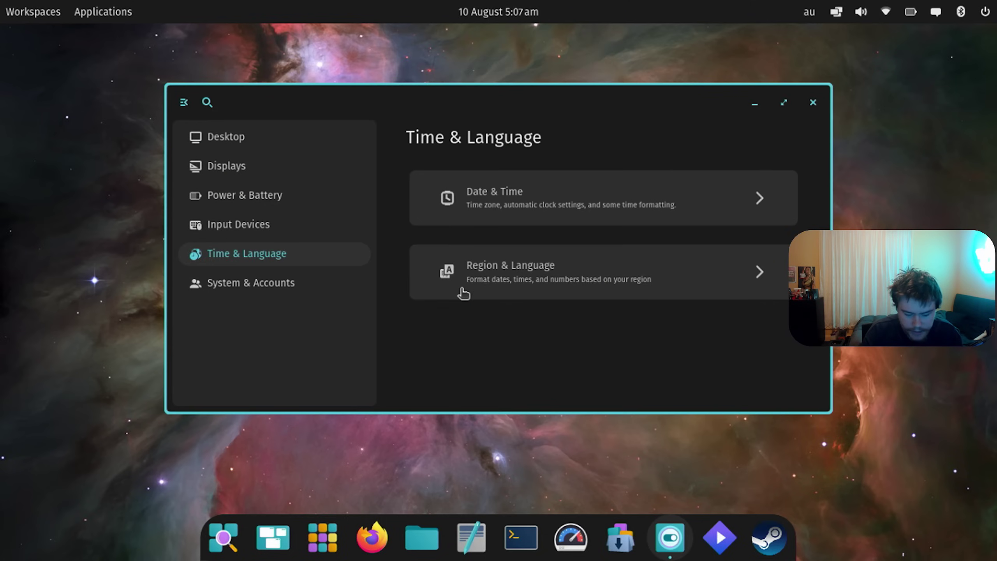
{"action": "left_click", "coordinate": [576, 211]}
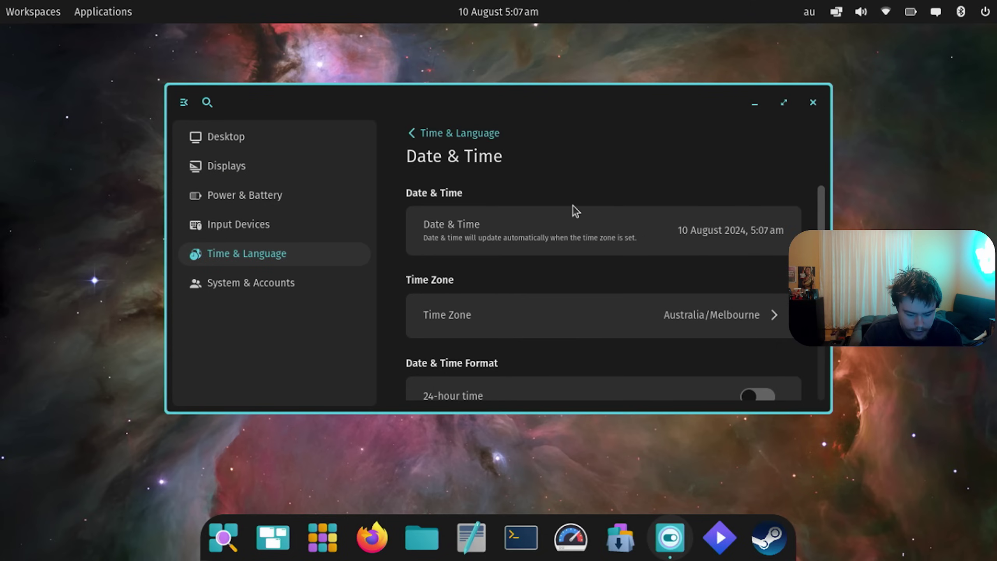
{"action": "scroll", "coordinate": [573, 206], "scroll_direction": "down", "scroll_amount": 2}
{"action": "scroll", "coordinate": [573, 205], "scroll_direction": "down", "scroll_amount": 2}
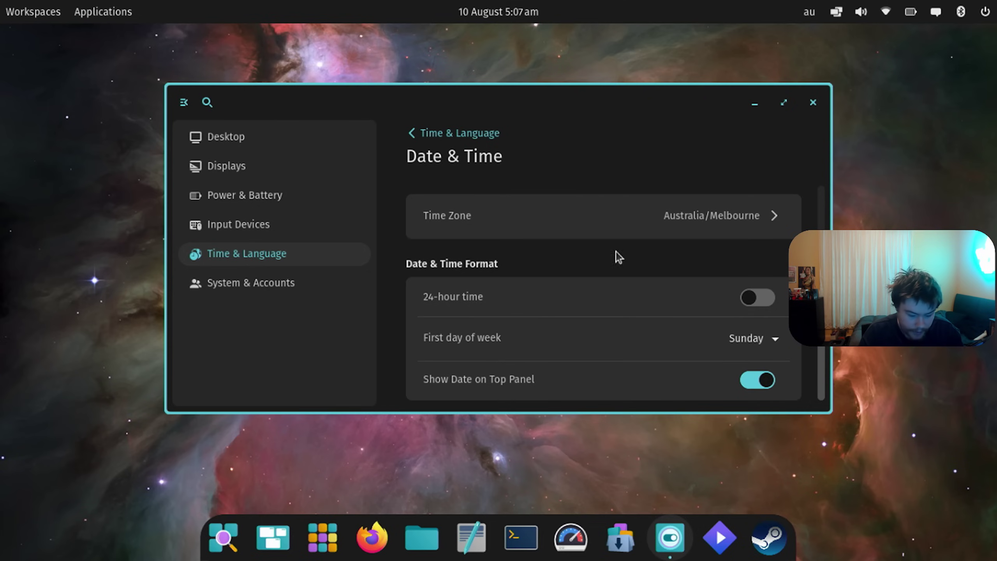
{"action": "scroll", "coordinate": [618, 257], "scroll_direction": "up", "scroll_amount": 4}
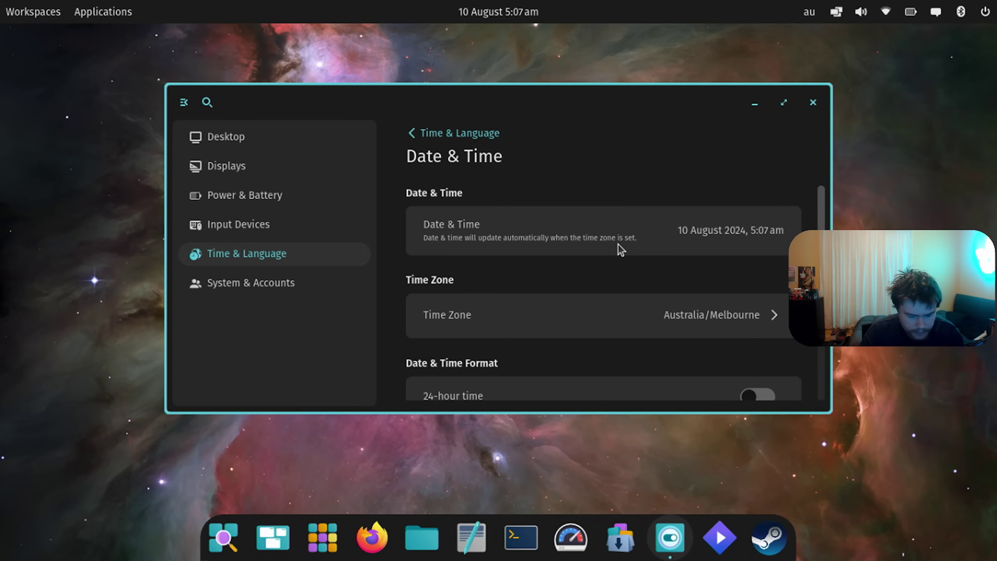
Step: View the Region & Language settings page and close the settings window
{"action": "left_click", "coordinate": [442, 134]}
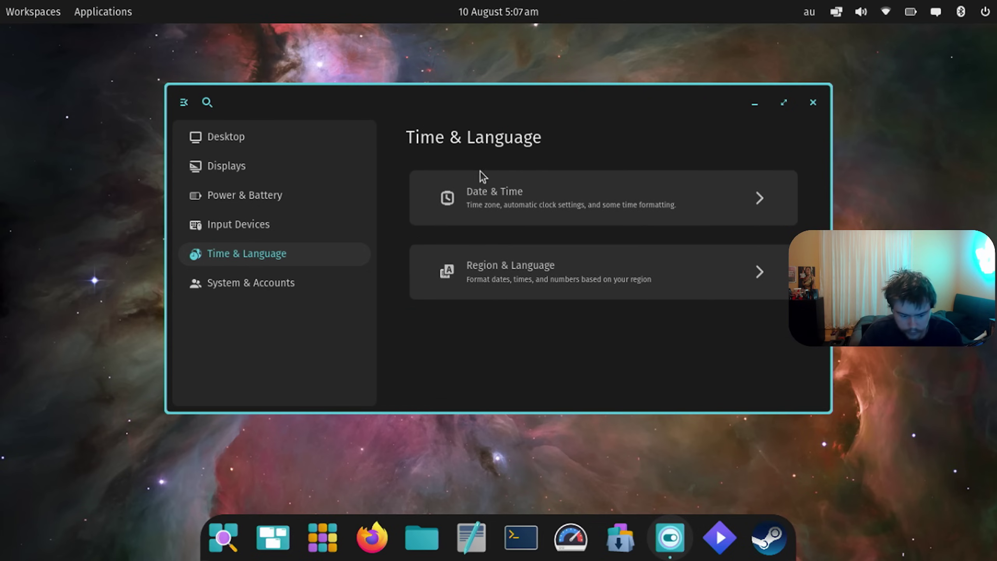
{"action": "left_click", "coordinate": [487, 271]}
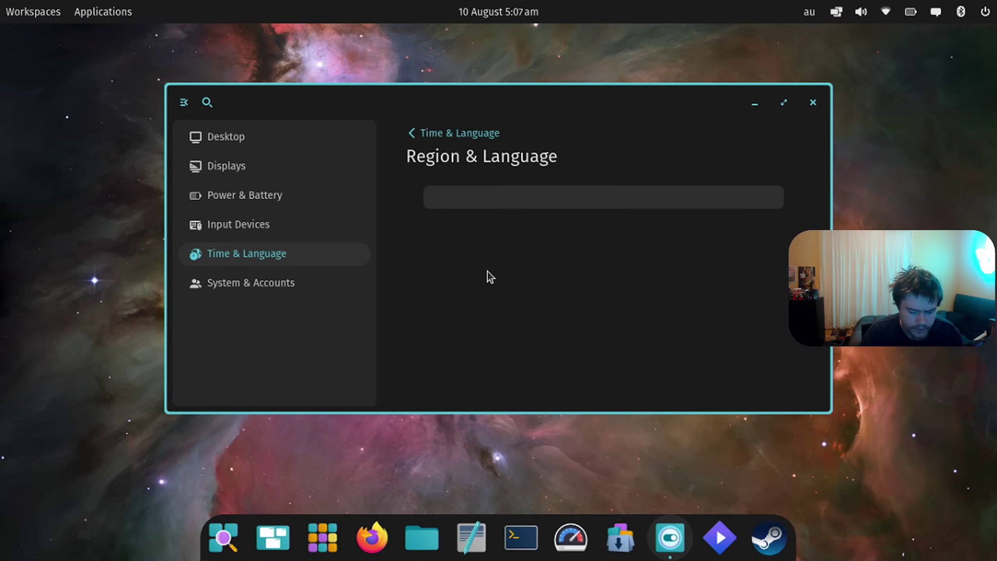
{"action": "left_click", "coordinate": [809, 103]}
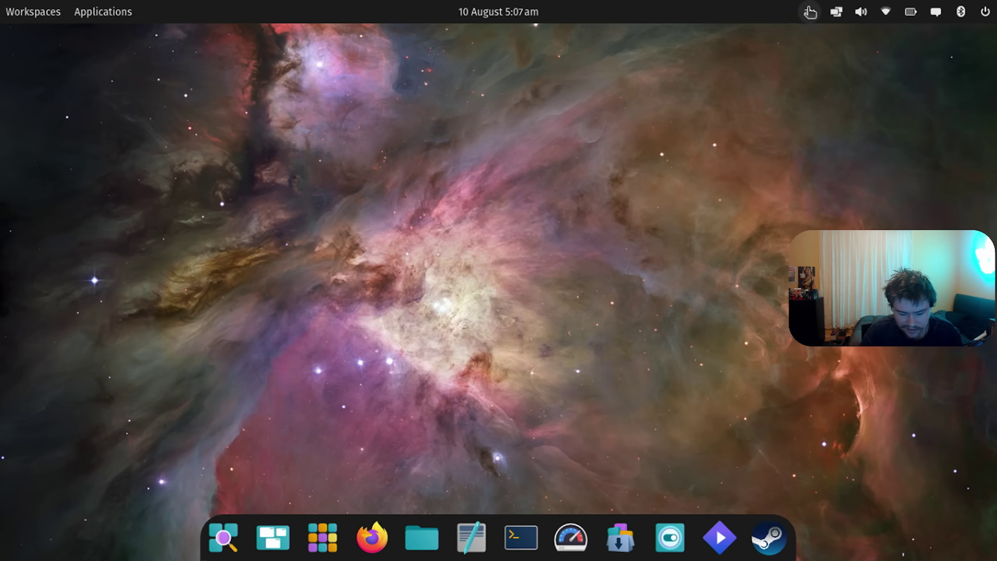
Step: Open the keyboard settings from the input source applet and look through the special character and shortcut sections
{"action": "left_click", "coordinate": [809, 11]}
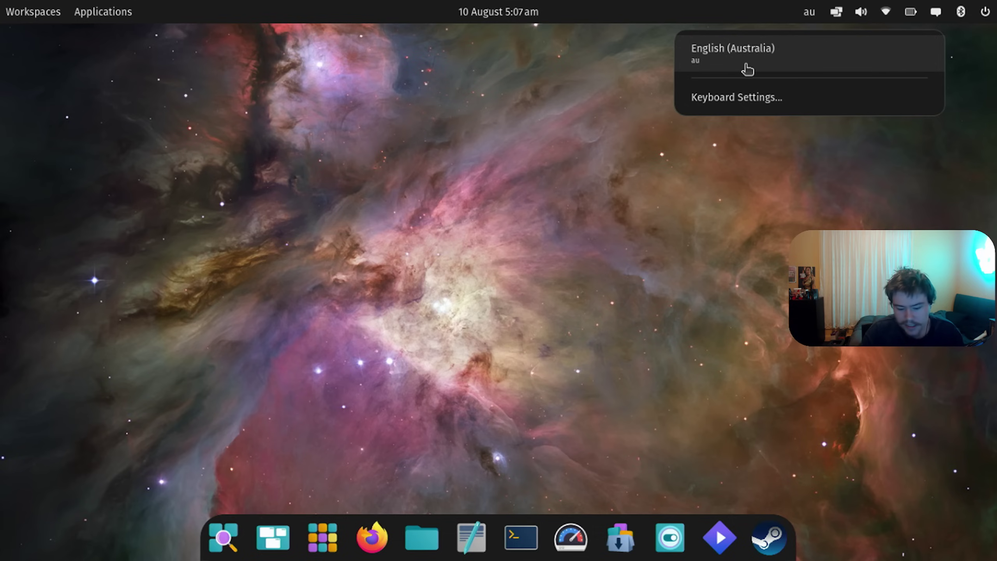
{"action": "left_click", "coordinate": [741, 98]}
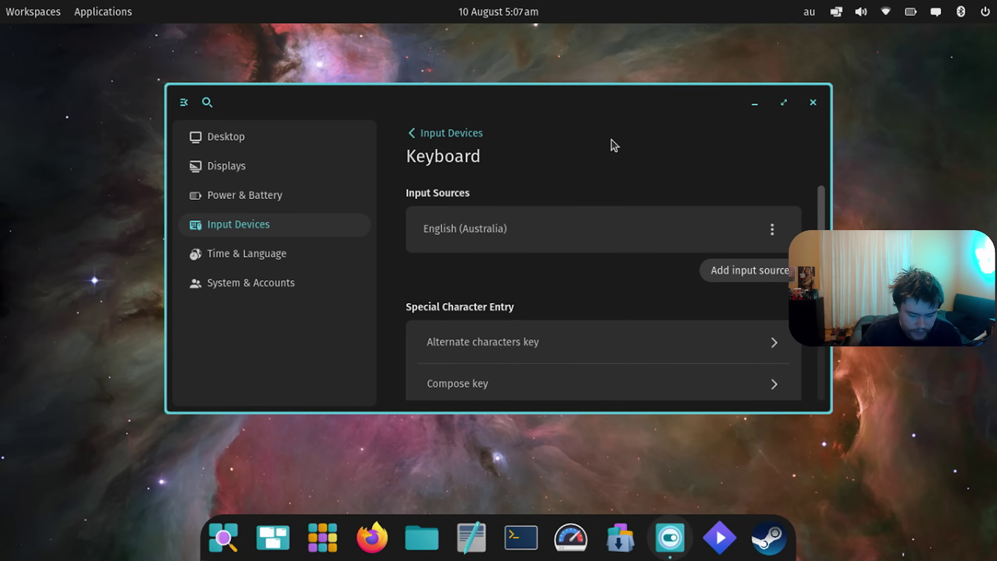
{"action": "scroll", "coordinate": [529, 236], "scroll_direction": "down", "scroll_amount": 3}
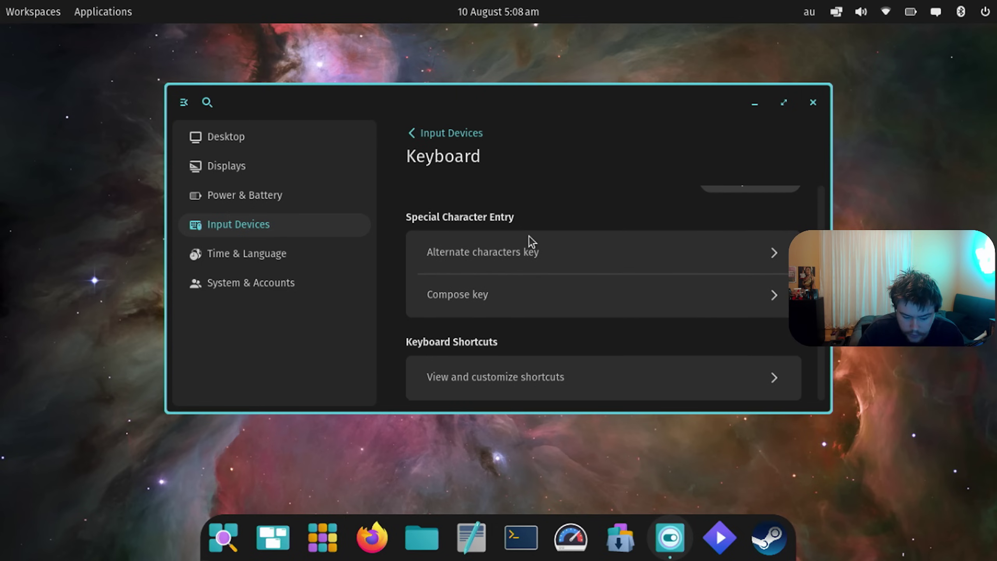
{"action": "scroll", "coordinate": [529, 236], "scroll_direction": "down", "scroll_amount": 3}
{"action": "scroll", "coordinate": [529, 236], "scroll_direction": "up", "scroll_amount": 2}
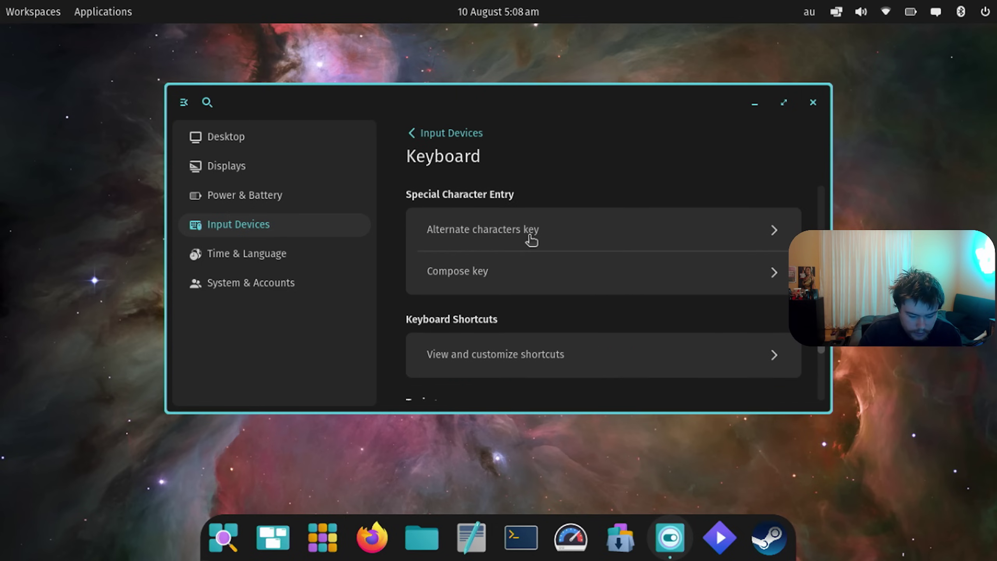
Step: Review the keys that can be assigned as the alternate characters key and as the Compose key
{"action": "left_click", "coordinate": [530, 239]}
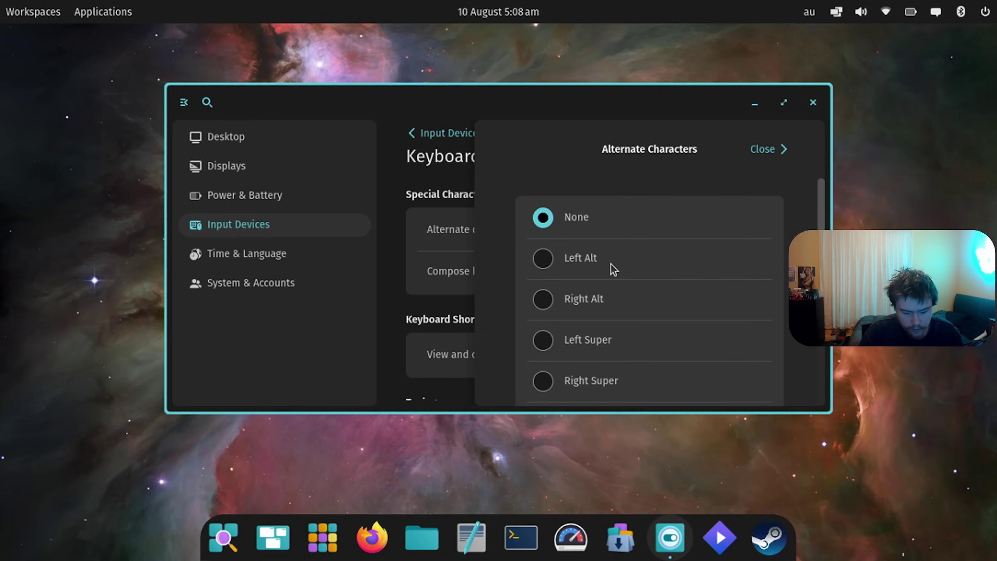
{"action": "scroll", "coordinate": [611, 264], "scroll_direction": "down", "scroll_amount": 2}
{"action": "scroll", "coordinate": [611, 264], "scroll_direction": "down", "scroll_amount": 2}
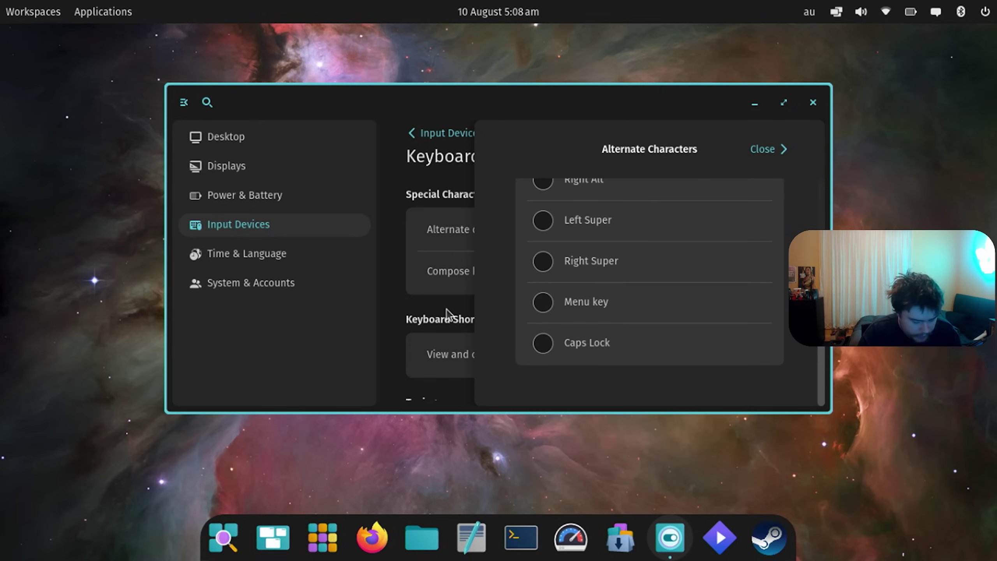
{"action": "left_click", "coordinate": [759, 149]}
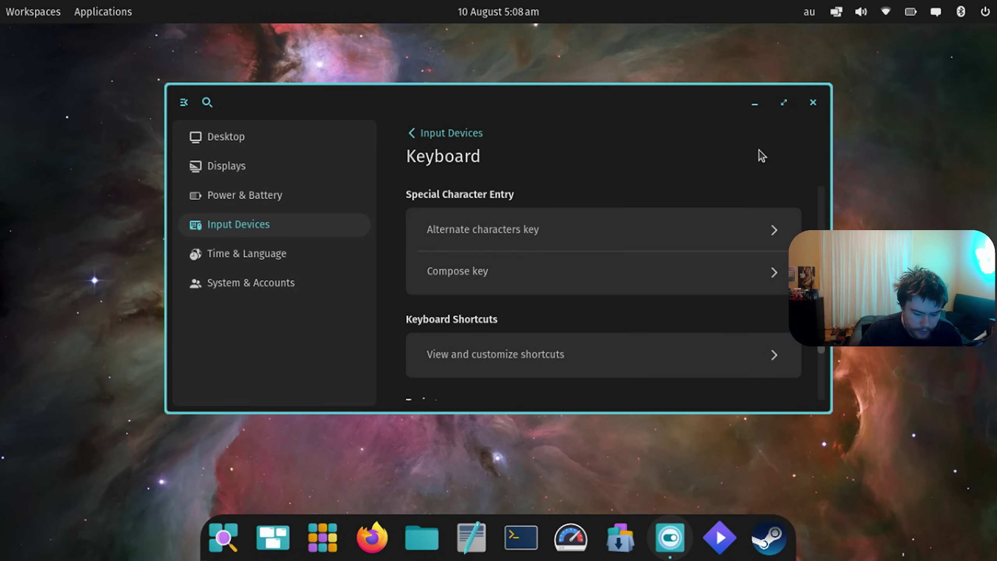
{"action": "left_click", "coordinate": [510, 274]}
{"action": "scroll", "coordinate": [605, 258], "scroll_direction": "down", "scroll_amount": 5}
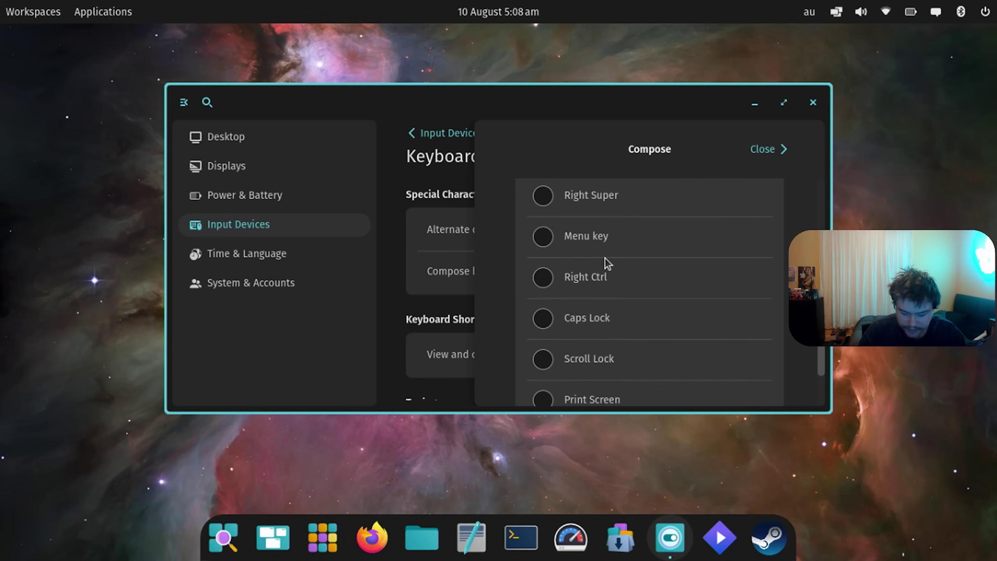
{"action": "left_click", "coordinate": [790, 149]}
Step: Open the Window tiling category of the customizable keyboard shortcuts
{"action": "scroll", "coordinate": [669, 185], "scroll_direction": "down", "scroll_amount": 2}
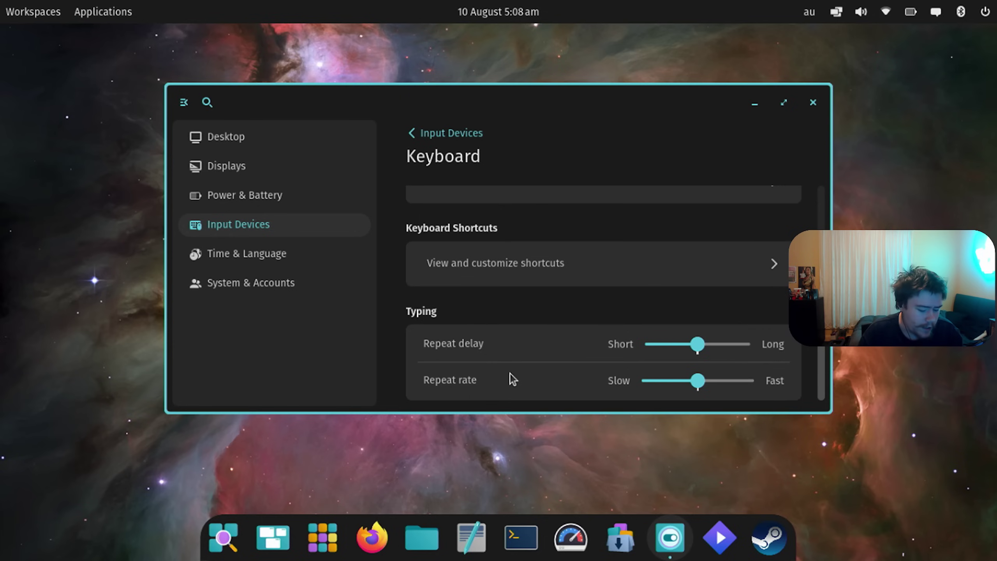
{"action": "left_click", "coordinate": [563, 272]}
{"action": "scroll", "coordinate": [561, 272], "scroll_direction": "down", "scroll_amount": 2}
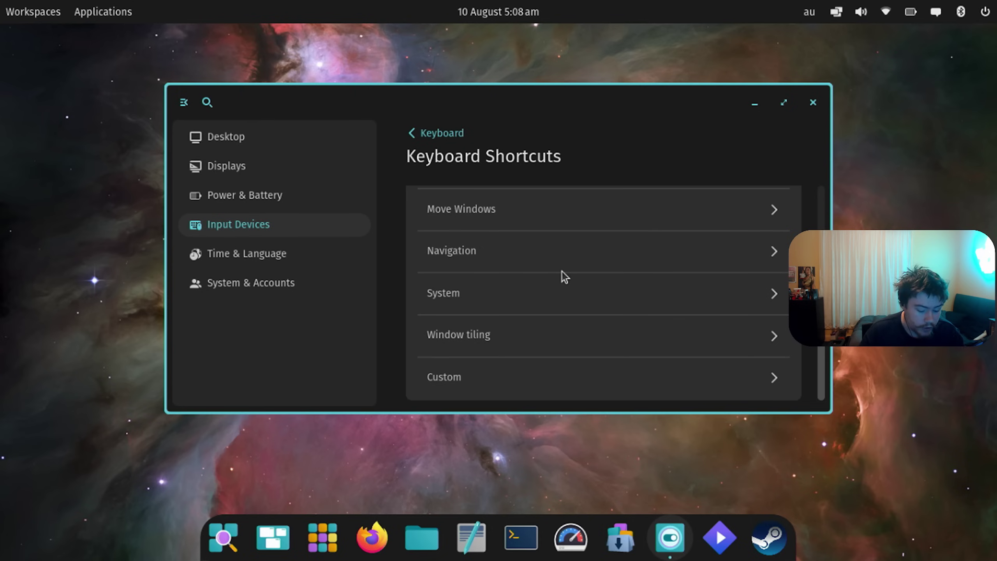
{"action": "left_click", "coordinate": [771, 337]}
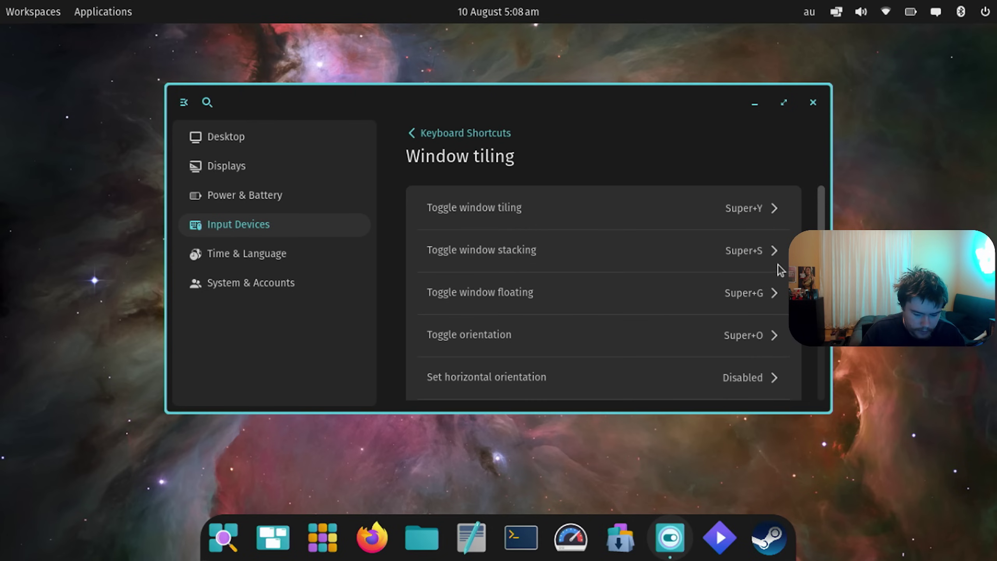
Step: Inspect the editable keybinding for Toggle window stacking and the remaining tiling shortcuts, and minimize the settings window
{"action": "left_click", "coordinate": [761, 254]}
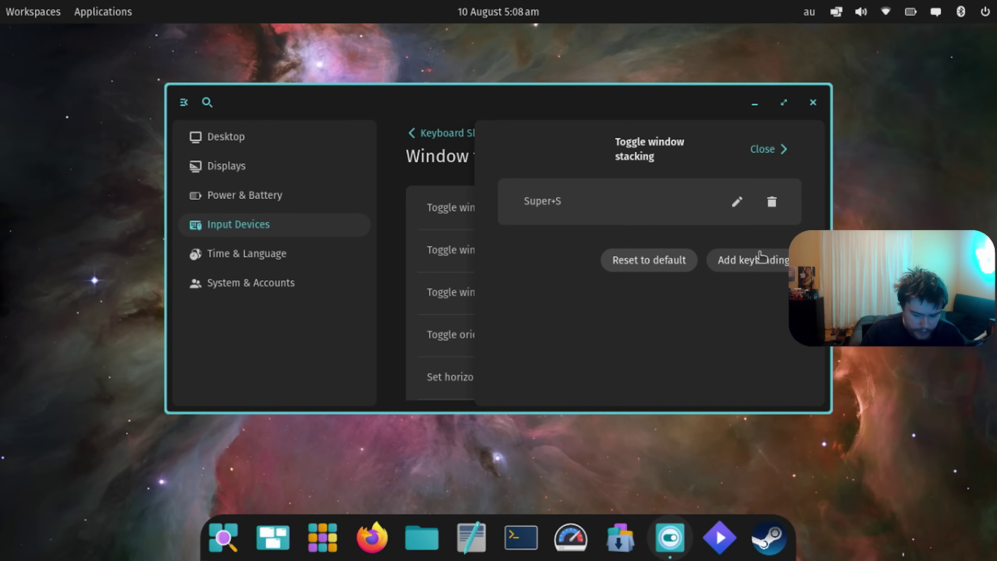
{"action": "left_click", "coordinate": [736, 203]}
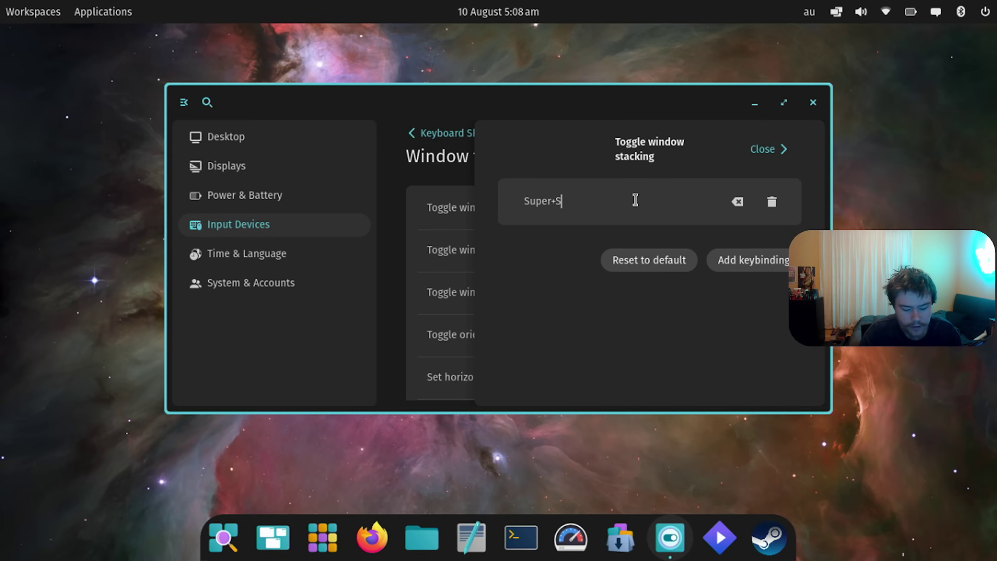
{"action": "left_click", "coordinate": [785, 149]}
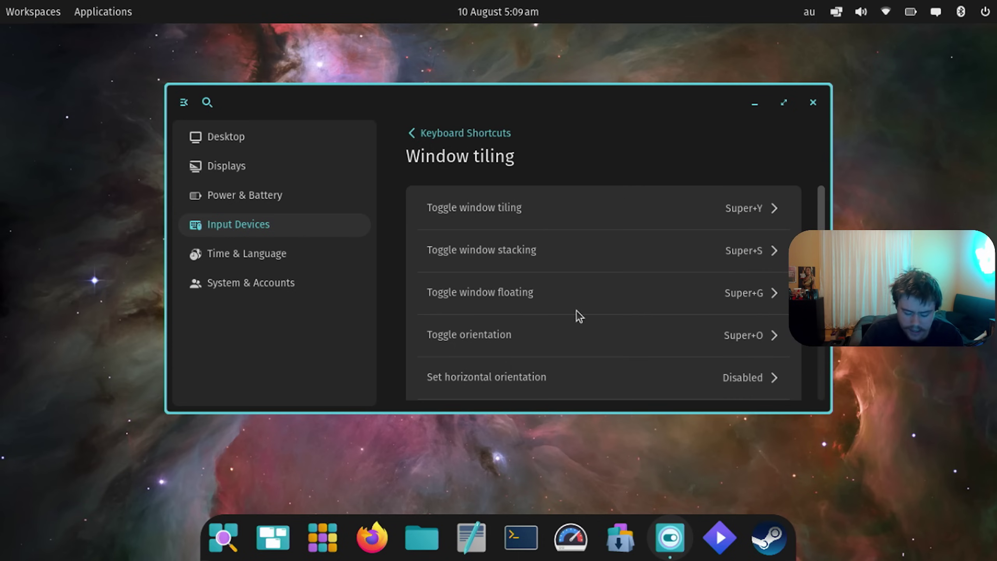
{"action": "scroll", "coordinate": [578, 307], "scroll_direction": "down", "scroll_amount": 2}
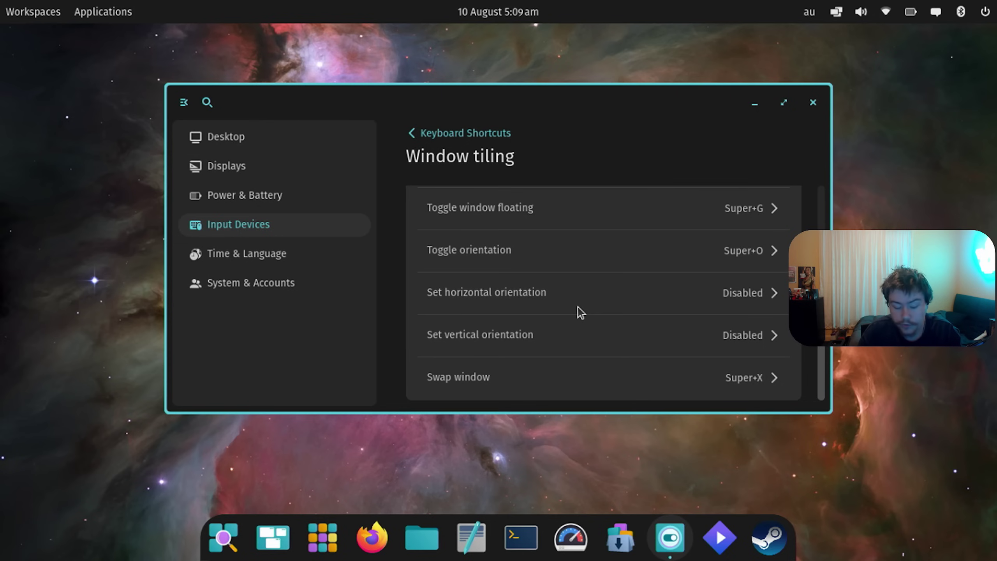
{"action": "left_click", "coordinate": [754, 103]}
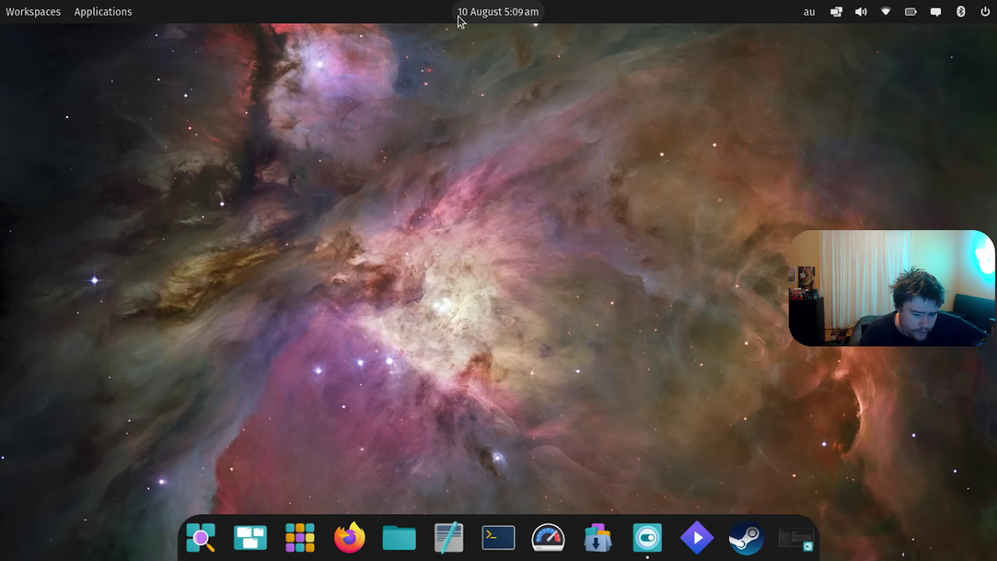
Step: Browse the application library's Office, System, Utilities and Proton groups and return to Library Home
{"action": "left_click", "coordinate": [112, 7]}
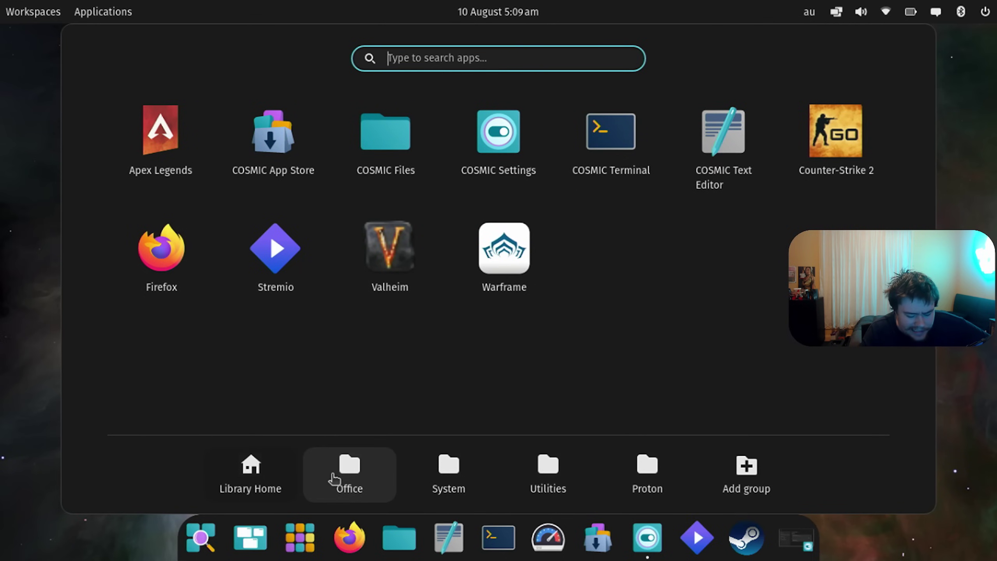
{"action": "left_click", "coordinate": [333, 477]}
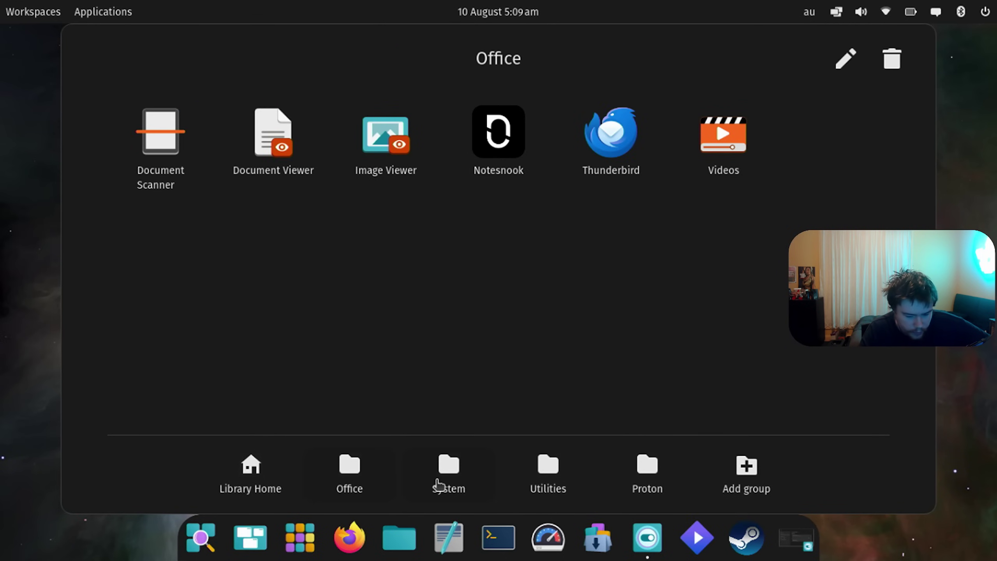
{"action": "left_click", "coordinate": [440, 467]}
{"action": "left_click", "coordinate": [566, 470]}
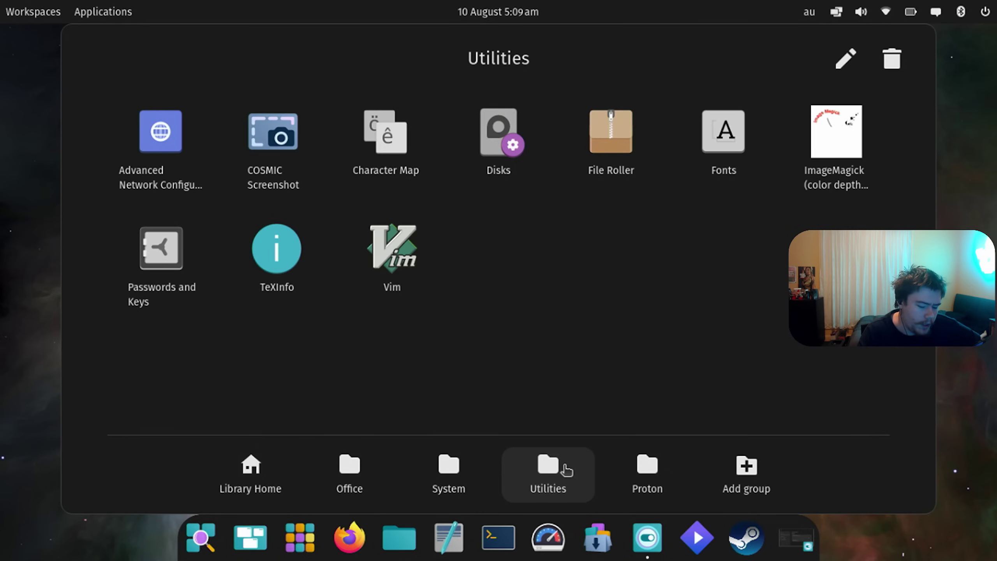
{"action": "left_click", "coordinate": [652, 475]}
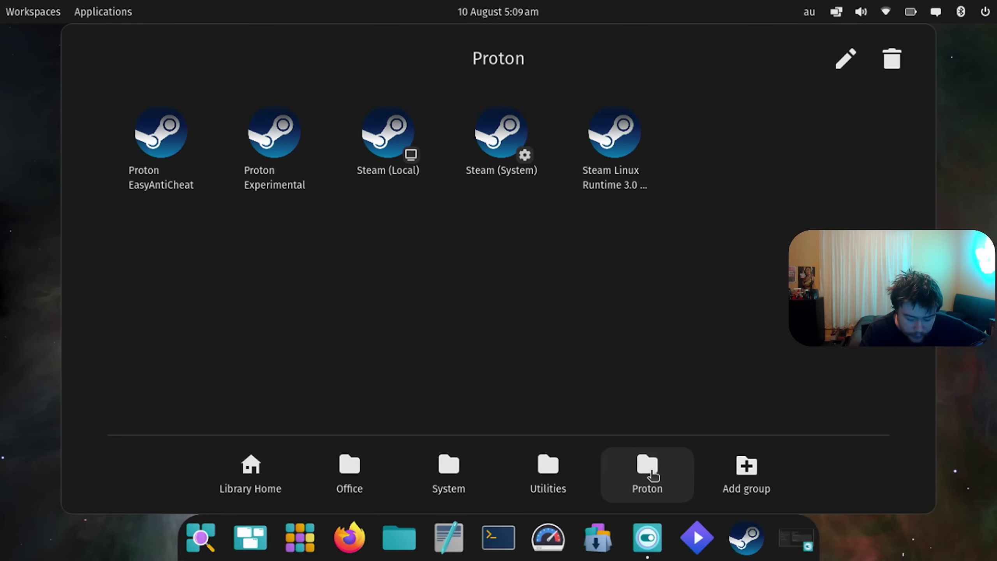
{"action": "left_click", "coordinate": [250, 473]}
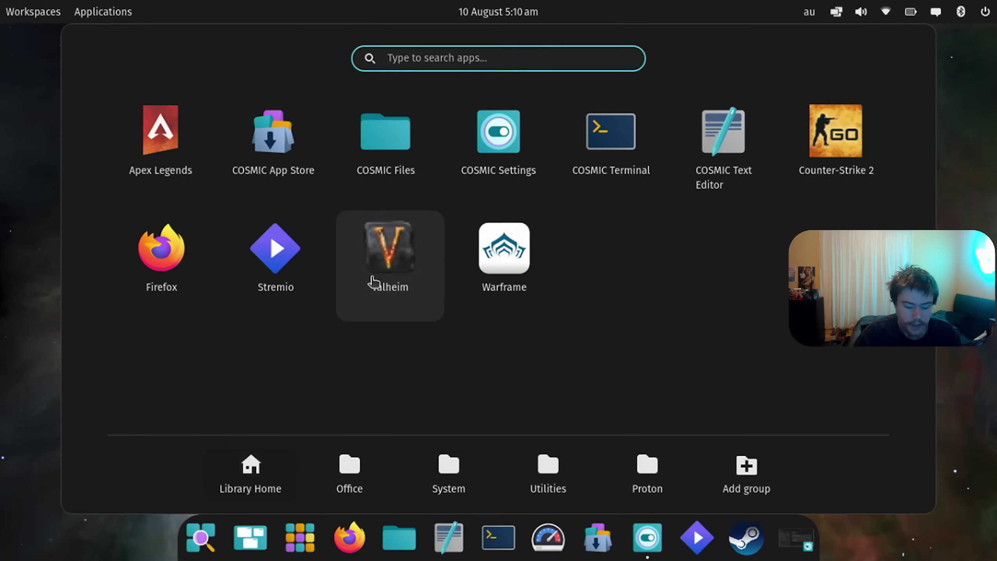
Step: Move Valheim from Library Home into the System group, check the group's contents, and close the application library
{"action": "left_click_drag", "start_coordinate": [372, 282], "coordinate": [465, 501]}
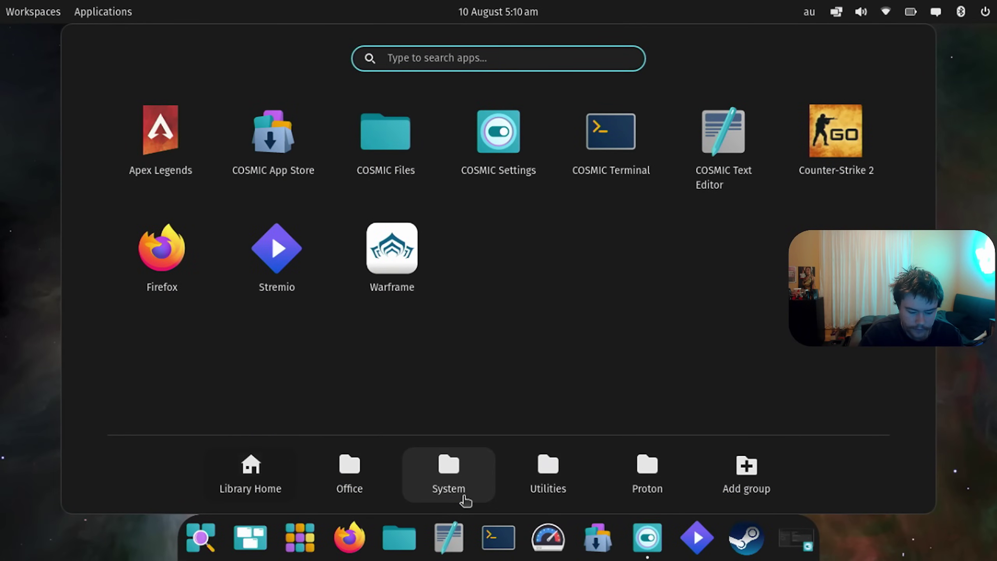
{"action": "left_click", "coordinate": [448, 458]}
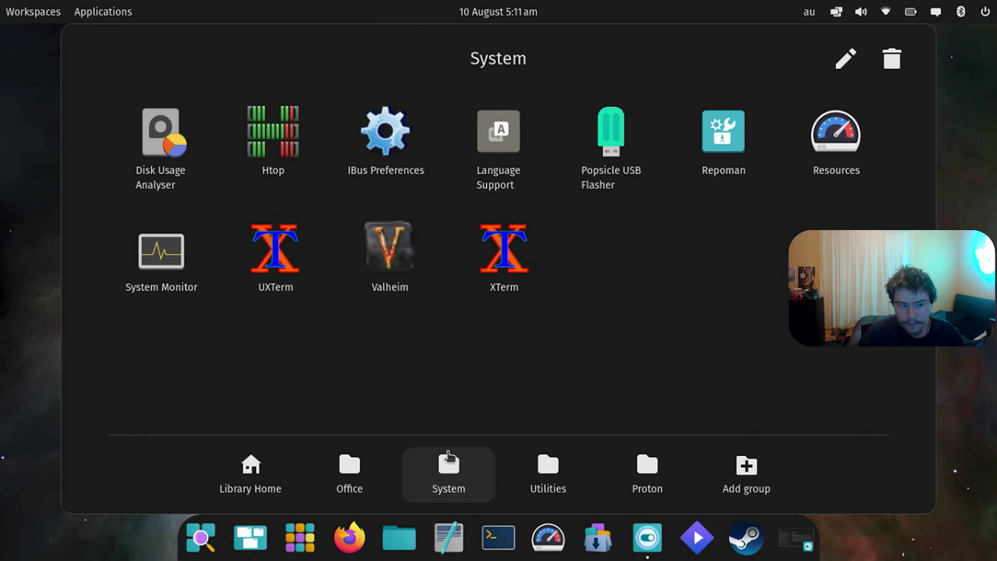
{"action": "left_click", "coordinate": [37, 291]}
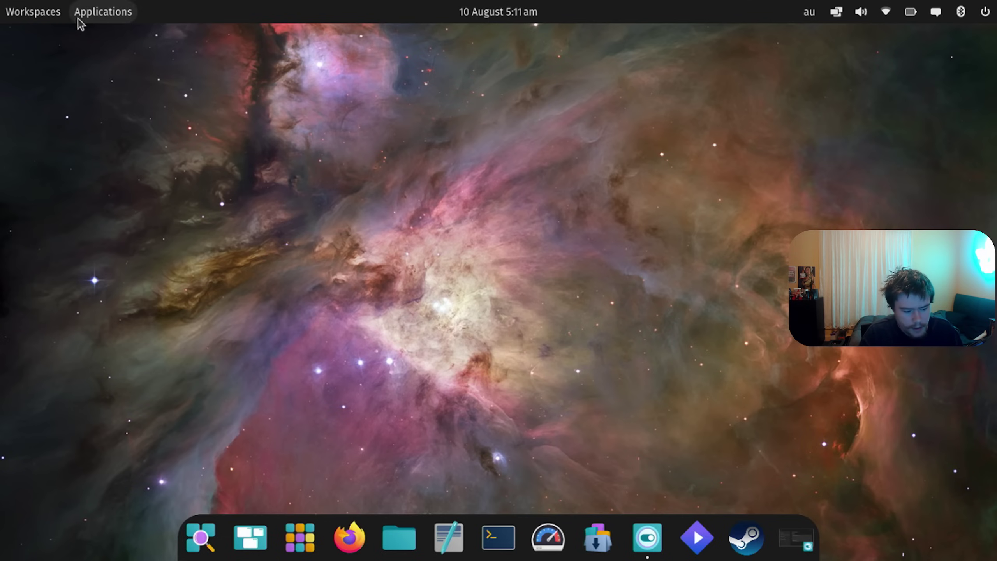
Step: View and close the workspaces overview, and restore the Power & Battery settings window before minimizing it again
{"action": "left_click", "coordinate": [54, 15]}
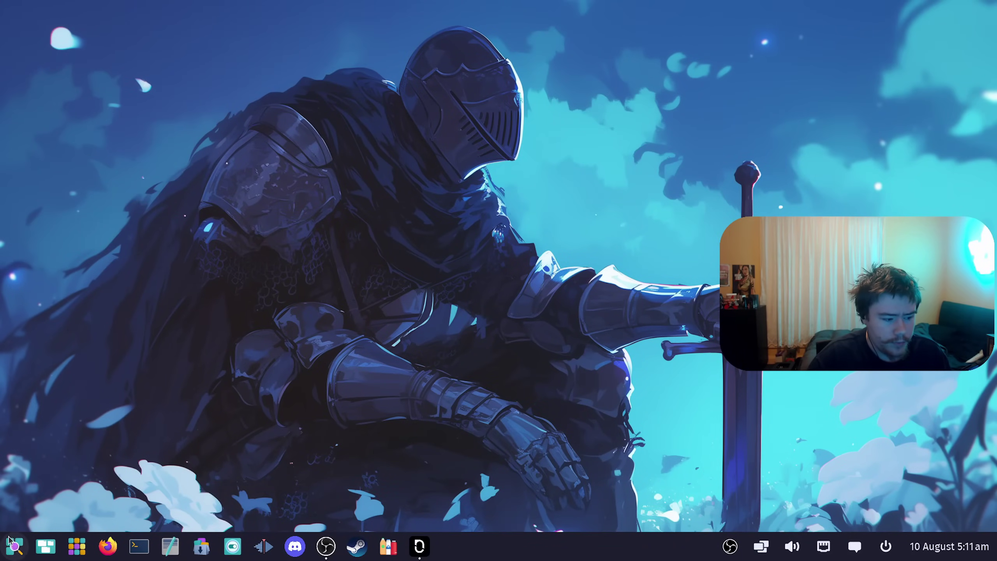
{"action": "left_click", "coordinate": [49, 552]}
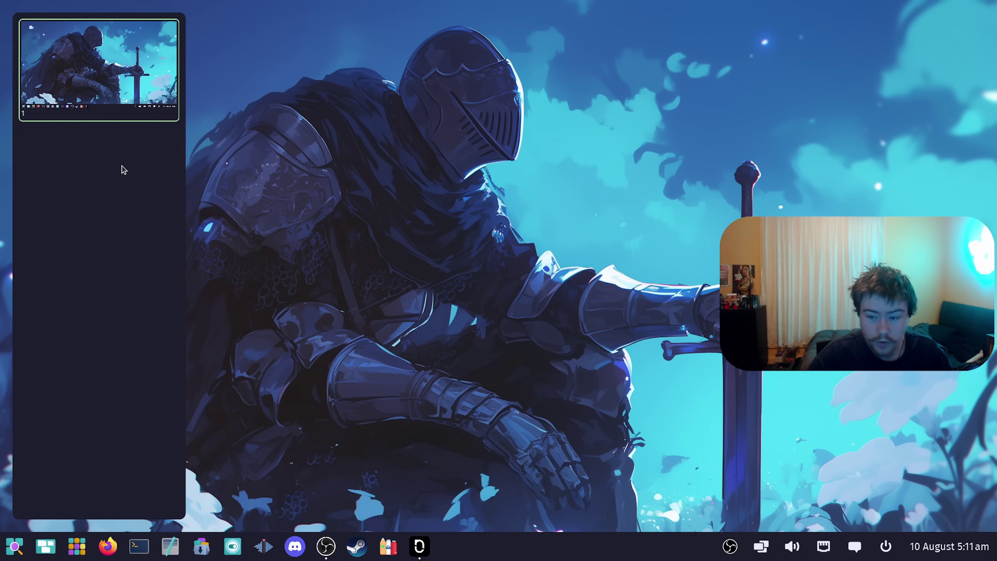
{"action": "left_click", "coordinate": [287, 225]}
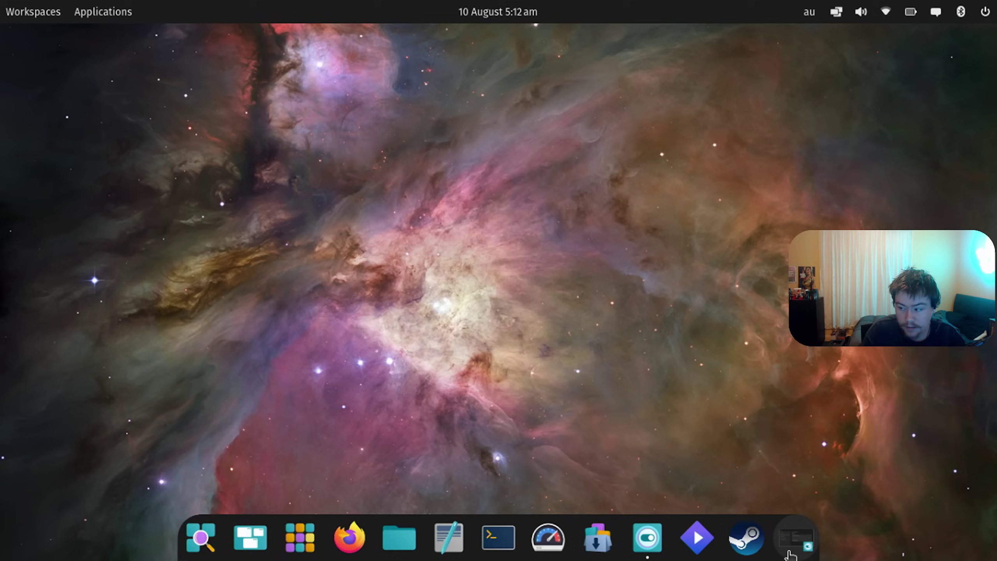
{"action": "left_click", "coordinate": [790, 554]}
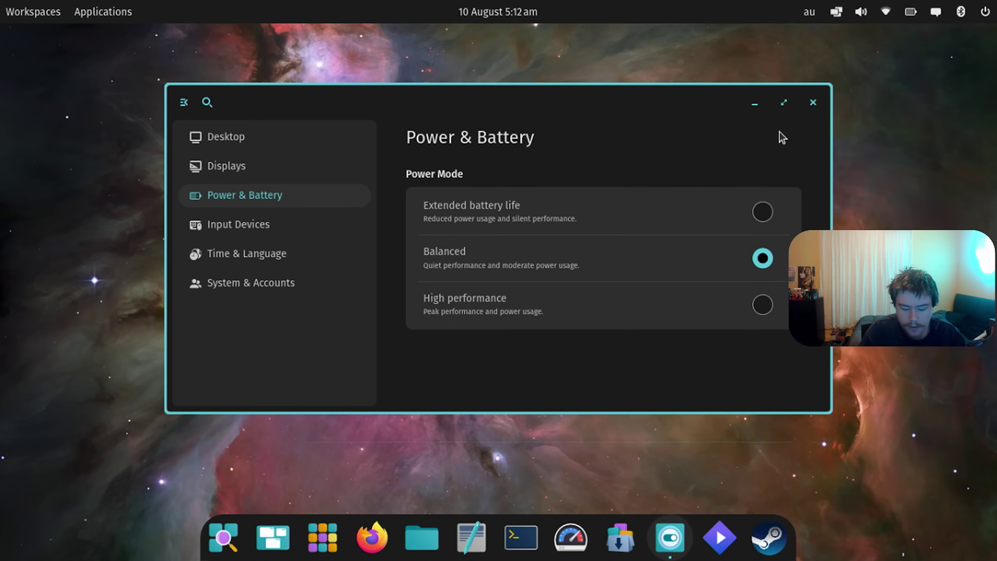
{"action": "left_click", "coordinate": [754, 105]}
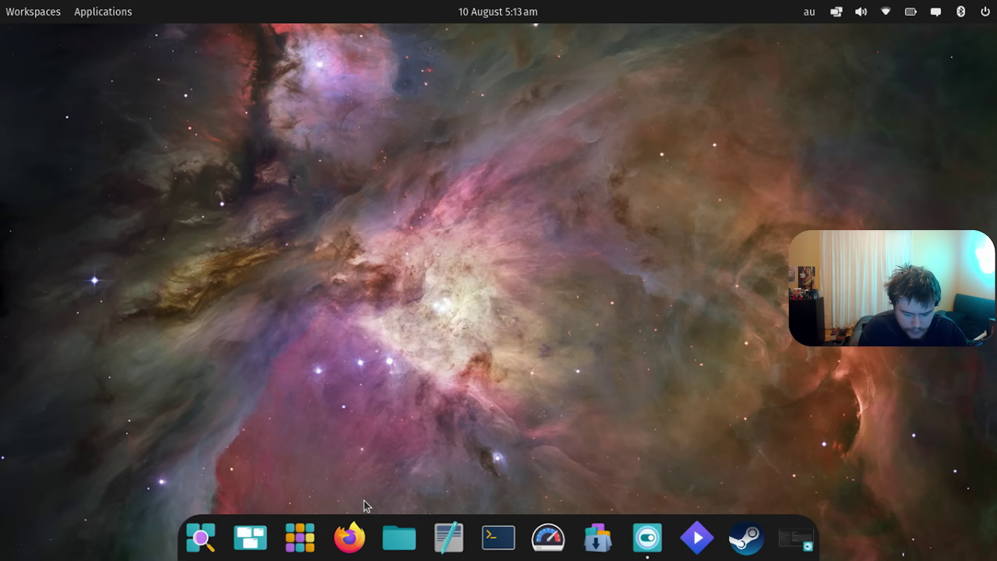
Step: Open and close the application library and the workspaces overview from the dock
{"action": "left_click", "coordinate": [299, 547]}
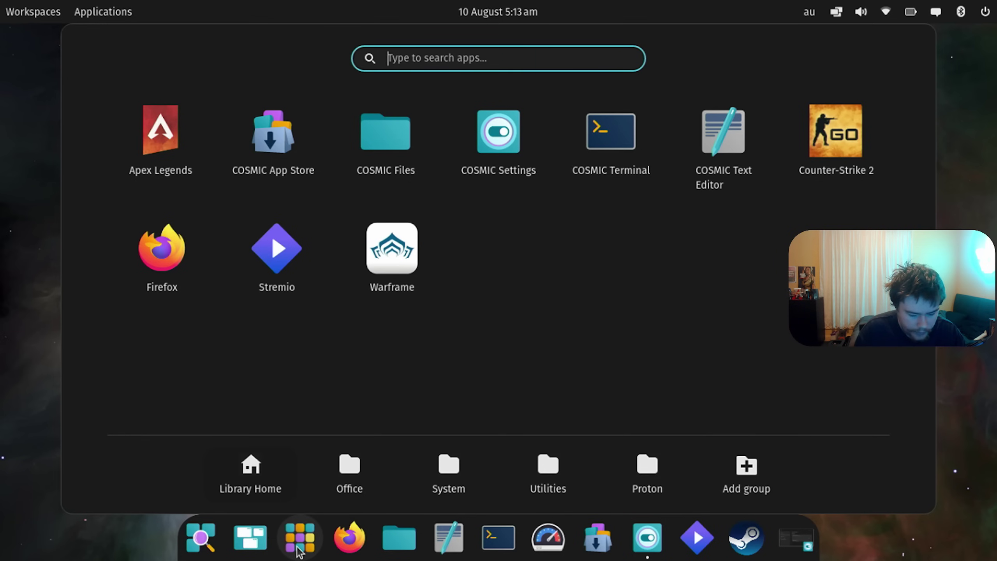
{"action": "left_click", "coordinate": [298, 548]}
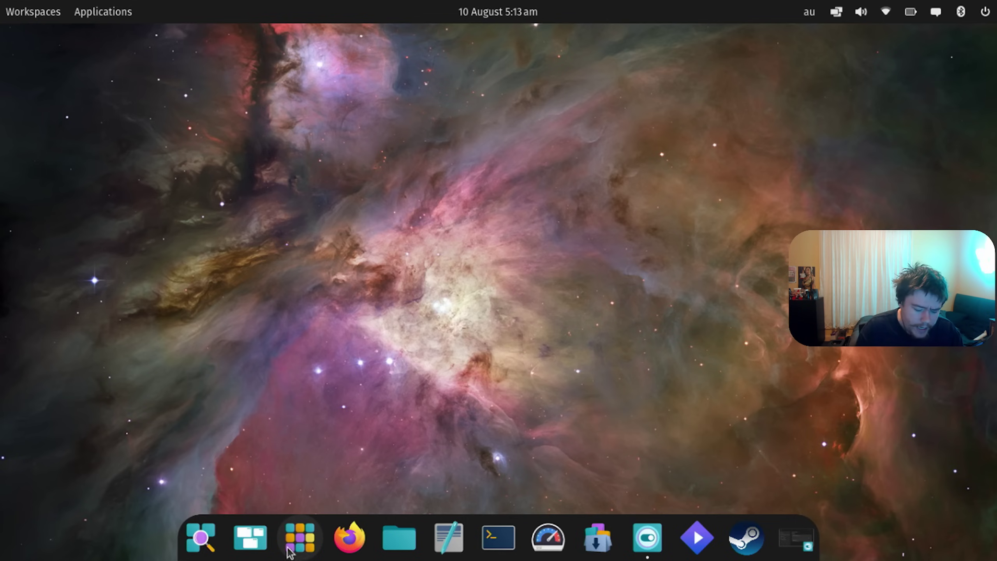
{"action": "left_click", "coordinate": [250, 547]}
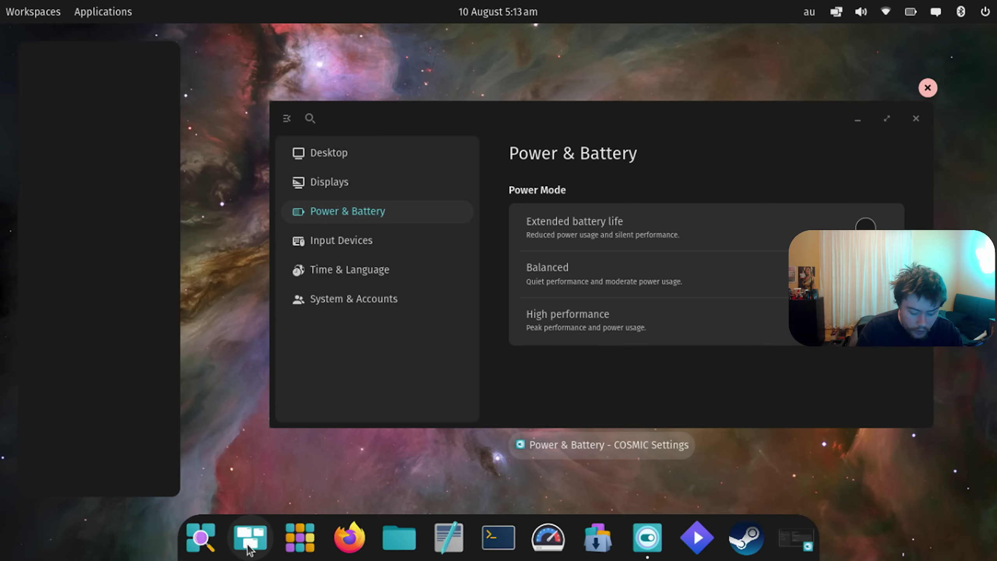
{"action": "left_click", "coordinate": [250, 547]}
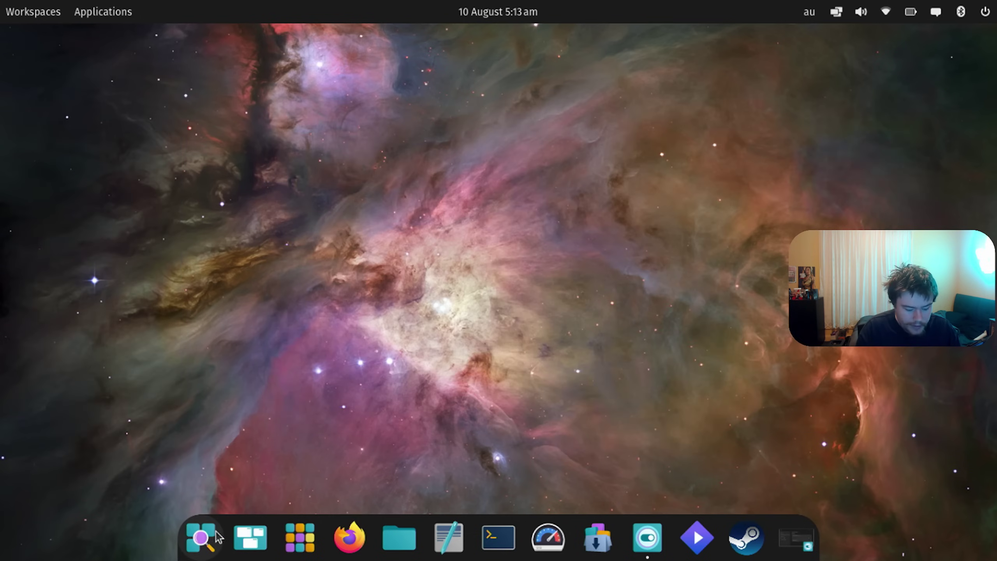
Step: Try to launch Htop from the launcher by searching for "ht" and "htop"
{"action": "left_click", "coordinate": [201, 542]}
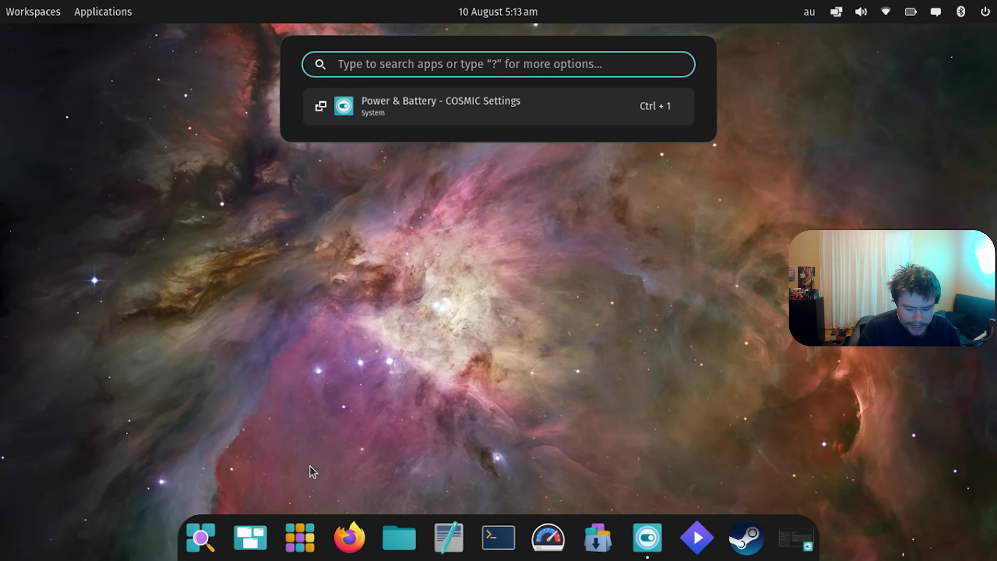
{"action": "type", "text": "hgh"}
{"action": "key", "text": "BackSpace"}
{"action": "key", "text": "BackSpace"}
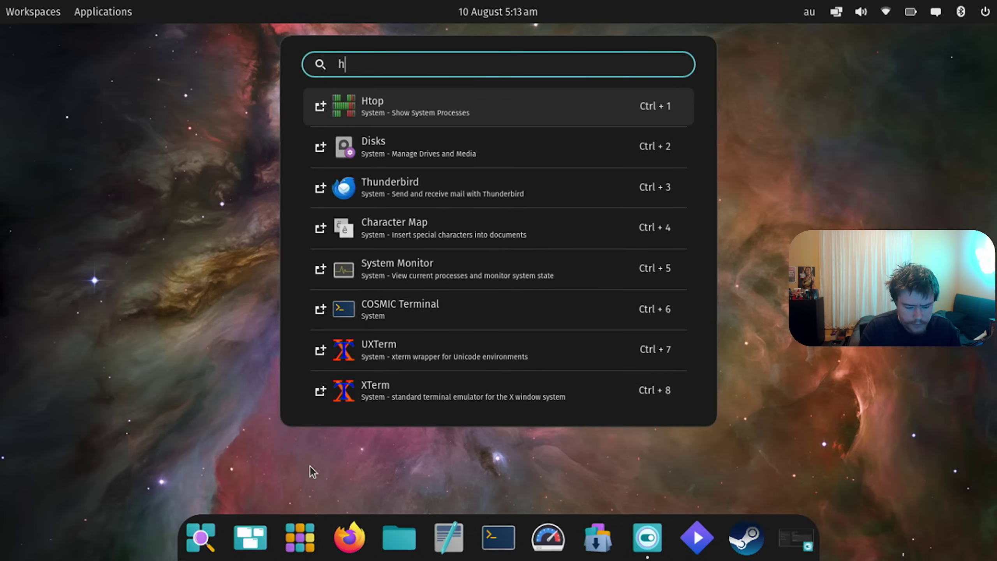
{"action": "key", "text": "BackSpace"}
{"action": "type", "text": "ht"}
{"action": "key", "text": "Return"}
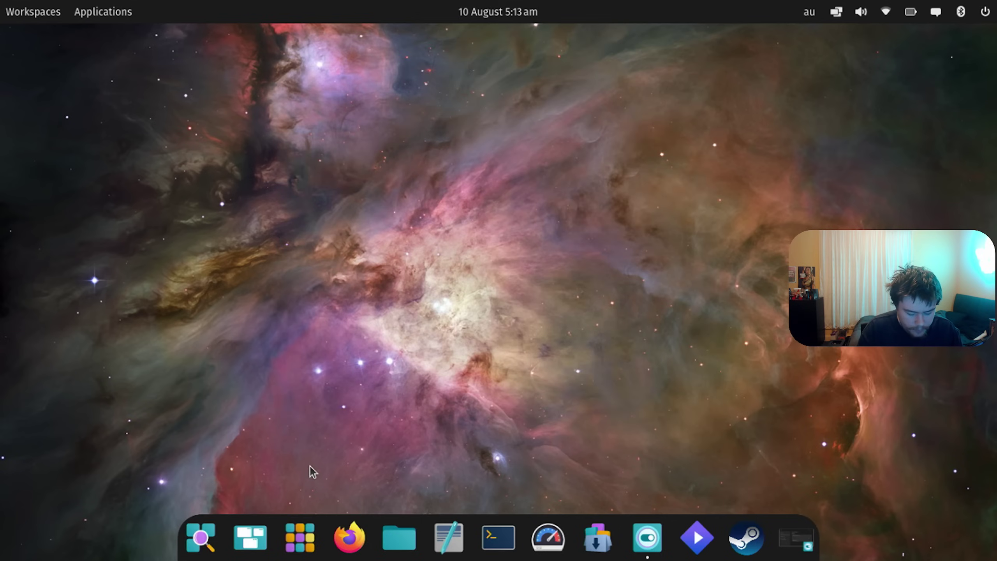
{"action": "key", "text": "super"}
{"action": "type", "text": "htop"}
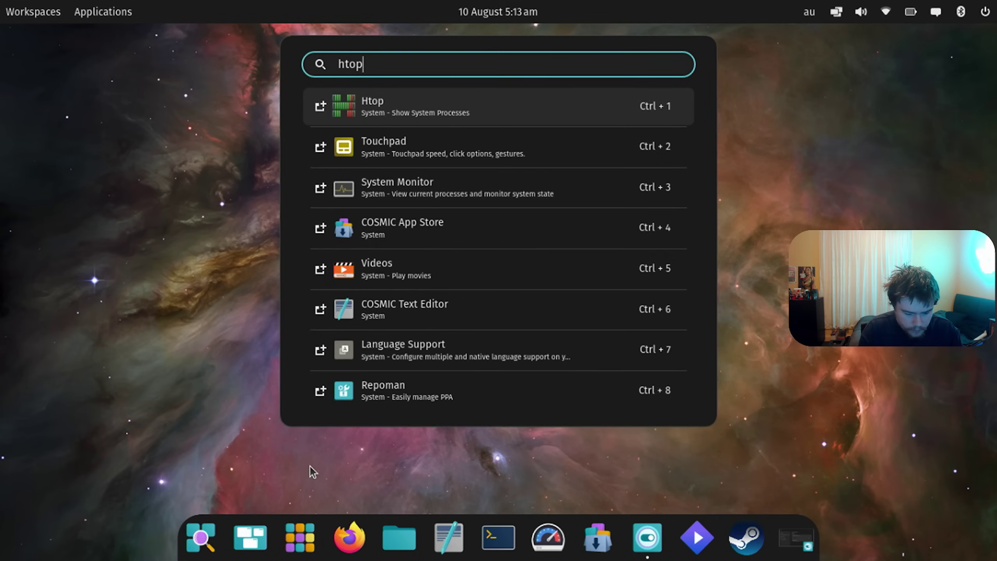
{"action": "left_click", "coordinate": [495, 122]}
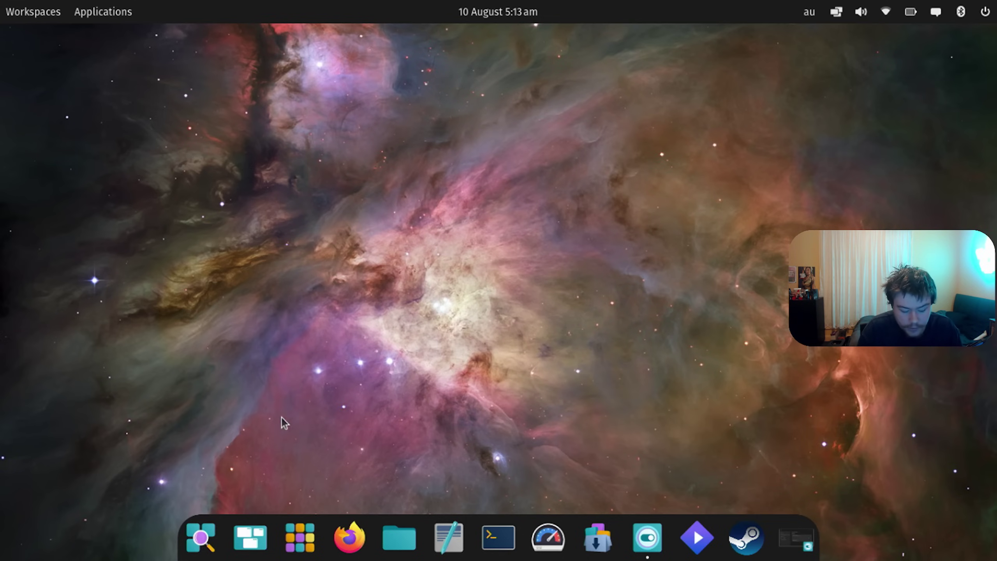
Step: Search the launcher for "htop", open System Monitor from the results to view the running processes, and close it
{"action": "left_click", "coordinate": [200, 537]}
{"action": "type", "text": "htop"}
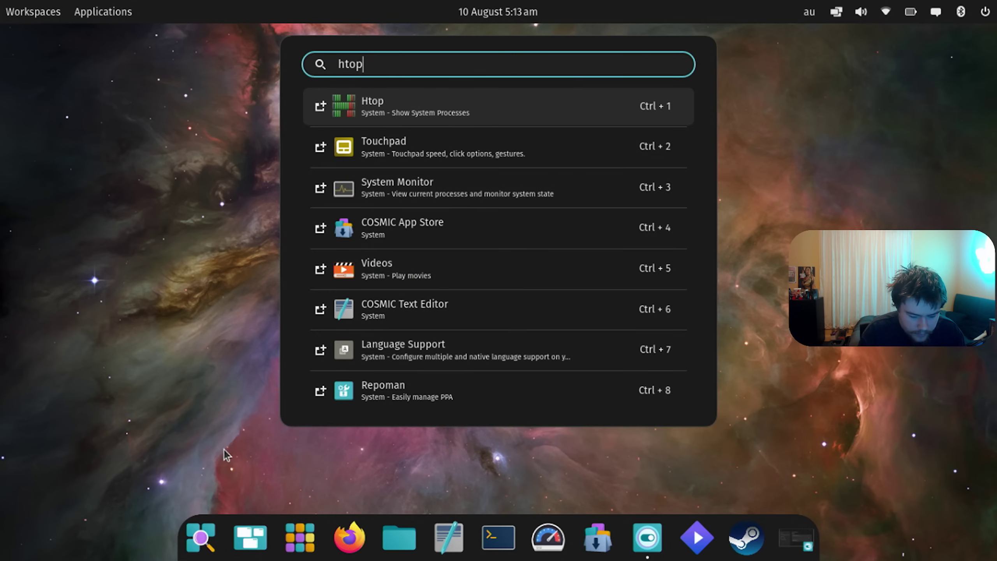
{"action": "left_click", "coordinate": [434, 196]}
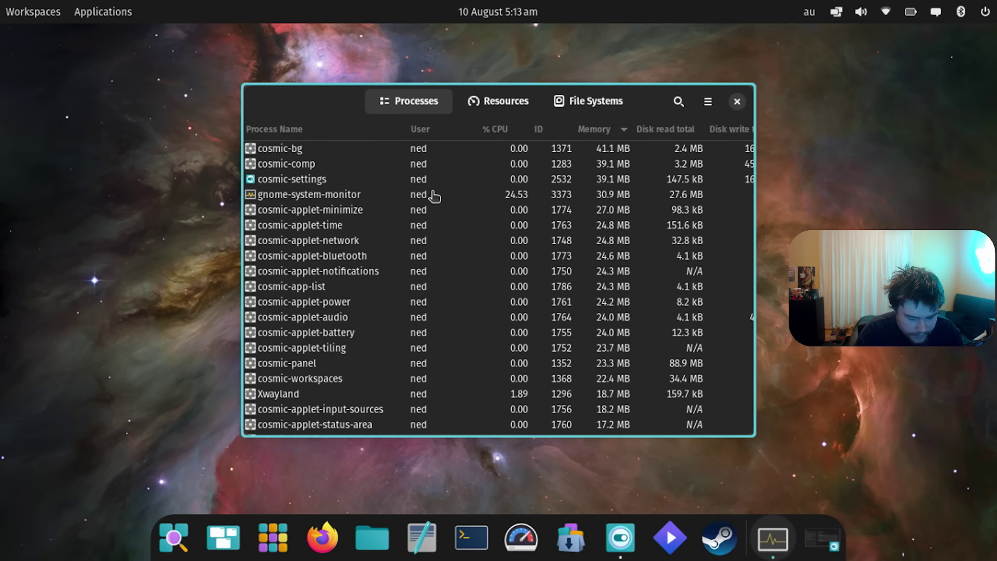
{"action": "left_click", "coordinate": [737, 101]}
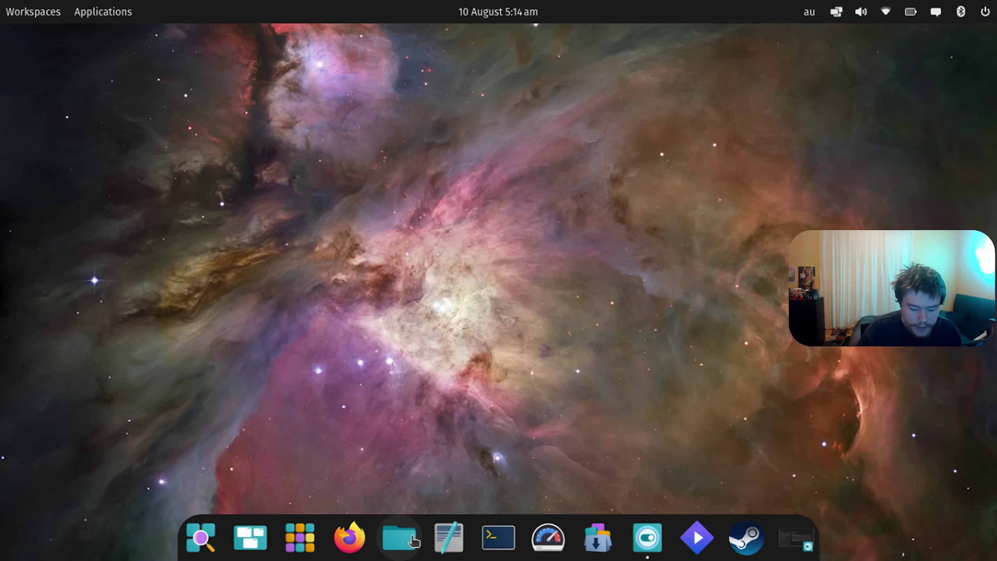
Step: Open the Documents folder in COSMIC Files and look over the commands available for its empty area
{"action": "left_click", "coordinate": [399, 537]}
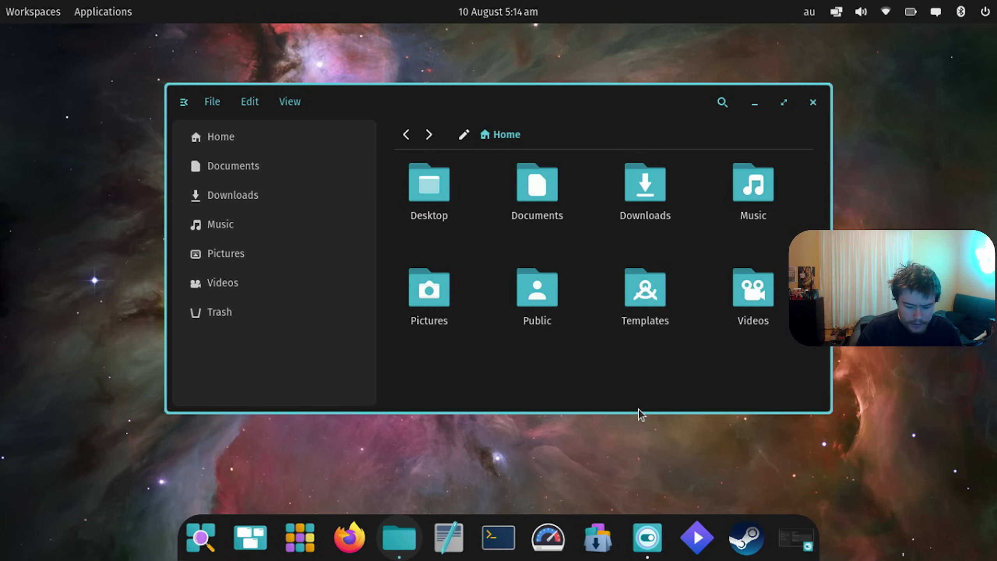
{"action": "double_click", "coordinate": [544, 209]}
{"action": "right_click", "coordinate": [544, 209]}
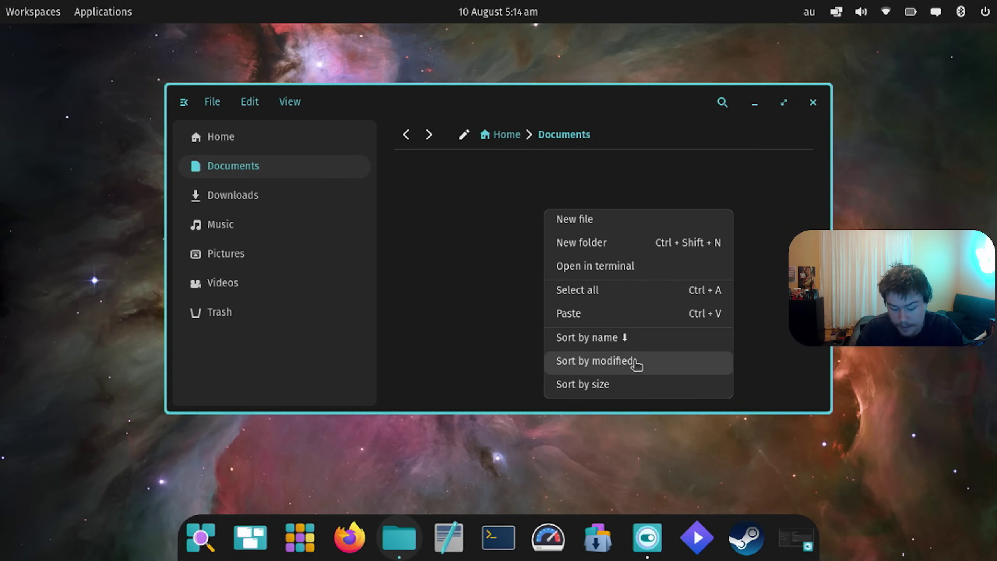
{"action": "left_click", "coordinate": [475, 310]}
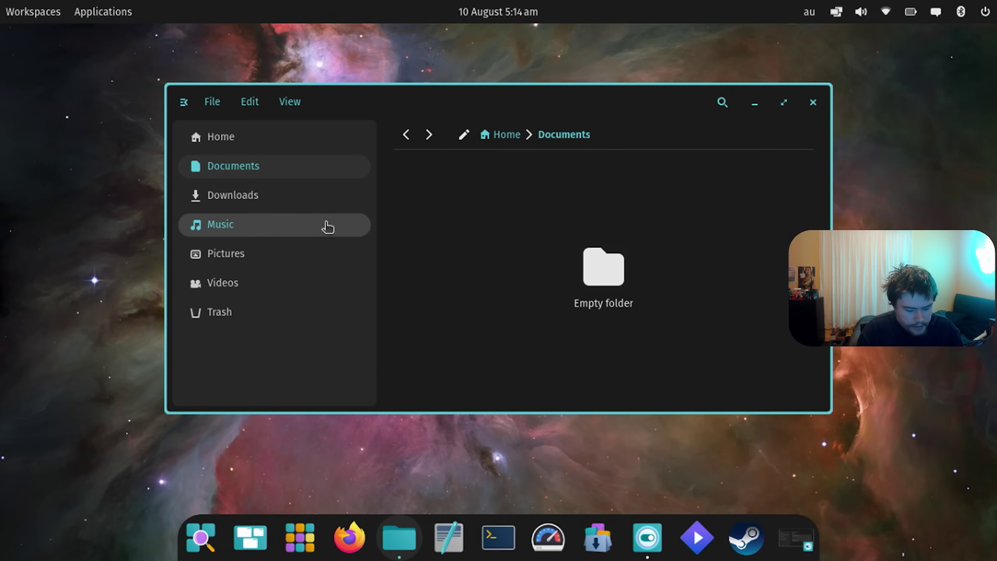
Step: Go to the Downloads folder and review the file manager's editing, view and file commands
{"action": "left_click", "coordinate": [290, 204]}
{"action": "left_click", "coordinate": [250, 104]}
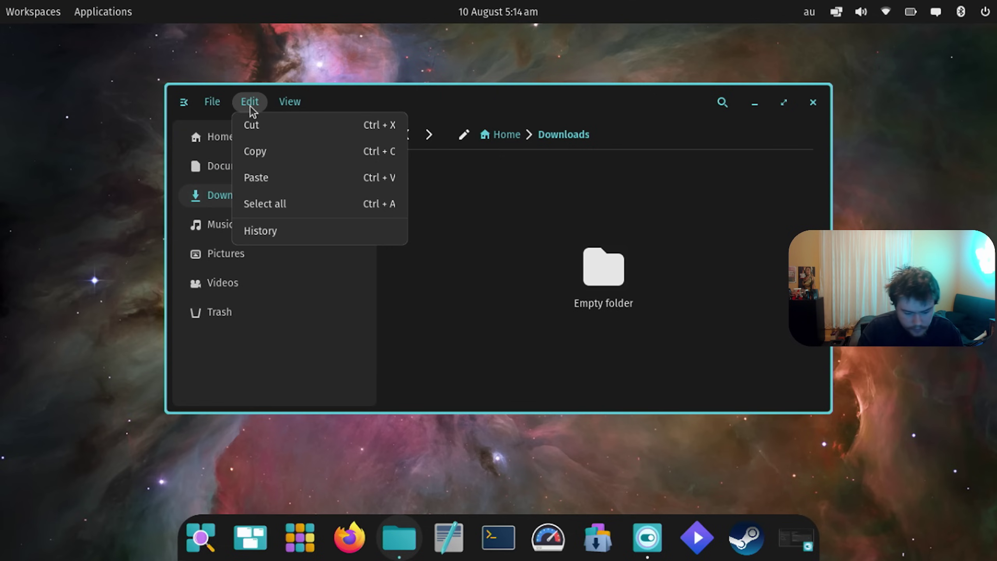
{"action": "left_click", "coordinate": [286, 102]}
{"action": "left_click", "coordinate": [212, 102]}
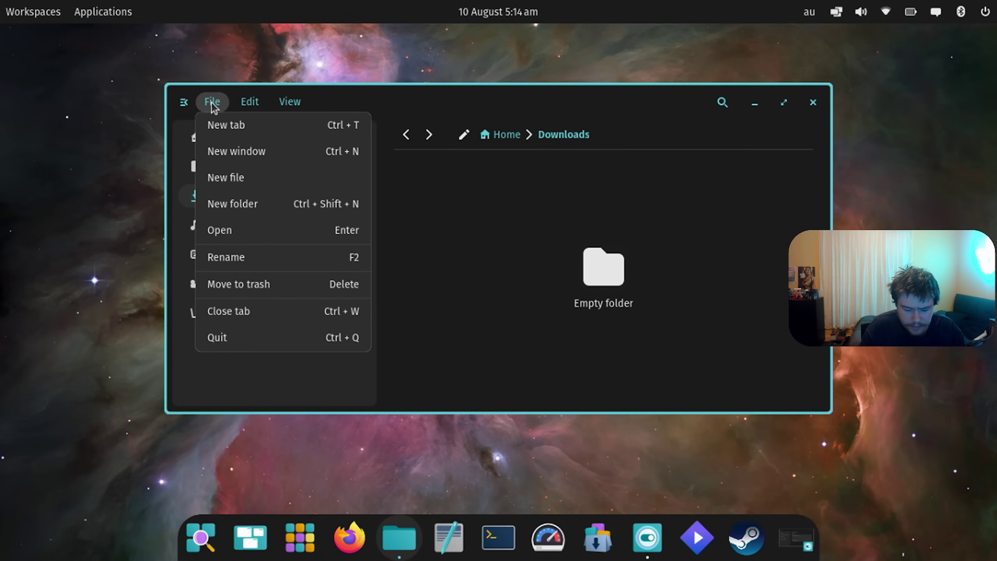
{"action": "left_click", "coordinate": [447, 204]}
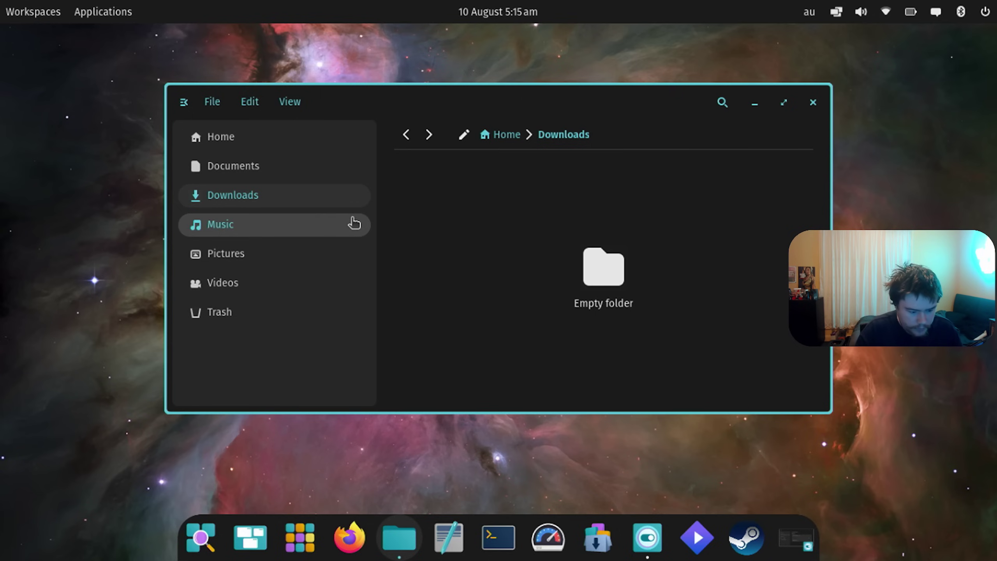
{"action": "left_click", "coordinate": [304, 228]}
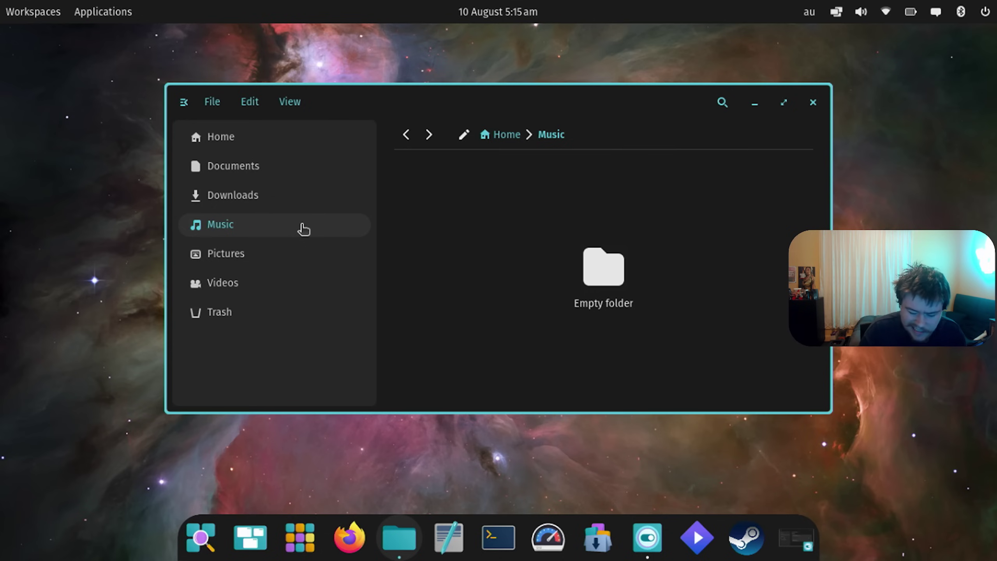
{"action": "left_click", "coordinate": [236, 267]}
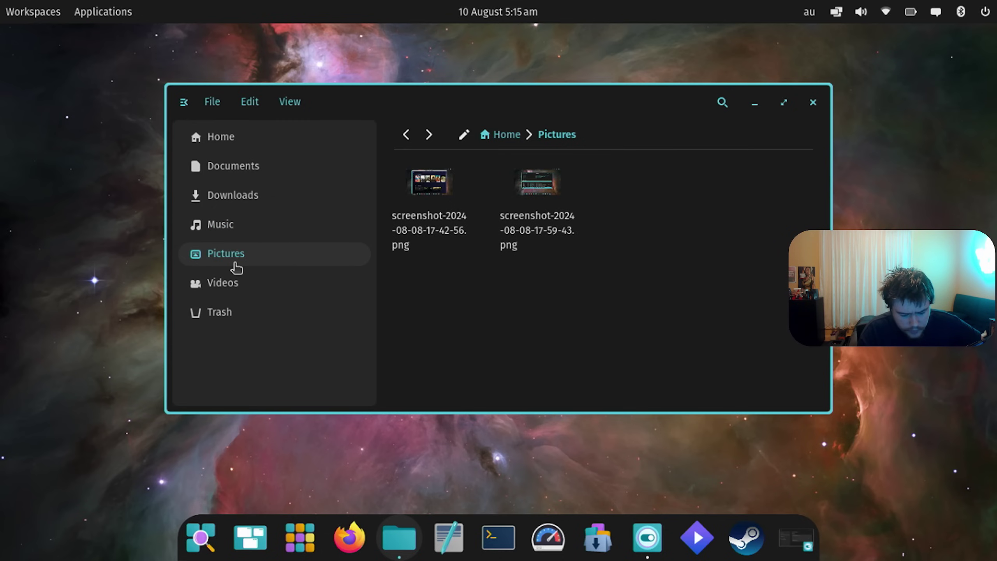
{"action": "left_click", "coordinate": [512, 183]}
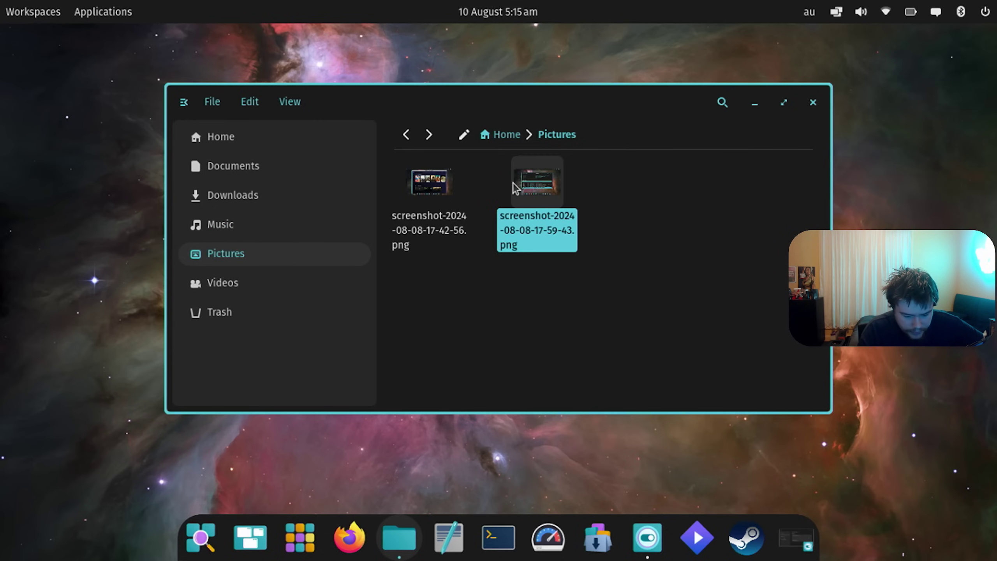
{"action": "double_click", "coordinate": [512, 182]}
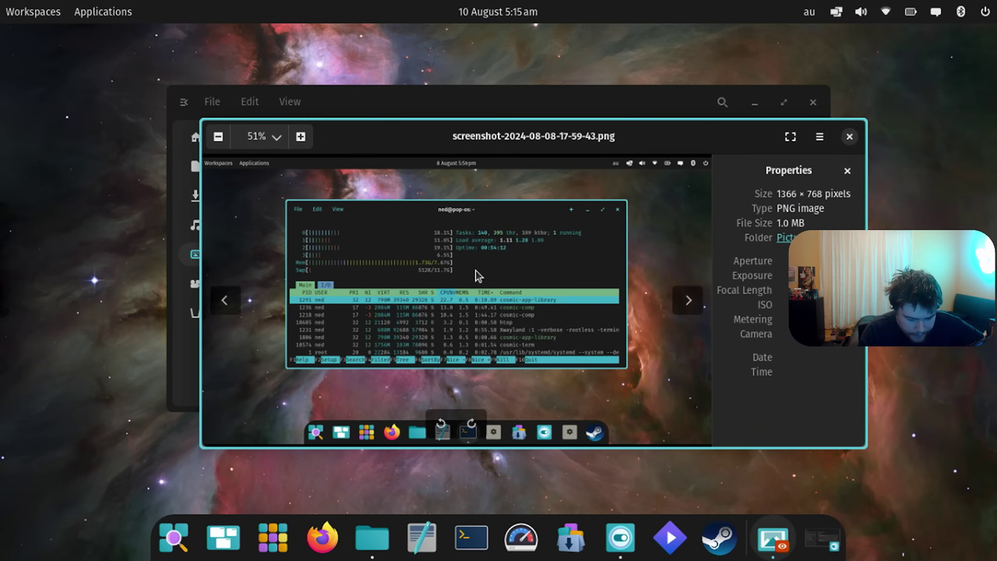
Step: Close the image viewer and open COSMIC Text Editor with its project sidebar shown
{"action": "left_click", "coordinate": [849, 137]}
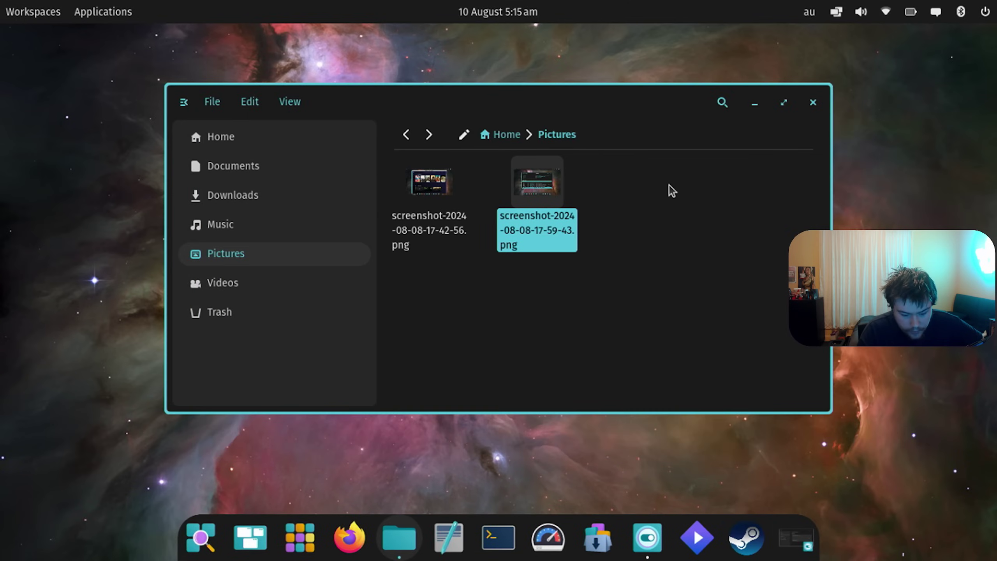
{"action": "left_click", "coordinate": [450, 534]}
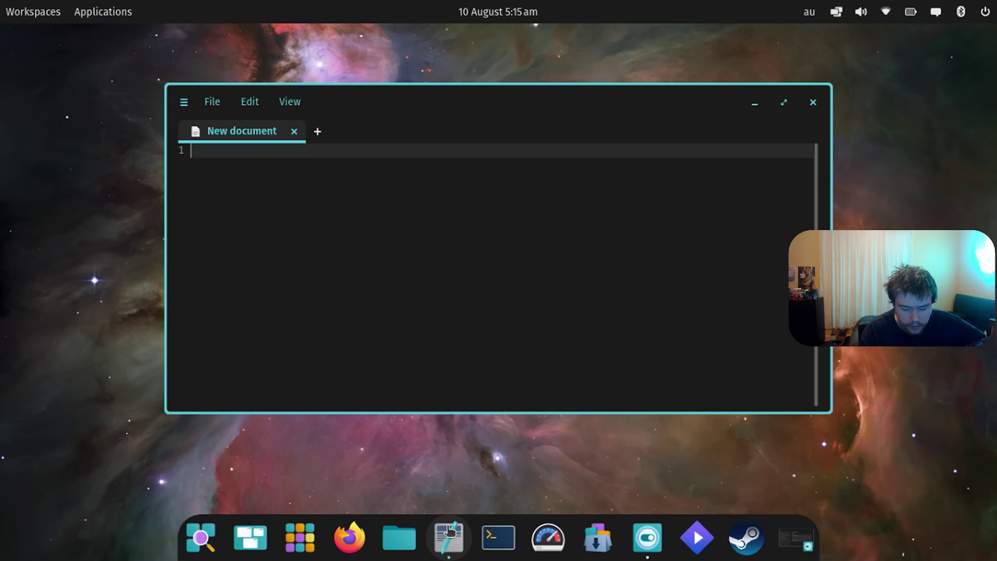
{"action": "left_click", "coordinate": [184, 103]}
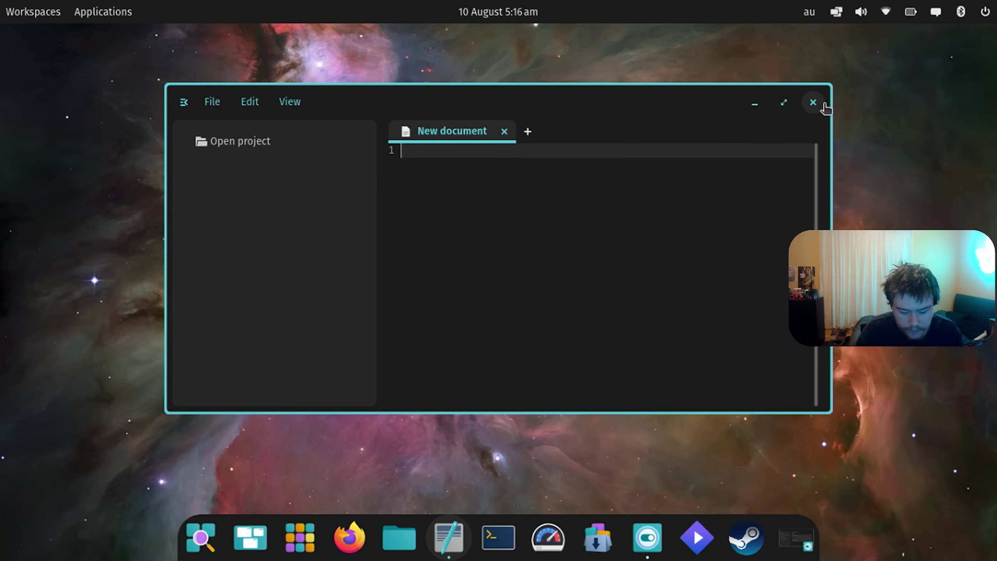
Step: Review the text editor's view, editing and file commands, including the Git management and document statistics entries
{"action": "left_click", "coordinate": [289, 103]}
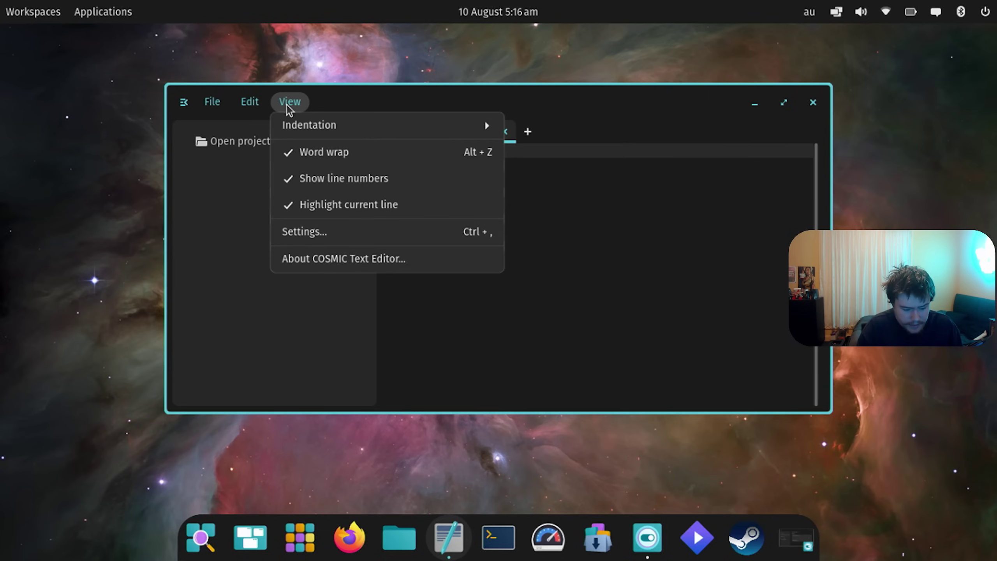
{"action": "left_click", "coordinate": [249, 103]}
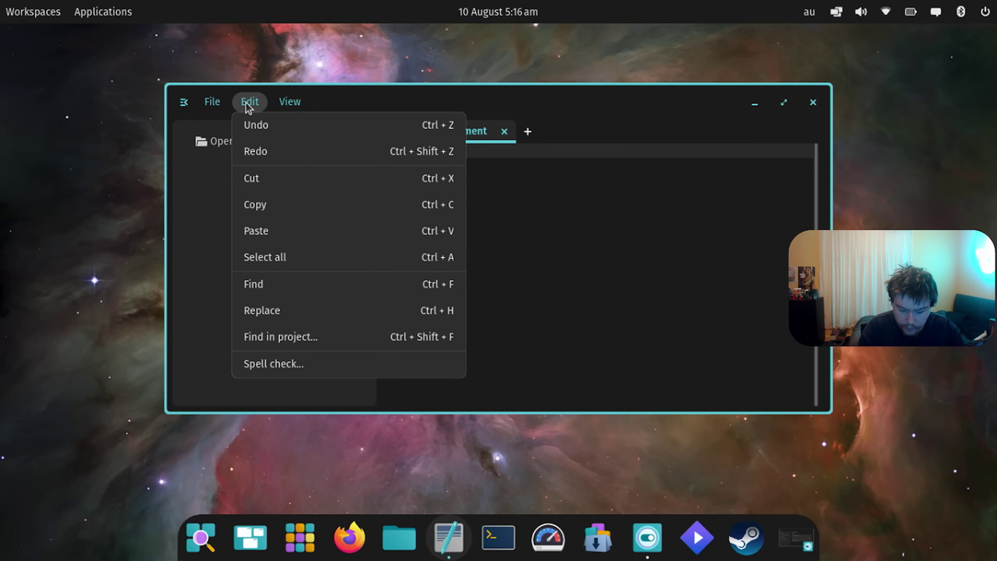
{"action": "left_click", "coordinate": [214, 103]}
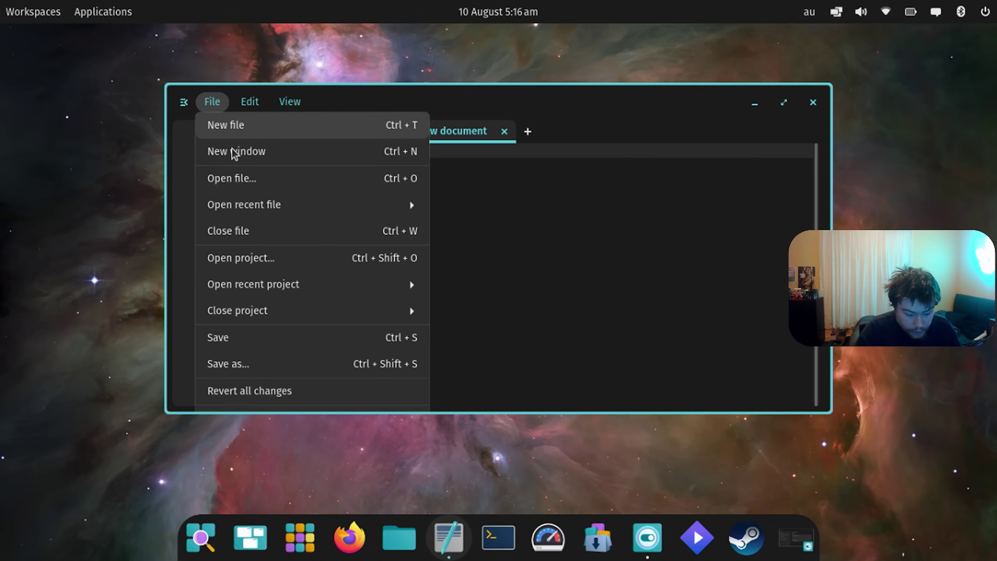
{"action": "scroll", "coordinate": [249, 165], "scroll_direction": "down", "scroll_amount": 2}
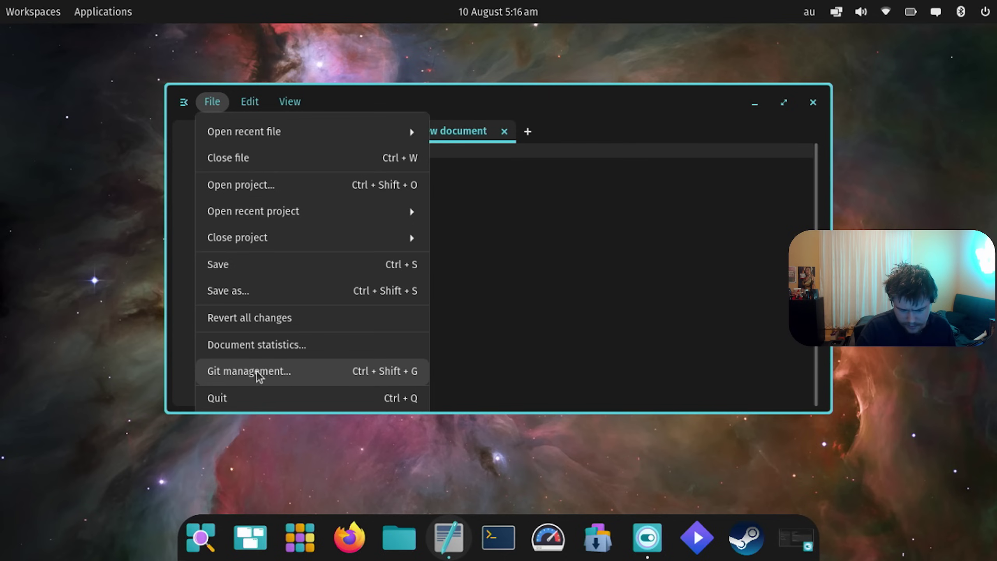
{"action": "scroll", "coordinate": [258, 376], "scroll_direction": "up", "scroll_amount": 3}
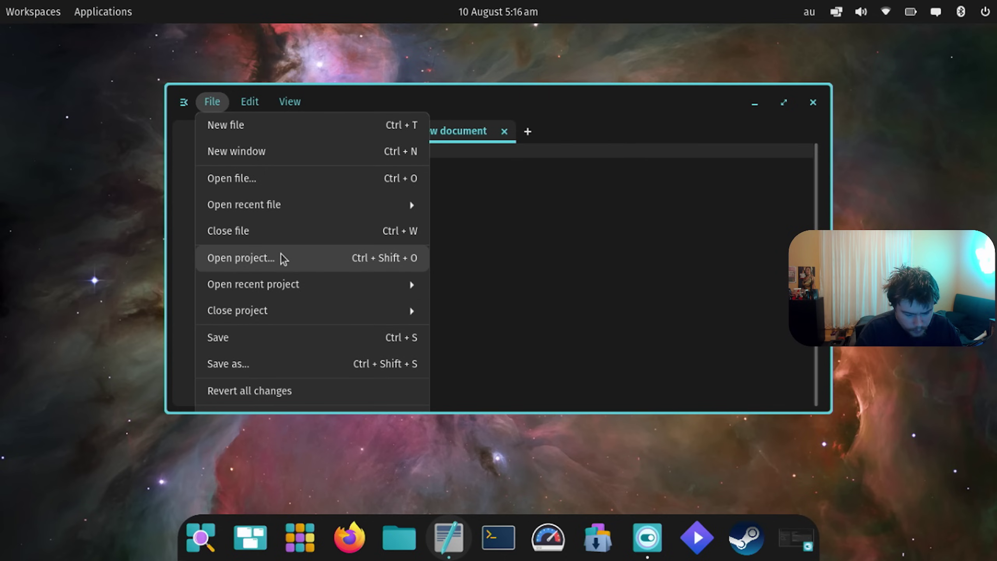
{"action": "left_click", "coordinate": [509, 209]}
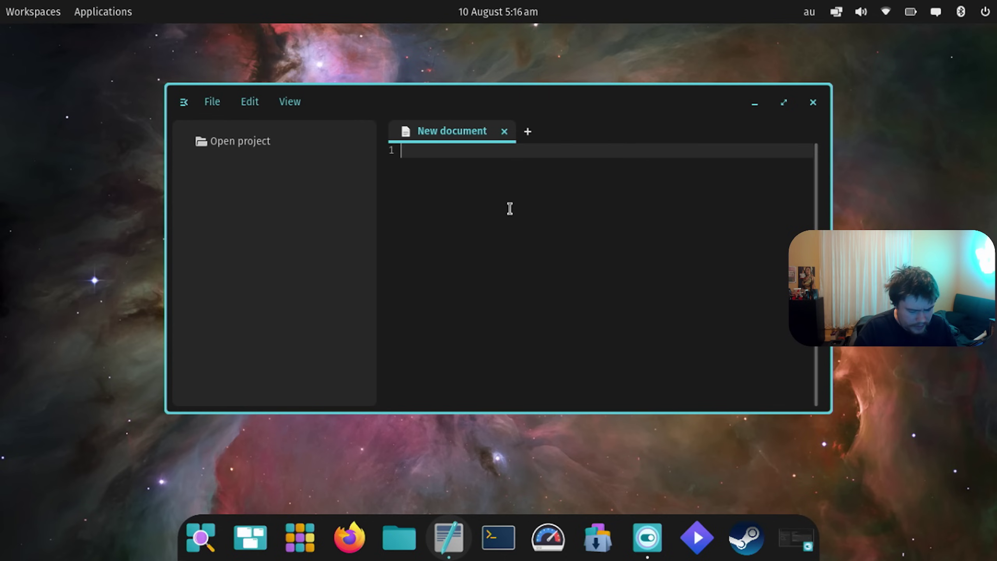
Step: Close the text editor and briefly open a terminal window before closing it too
{"action": "left_click", "coordinate": [814, 99]}
{"action": "key", "text": "super+t"}
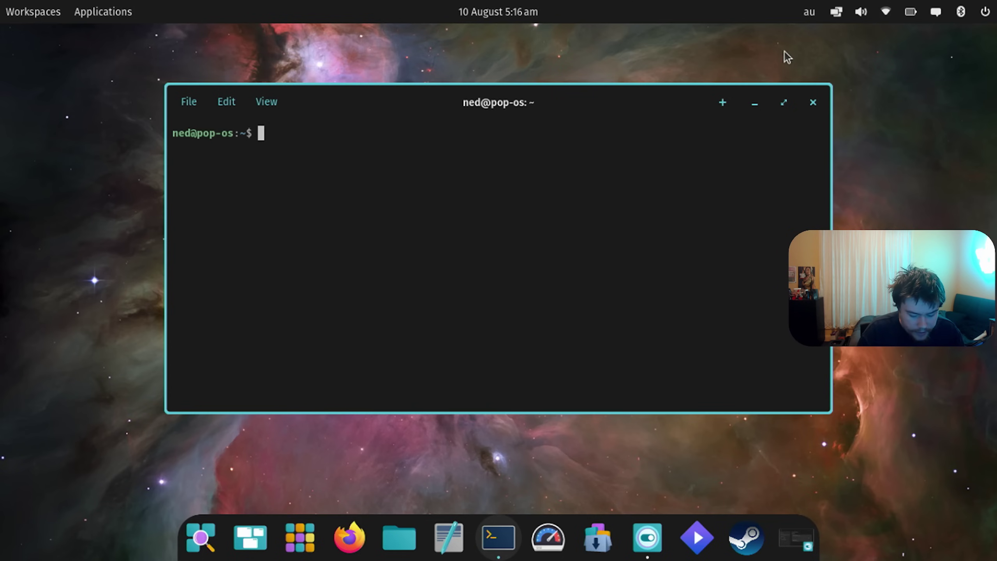
{"action": "left_click", "coordinate": [810, 102]}
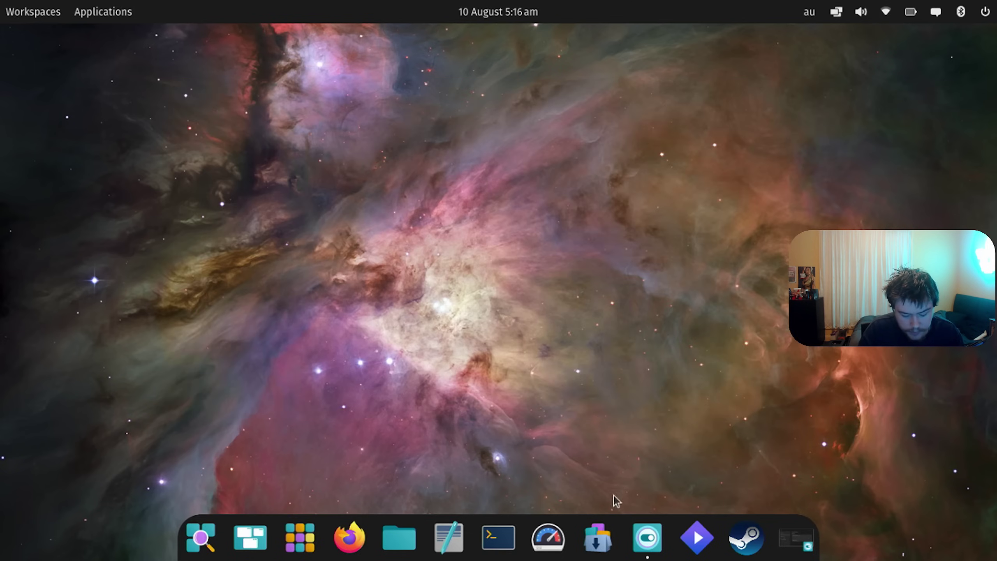
Step: Open COSMIC Store, enlarge its window and reposition it above the dock
{"action": "left_click", "coordinate": [597, 537]}
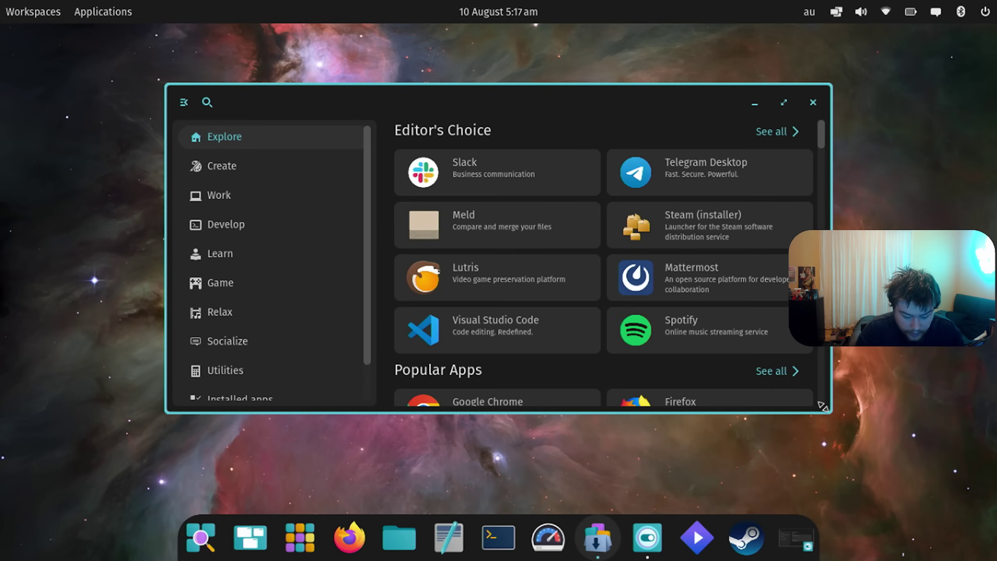
{"action": "left_click_drag", "start_coordinate": [826, 411], "coordinate": [969, 514]}
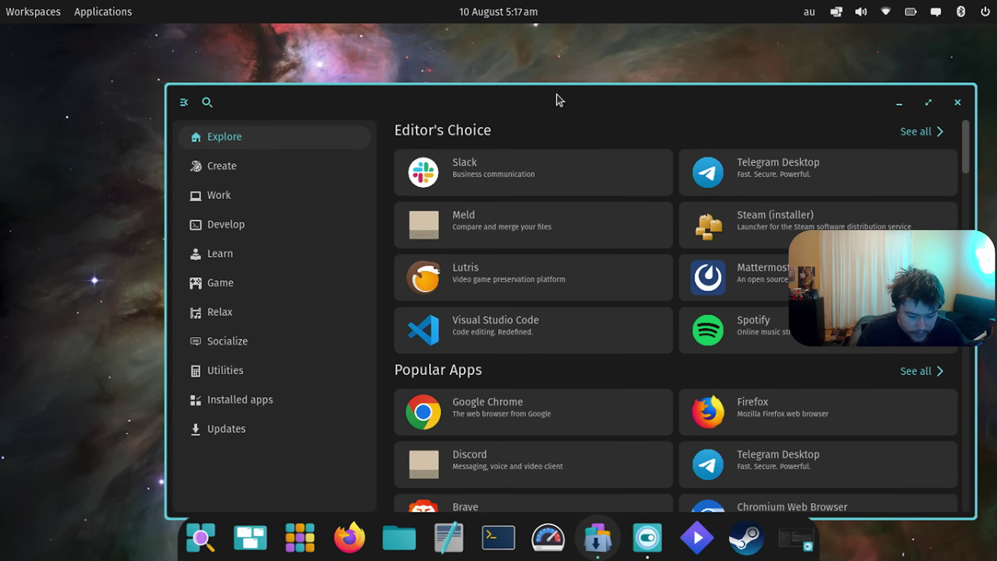
{"action": "left_click_drag", "start_coordinate": [559, 100], "coordinate": [478, 69]}
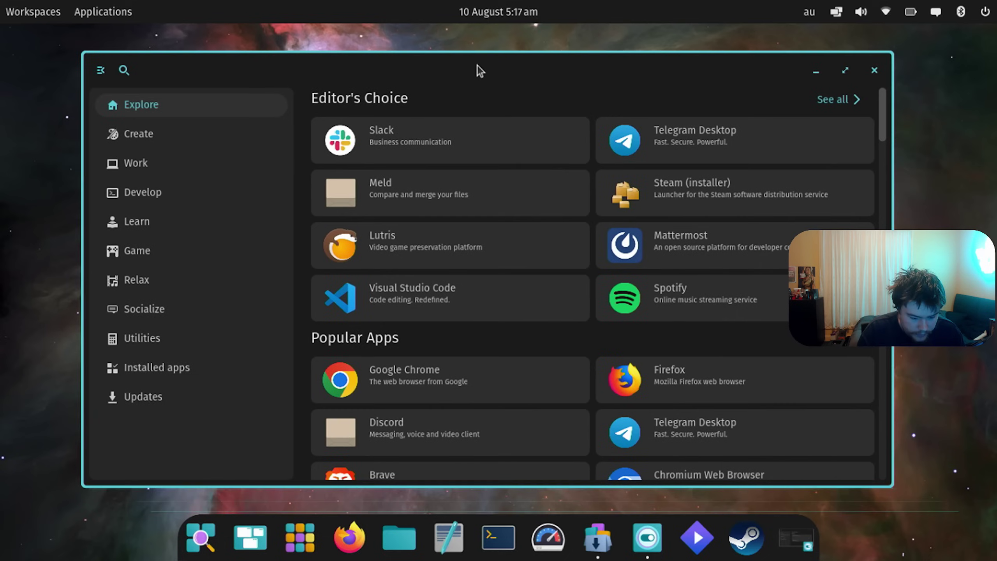
Step: Search the store for "spotify", view the Spotify app page and return to the results
{"action": "left_click", "coordinate": [122, 73]}
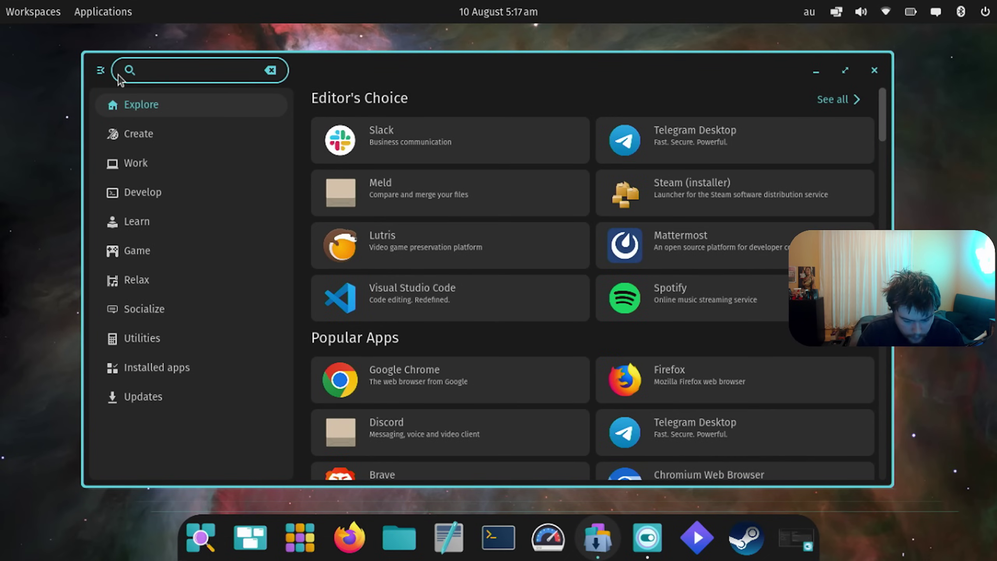
{"action": "type", "text": "spo"}
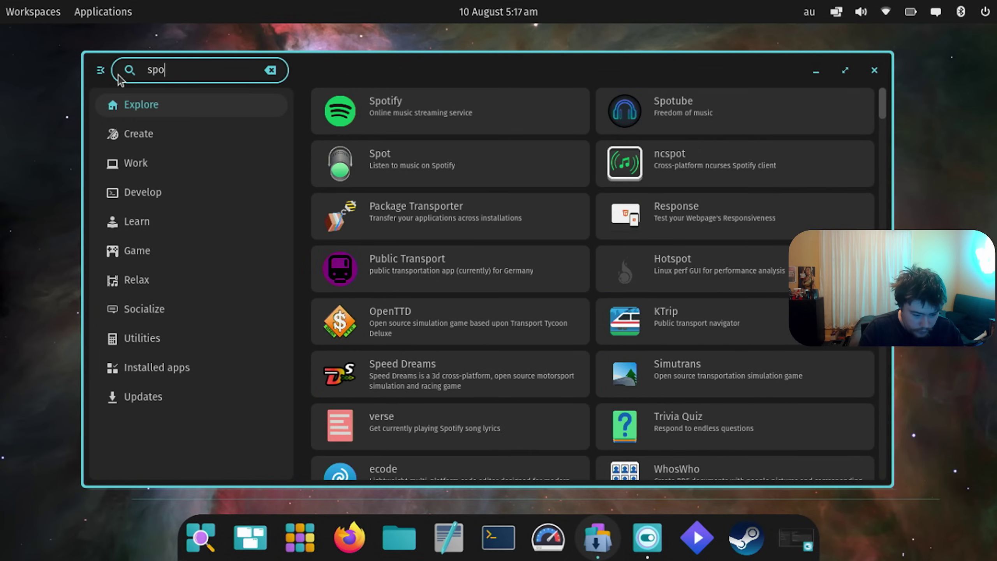
{"action": "type", "text": "tify"}
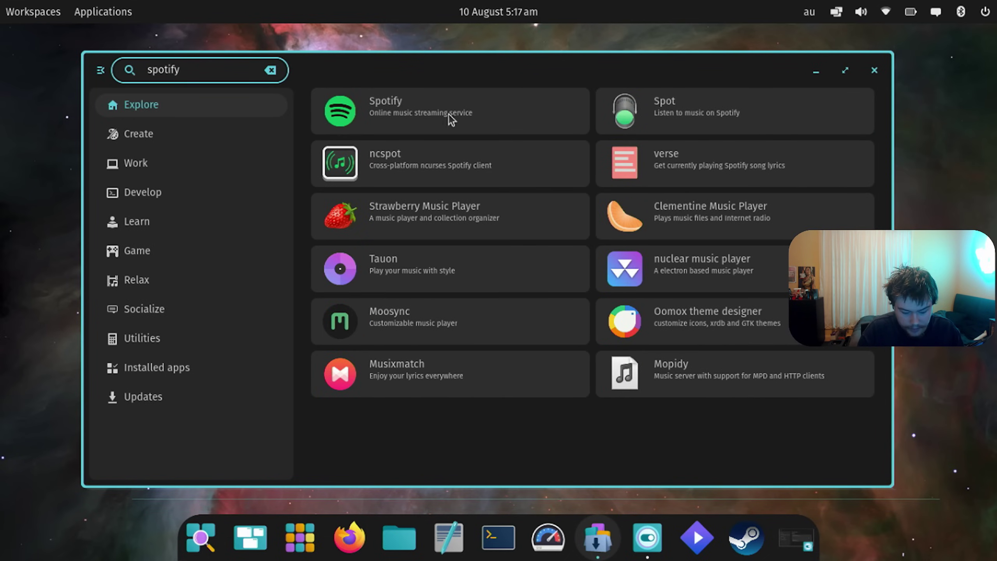
{"action": "left_click", "coordinate": [448, 113]}
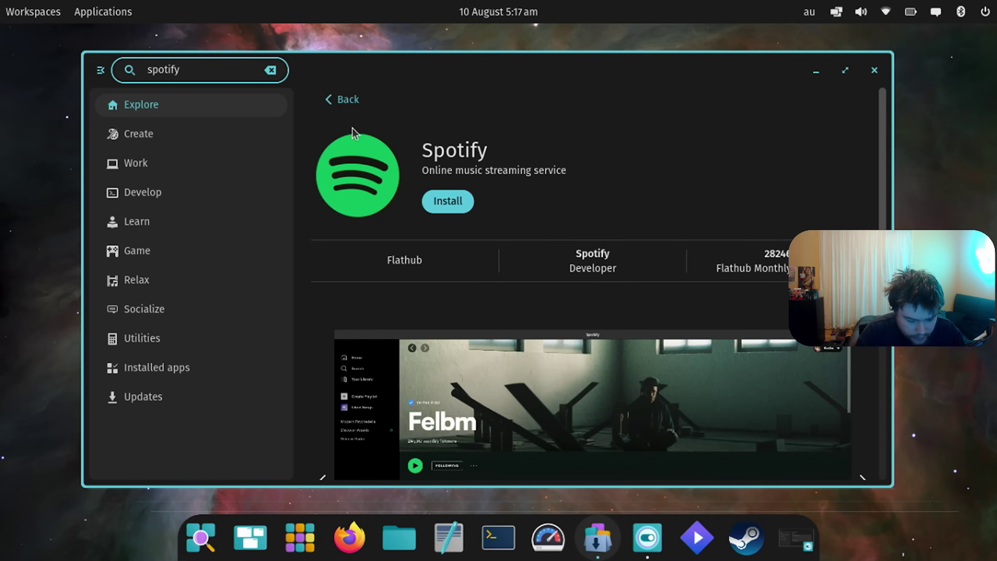
{"action": "left_click", "coordinate": [332, 105]}
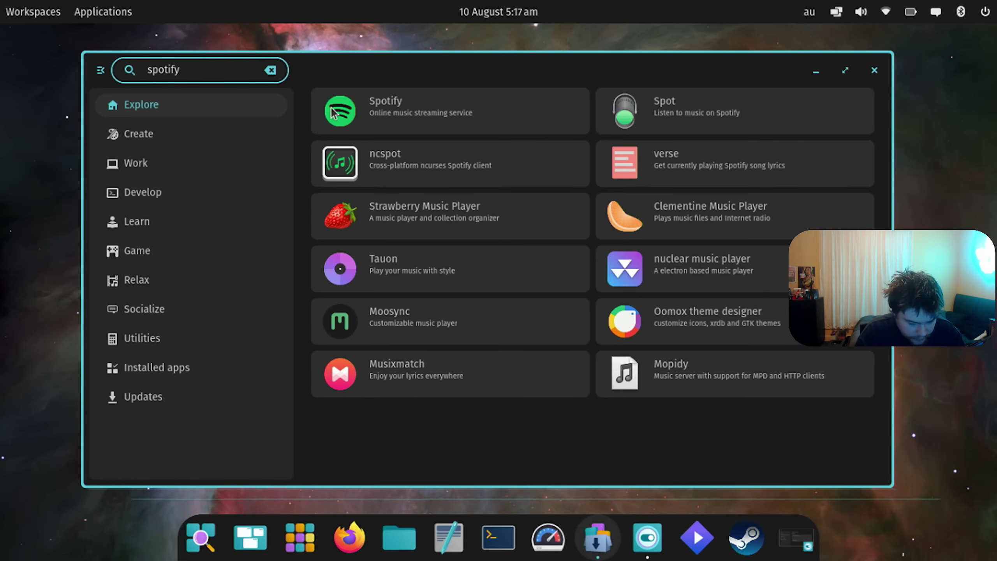
Step: Clear the store search and install Speedtest after looking over its app page
{"action": "key", "text": "BackSpace"}
{"action": "key", "text": "BackSpace"}
{"action": "key", "text": "BackSpace"}
{"action": "key", "text": "BackSpace"}
{"action": "key", "text": "BackSpace"}
{"action": "key", "text": "BackSpace"}
{"action": "key", "text": "BackSpace"}
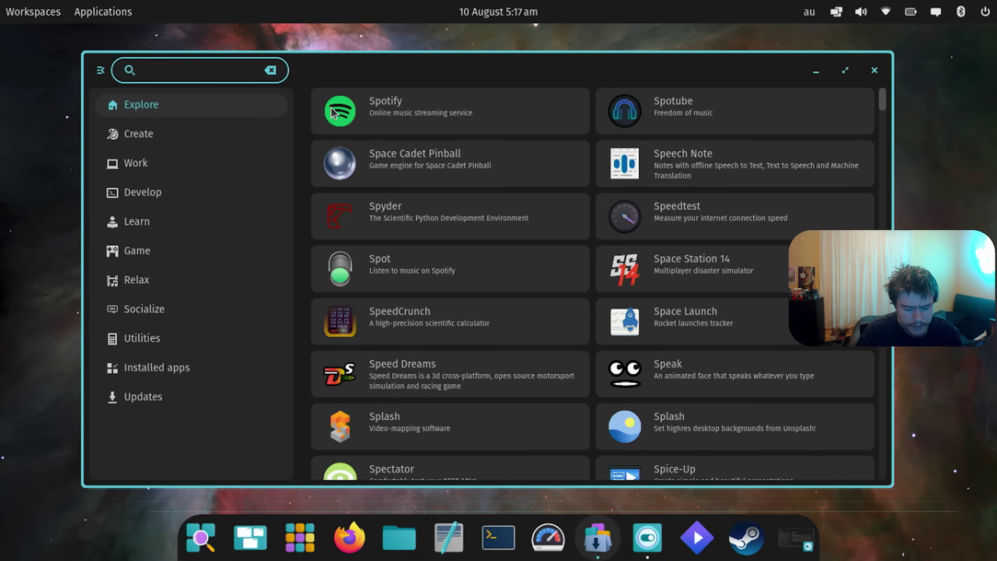
{"action": "left_click", "coordinate": [644, 230]}
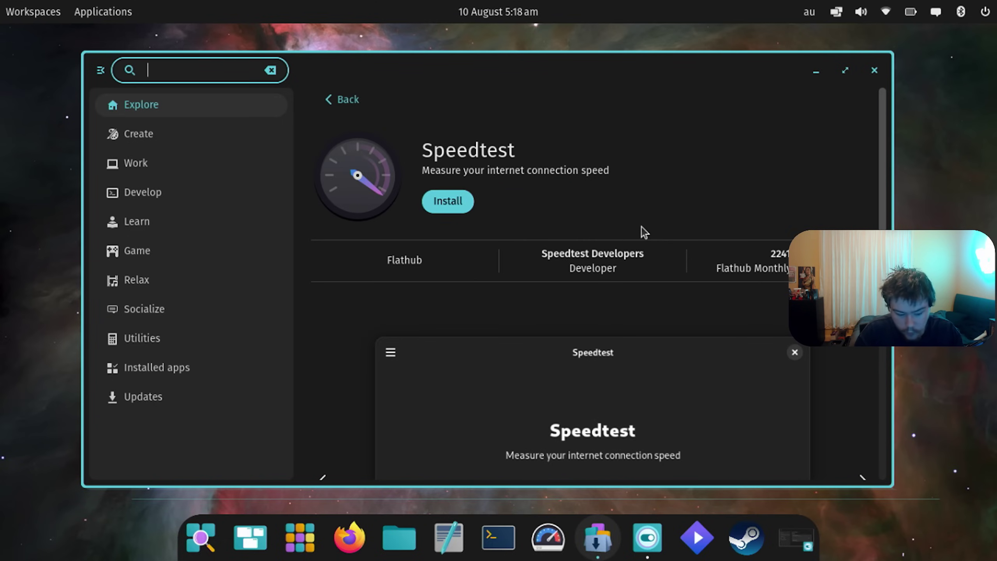
{"action": "scroll", "coordinate": [644, 232], "scroll_direction": "down", "scroll_amount": 3}
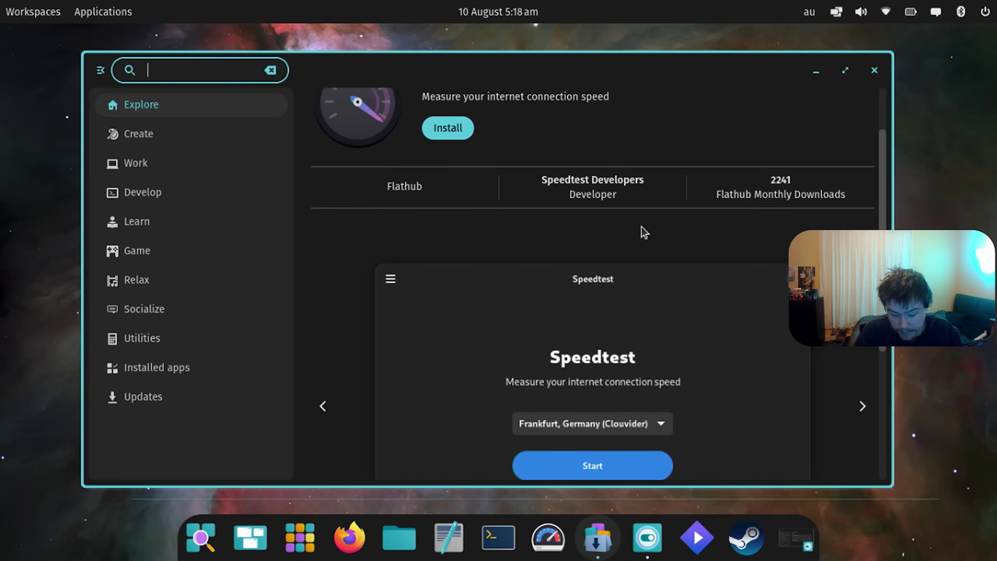
{"action": "scroll", "coordinate": [642, 230], "scroll_direction": "down", "scroll_amount": 3}
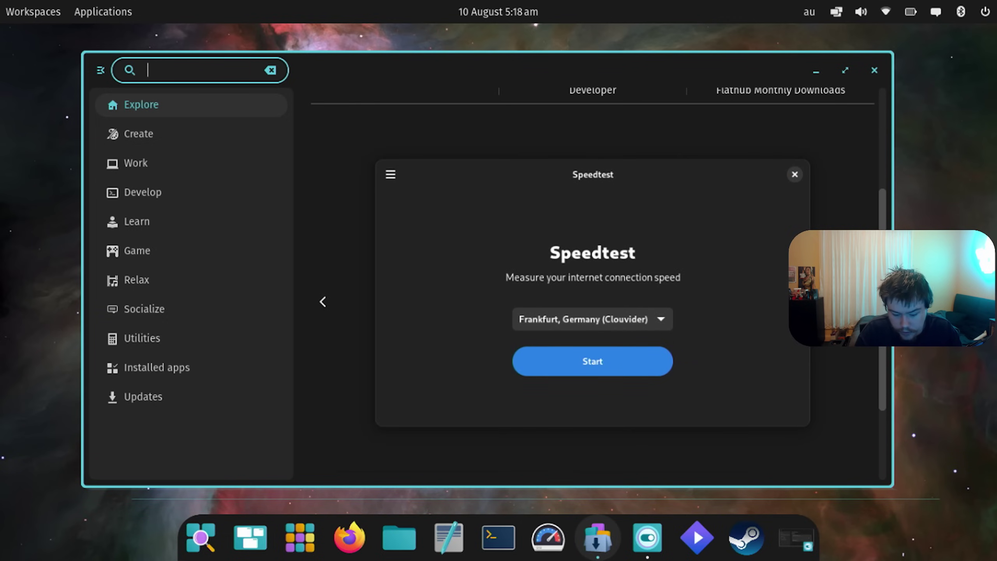
{"action": "scroll", "coordinate": [399, 181], "scroll_direction": "up", "scroll_amount": 7}
{"action": "left_click", "coordinate": [447, 201]}
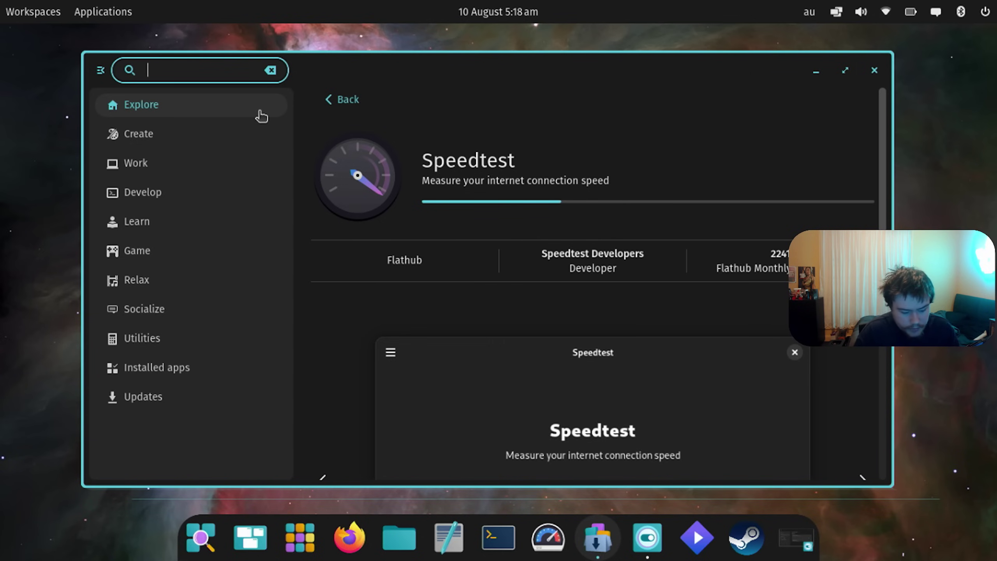
Step: Browse the Create and Work categories and look over the Visual Studio Code page before returning to the Work list
{"action": "left_click", "coordinate": [186, 135]}
{"action": "left_click", "coordinate": [166, 162]}
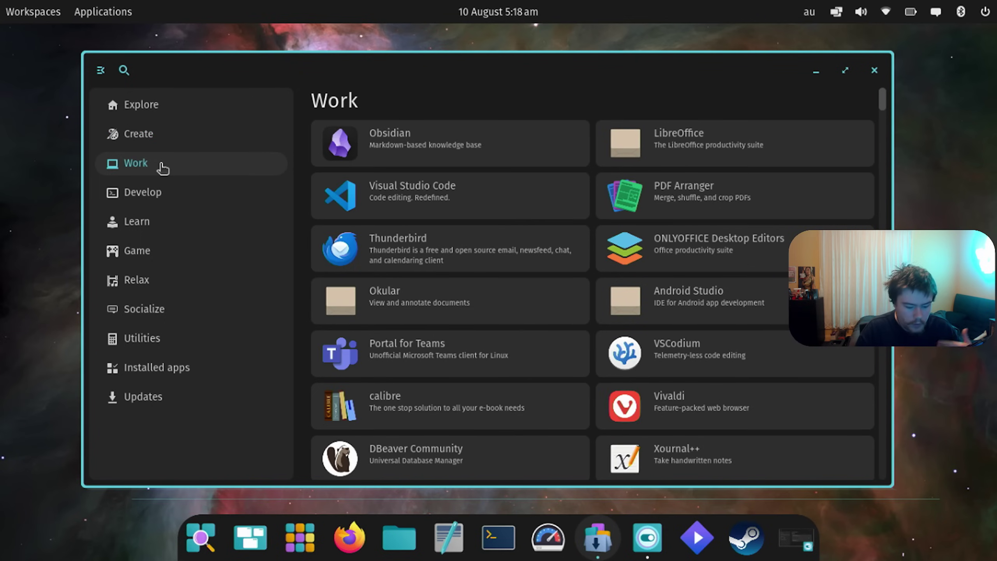
{"action": "left_click", "coordinate": [408, 196]}
{"action": "scroll", "coordinate": [408, 195], "scroll_direction": "down", "scroll_amount": 5}
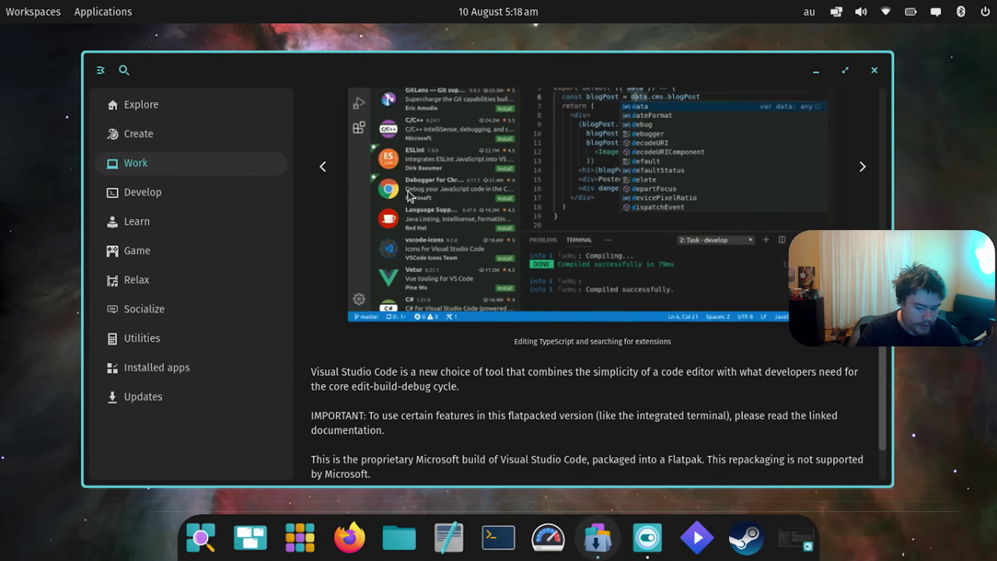
{"action": "scroll", "coordinate": [409, 195], "scroll_direction": "up", "scroll_amount": 5}
{"action": "left_click", "coordinate": [338, 98]}
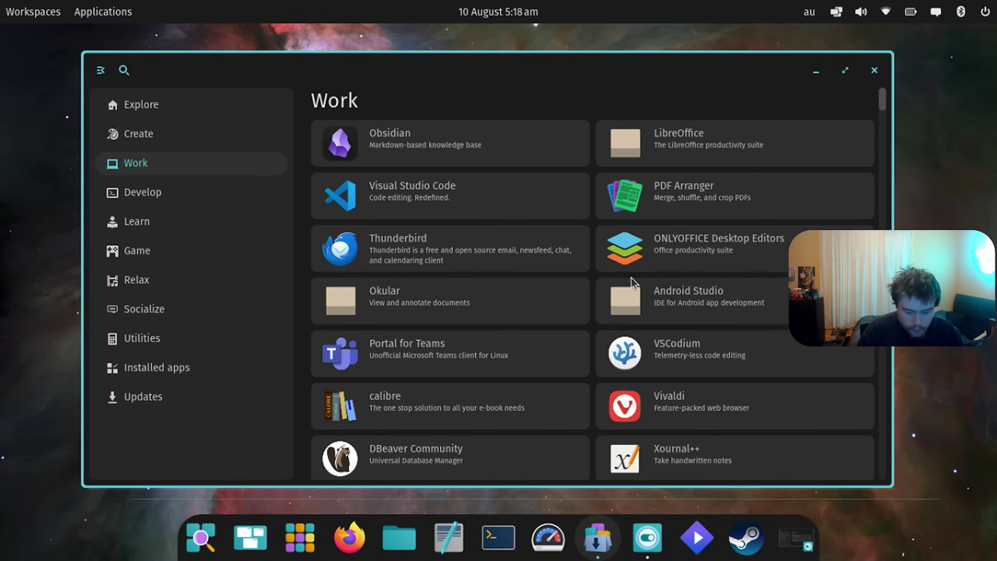
Step: From the Explore page, search the store for "lutri" and "steam", and clear the search
{"action": "left_click", "coordinate": [184, 105]}
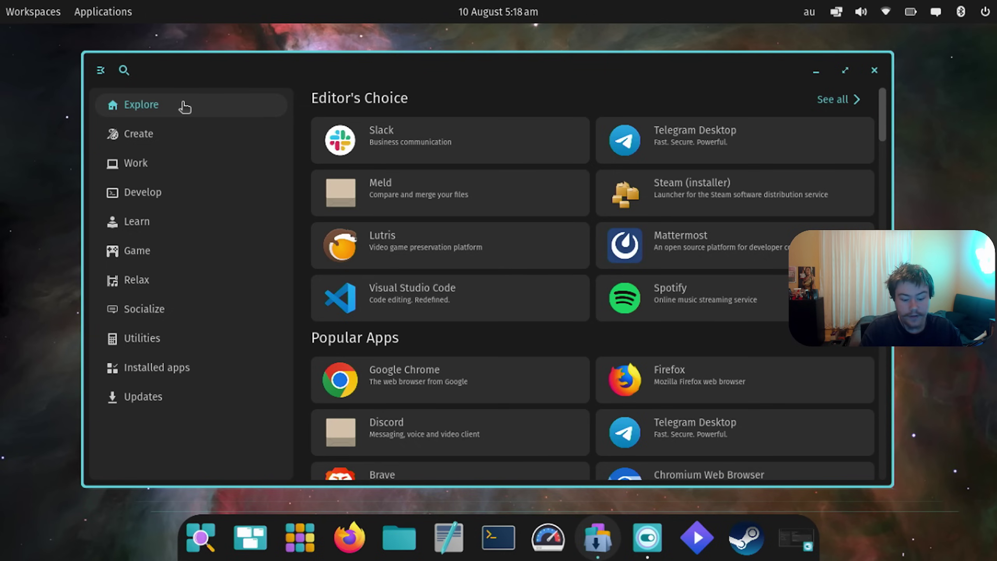
{"action": "left_click", "coordinate": [118, 78]}
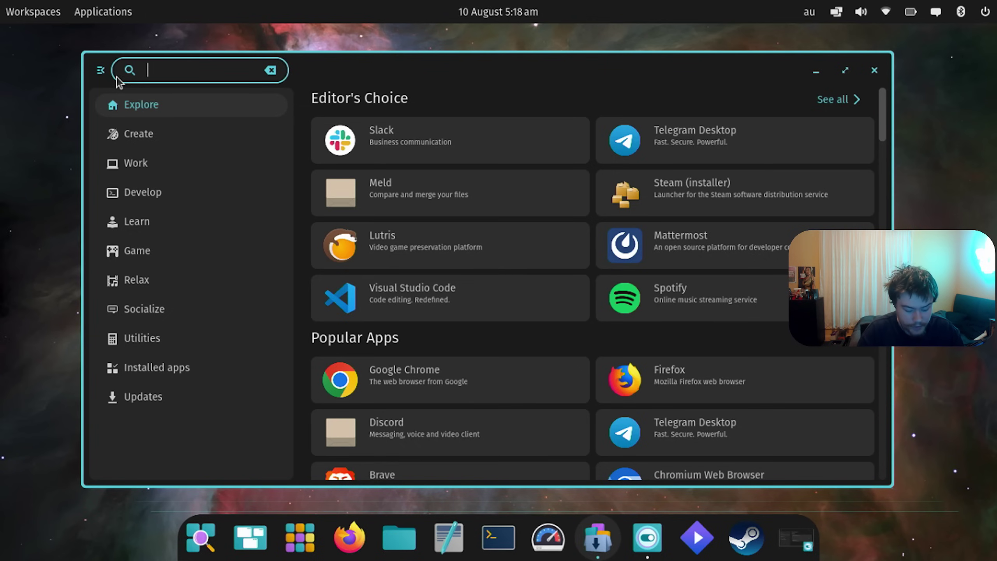
{"action": "type", "text": "lutri"}
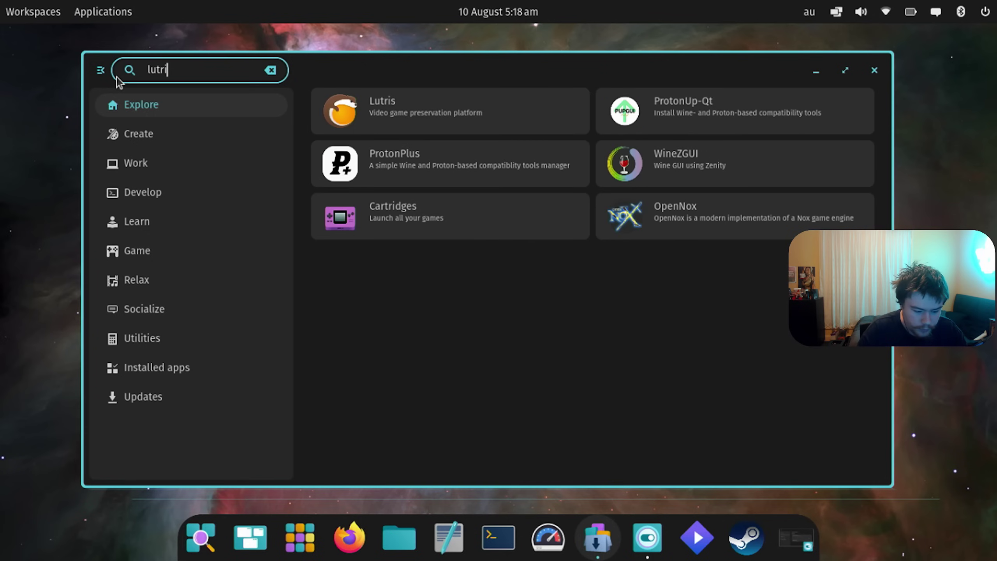
{"action": "key", "text": "BackSpace"}
{"action": "key", "text": "BackSpace"}
{"action": "key", "text": "BackSpace"}
{"action": "key", "text": "BackSpace"}
{"action": "type", "text": "steam"}
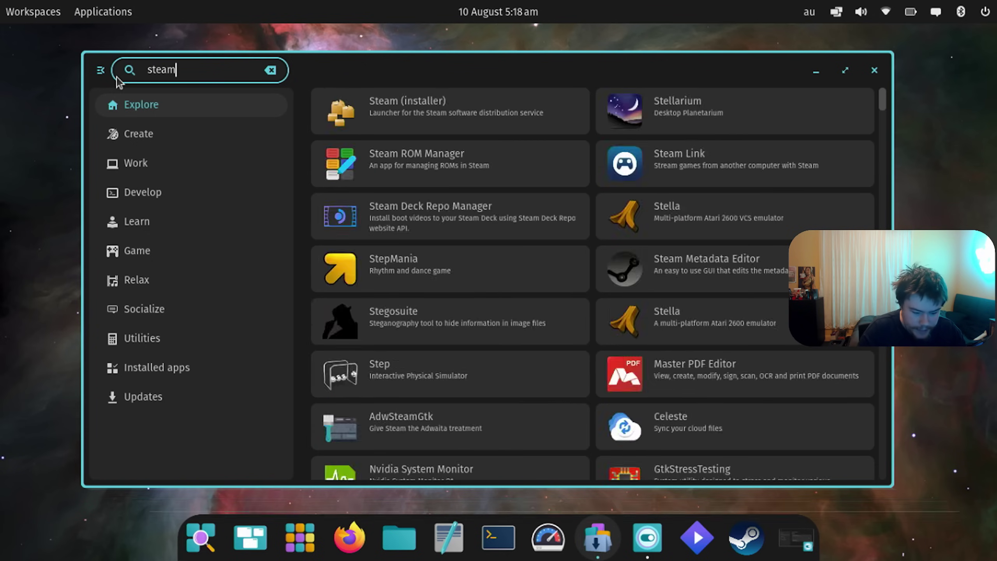
{"action": "key", "text": "BackSpace"}
{"action": "key", "text": "BackSpace"}
{"action": "key", "text": "BackSpace"}
{"action": "key", "text": "BackSpace"}
{"action": "key", "text": "BackSpace"}
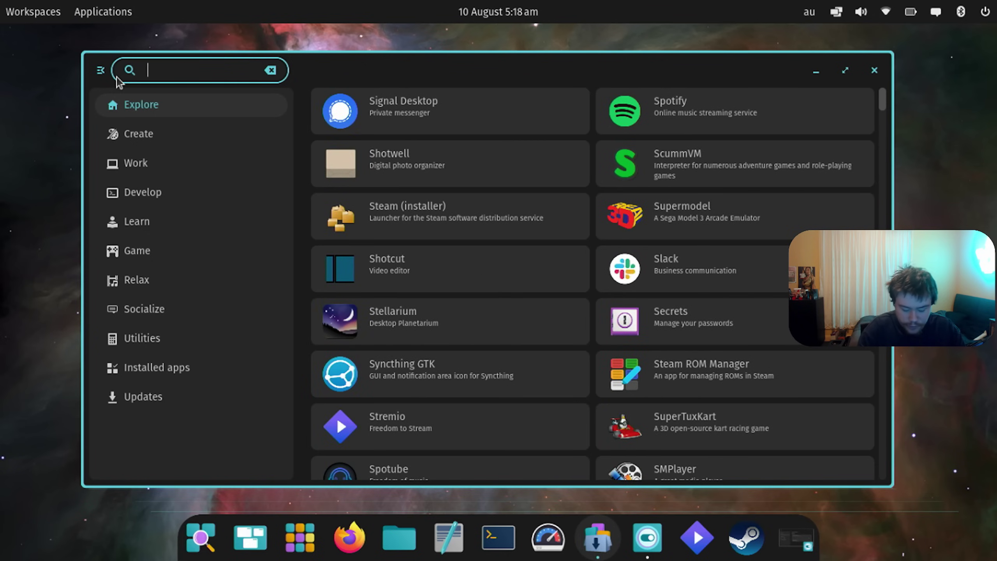
Step: View the apps in the store's Create category and close the store
{"action": "left_click", "coordinate": [116, 135]}
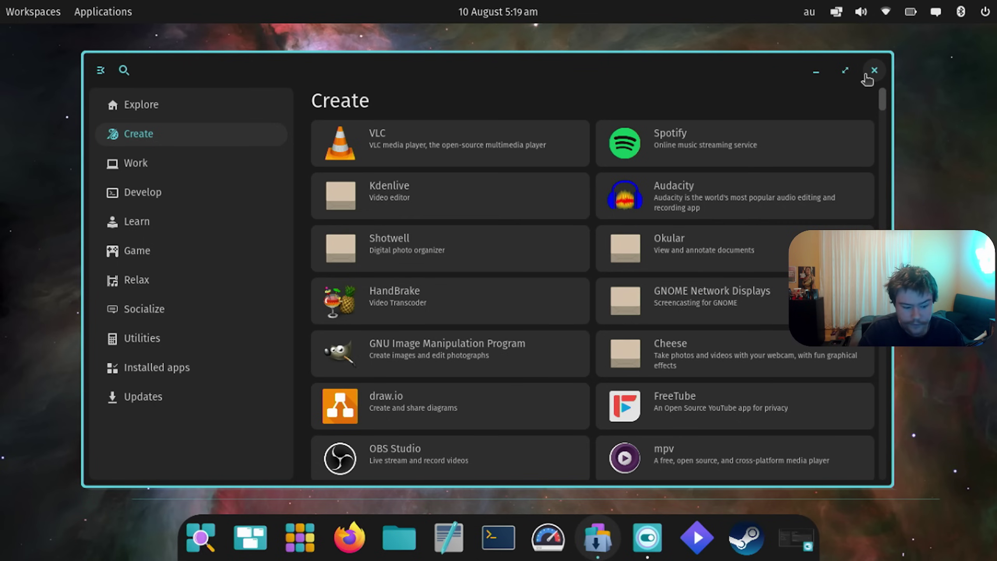
{"action": "left_click", "coordinate": [867, 75]}
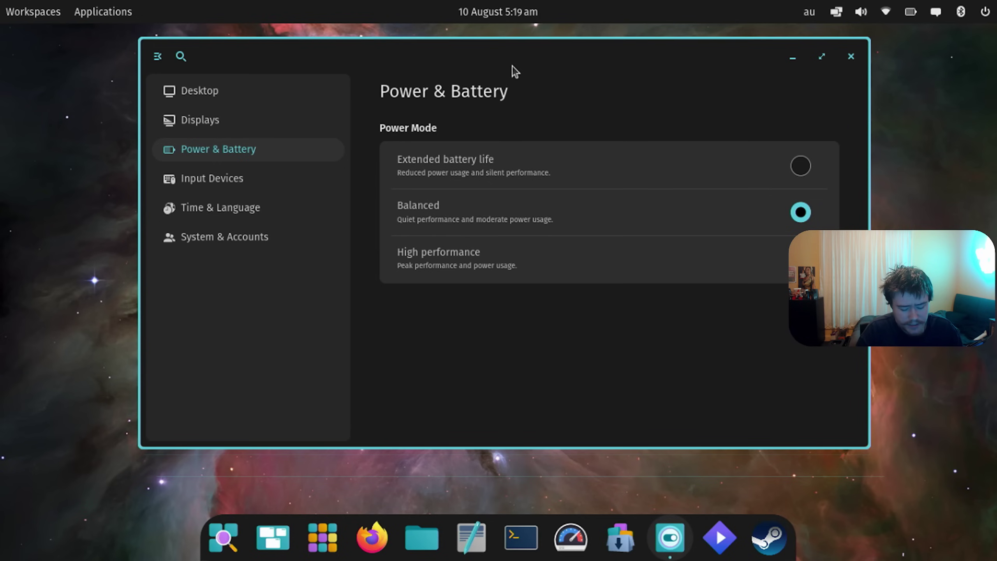
Step: View the Displays settings on the laptop and on the three-monitor desktop, widening the latter's Settings window
{"action": "left_click", "coordinate": [223, 128]}
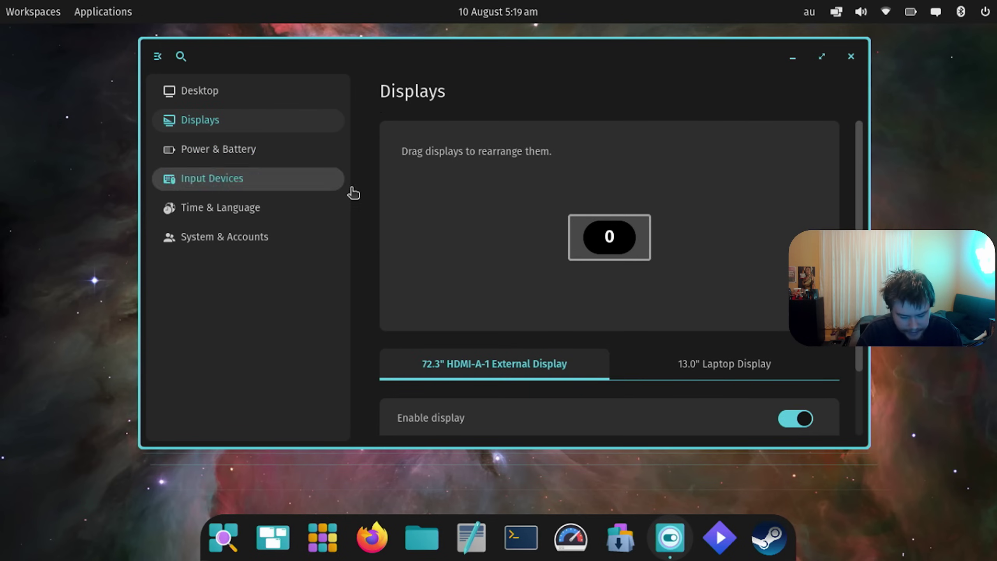
{"action": "scroll", "coordinate": [374, 226], "scroll_direction": "down", "scroll_amount": 3}
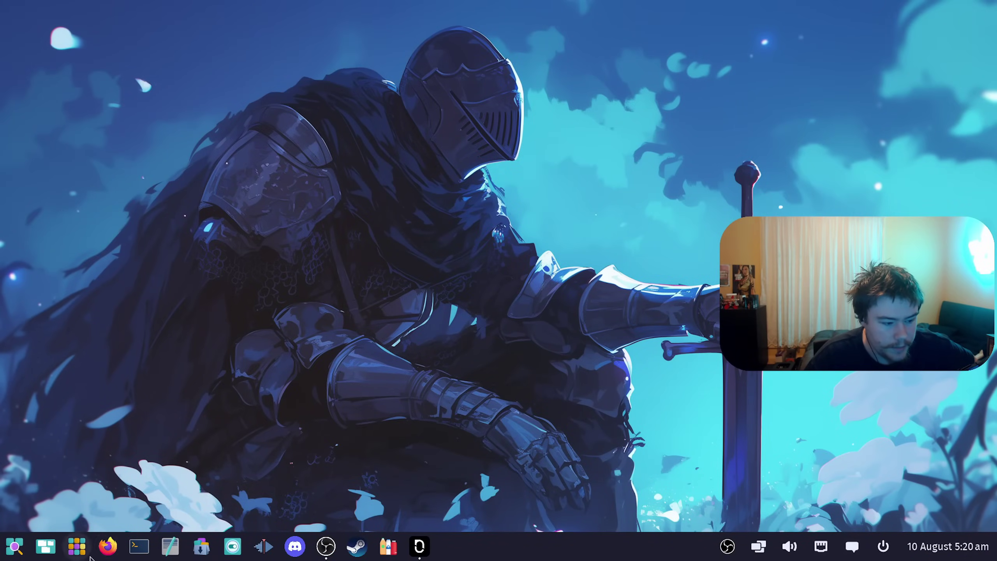
{"action": "left_click", "coordinate": [233, 546]}
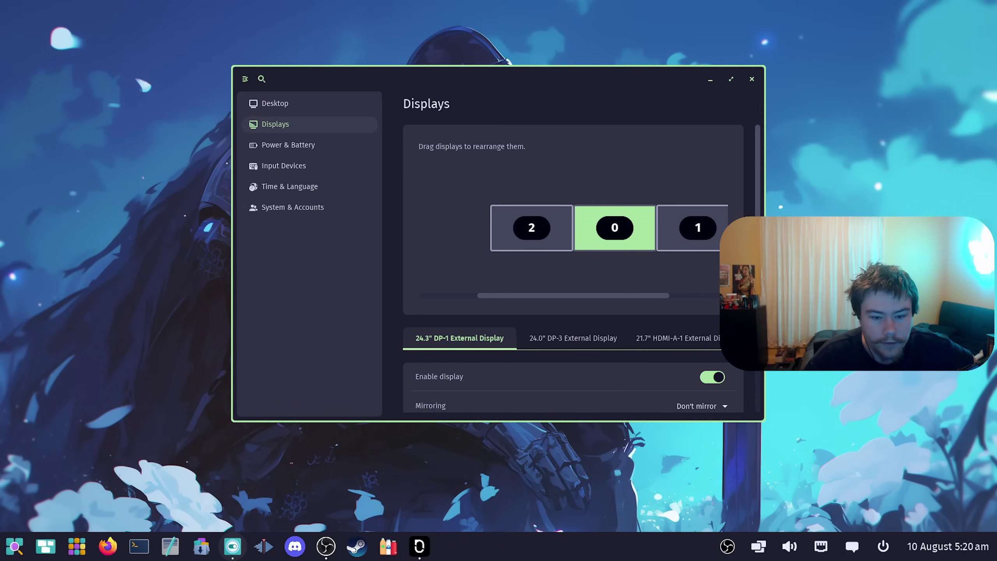
{"action": "left_click_drag", "start_coordinate": [765, 330], "coordinate": [886, 330]}
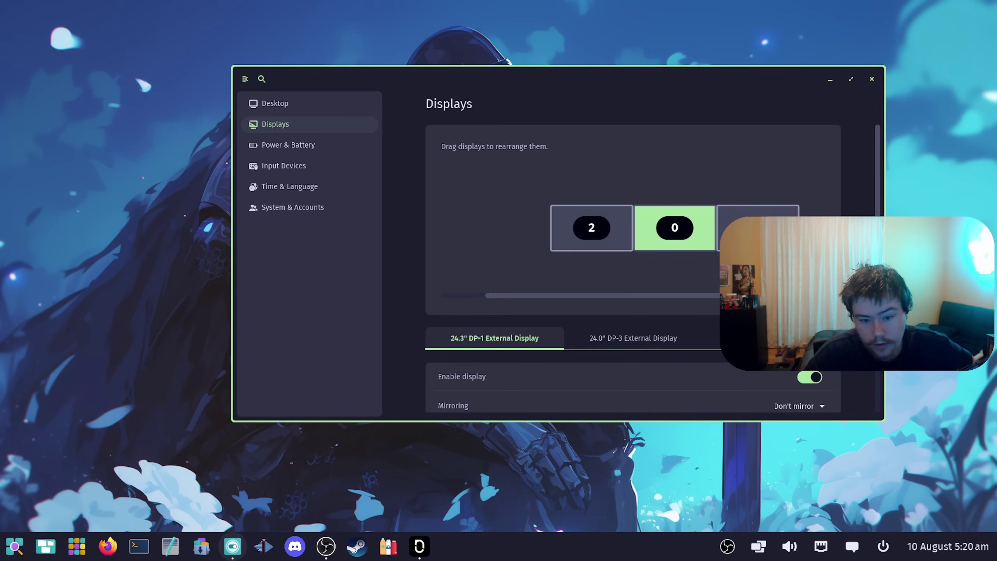
{"action": "scroll", "coordinate": [666, 365], "scroll_direction": "down", "scroll_amount": 3}
{"action": "scroll", "coordinate": [666, 366], "scroll_direction": "down", "scroll_amount": 4}
{"action": "scroll", "coordinate": [667, 361], "scroll_direction": "up", "scroll_amount": 6}
Step: Look over the display options of the DP-3 and HDMI-A-1 external displays
{"action": "left_click", "coordinate": [616, 210]}
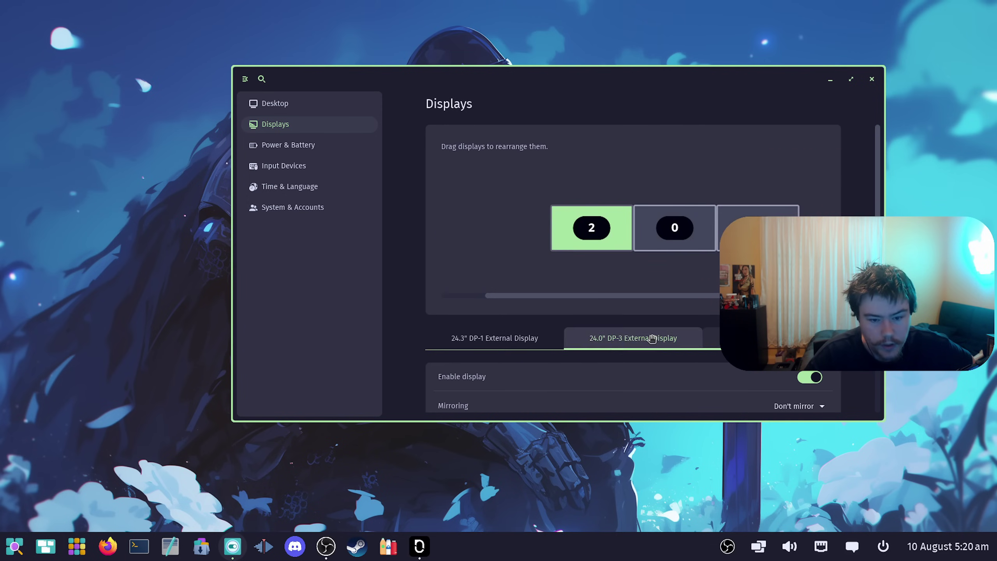
{"action": "scroll", "coordinate": [652, 338], "scroll_direction": "down", "scroll_amount": 5}
{"action": "scroll", "coordinate": [596, 312], "scroll_direction": "up", "scroll_amount": 5}
{"action": "scroll", "coordinate": [593, 312], "scroll_direction": "down", "scroll_amount": 5}
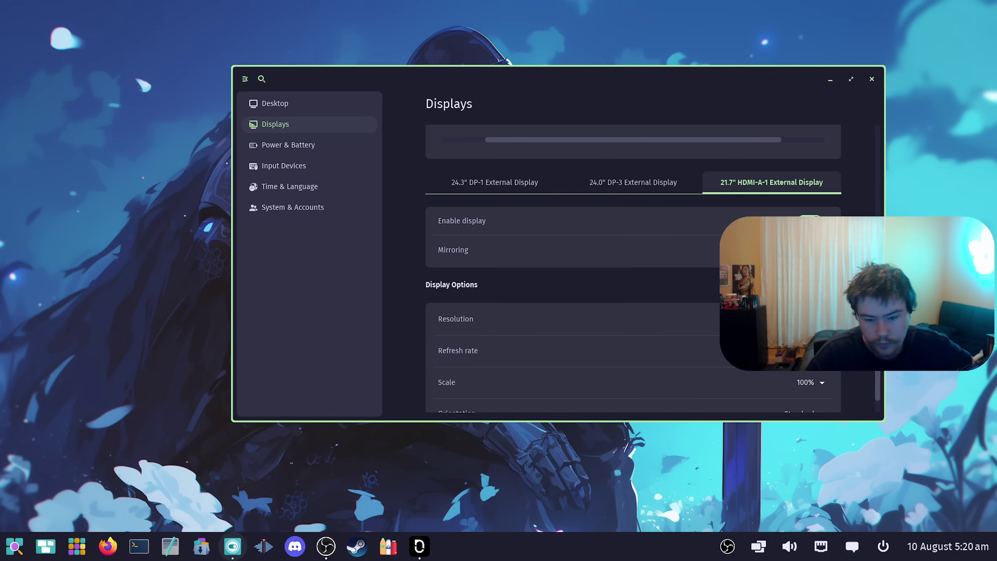
{"action": "scroll", "coordinate": [623, 344], "scroll_direction": "up", "scroll_amount": 5}
{"action": "left_click", "coordinate": [683, 230]}
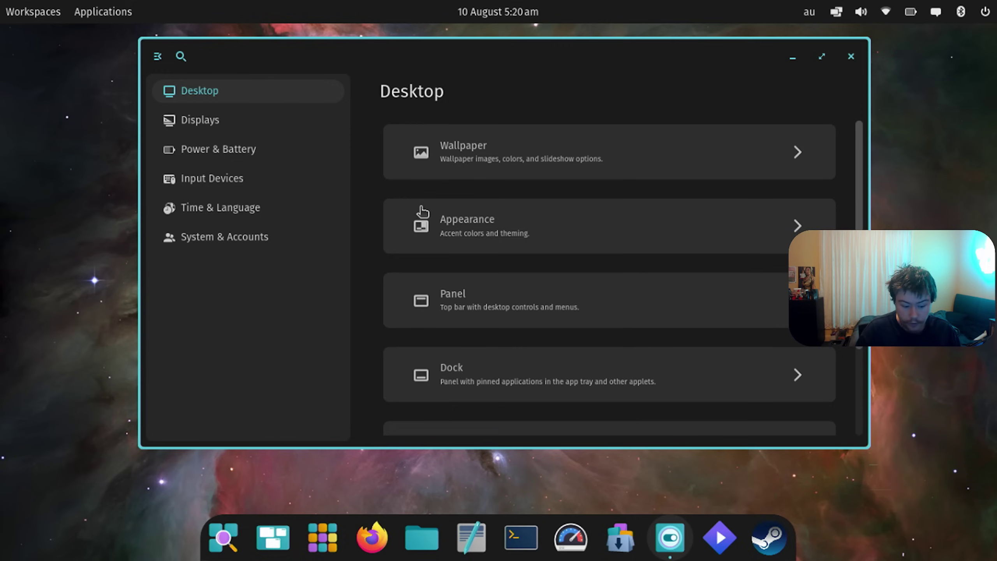
Step: Open the laptop's Wallpaper settings and view the available wallpaper sources, leaving the selection as is
{"action": "left_click", "coordinate": [488, 169]}
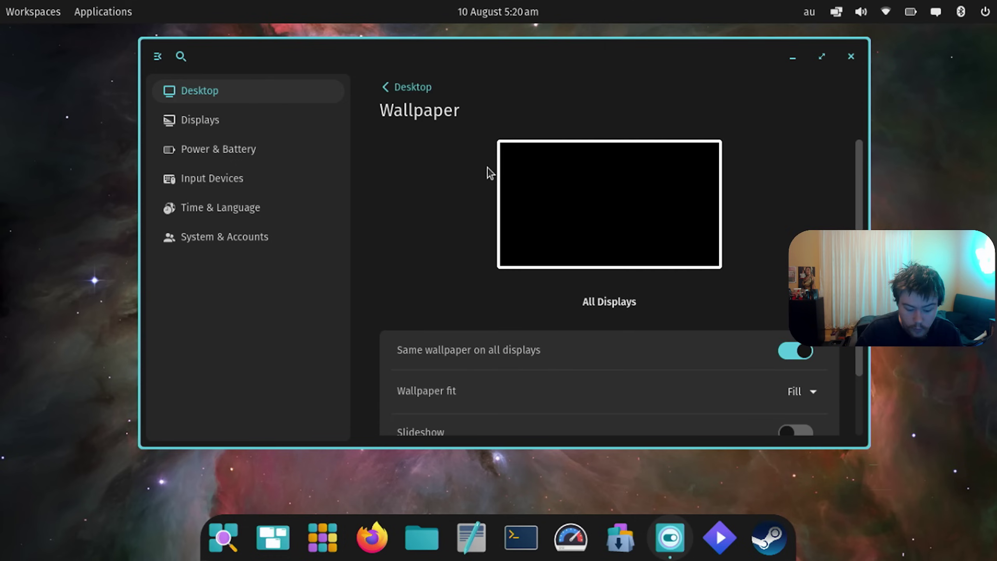
{"action": "scroll", "coordinate": [488, 172], "scroll_direction": "down", "scroll_amount": 3}
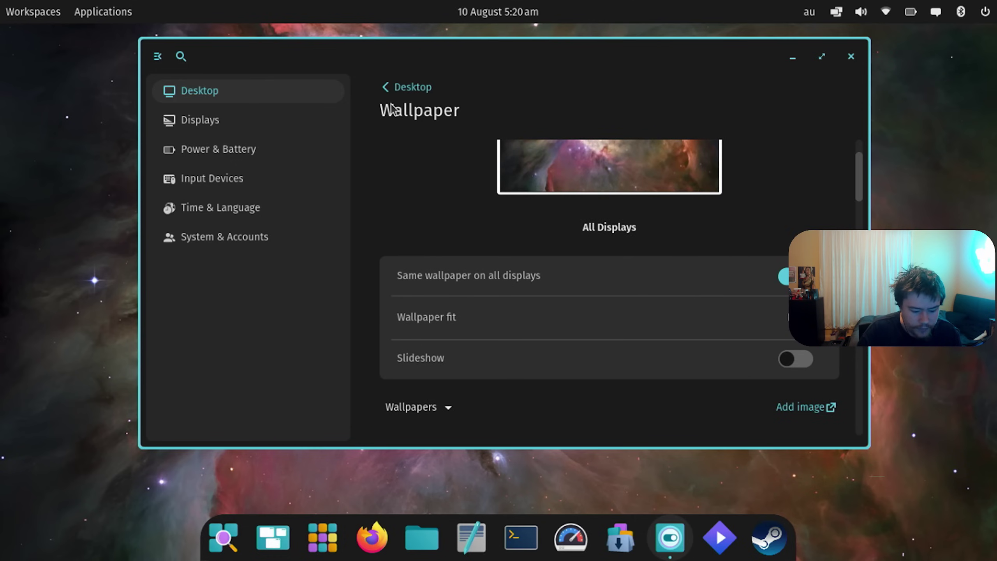
{"action": "scroll", "coordinate": [454, 188], "scroll_direction": "down", "scroll_amount": 5}
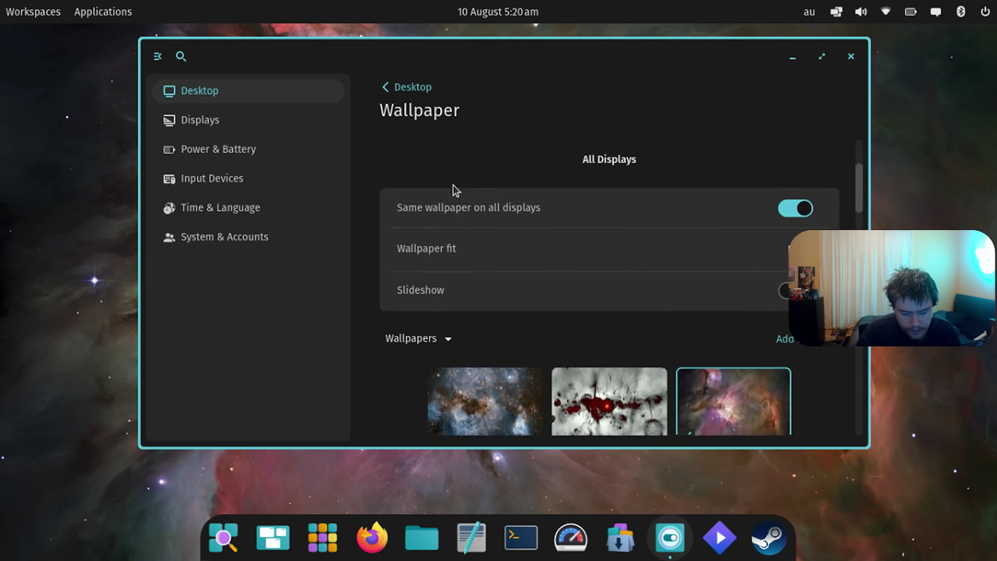
{"action": "left_click", "coordinate": [422, 259]}
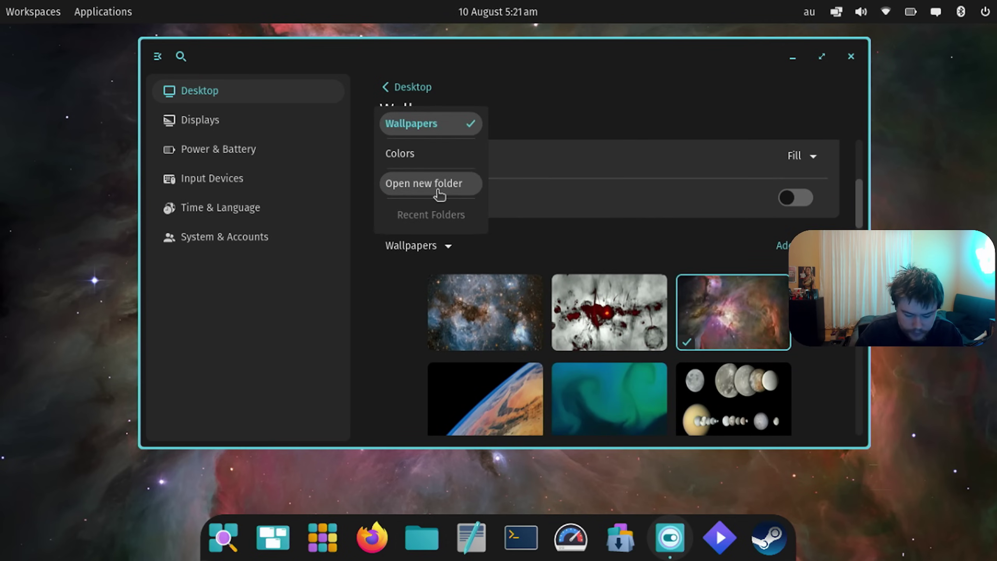
{"action": "left_click", "coordinate": [571, 250]}
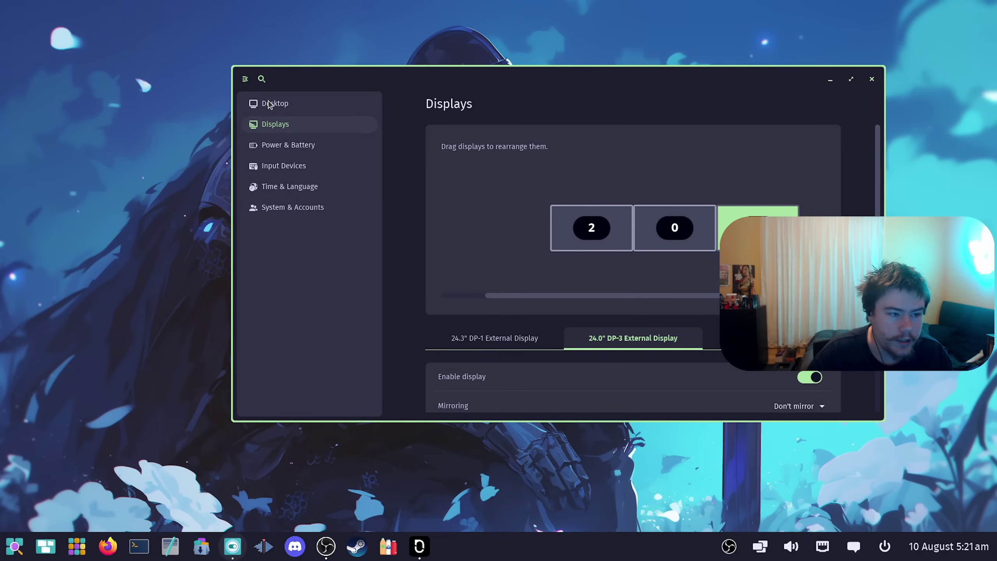
Step: Open the Wallpaper settings on the three-monitor desktop and check the wallpaper source choices
{"action": "left_click", "coordinate": [269, 104]}
{"action": "left_click", "coordinate": [536, 165]}
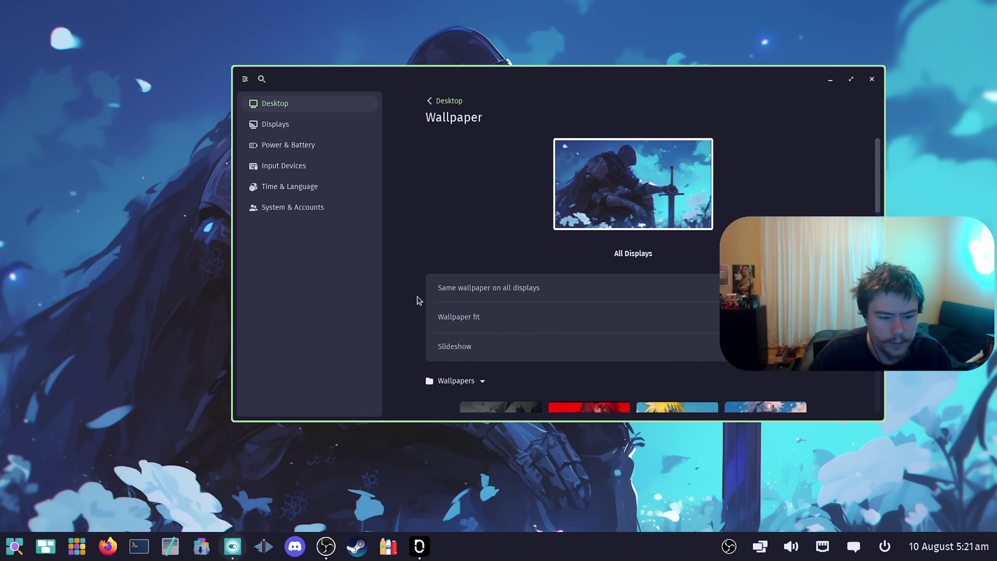
{"action": "scroll", "coordinate": [419, 301], "scroll_direction": "down", "scroll_amount": 3}
{"action": "left_click", "coordinate": [467, 260]}
{"action": "left_click", "coordinate": [471, 247]}
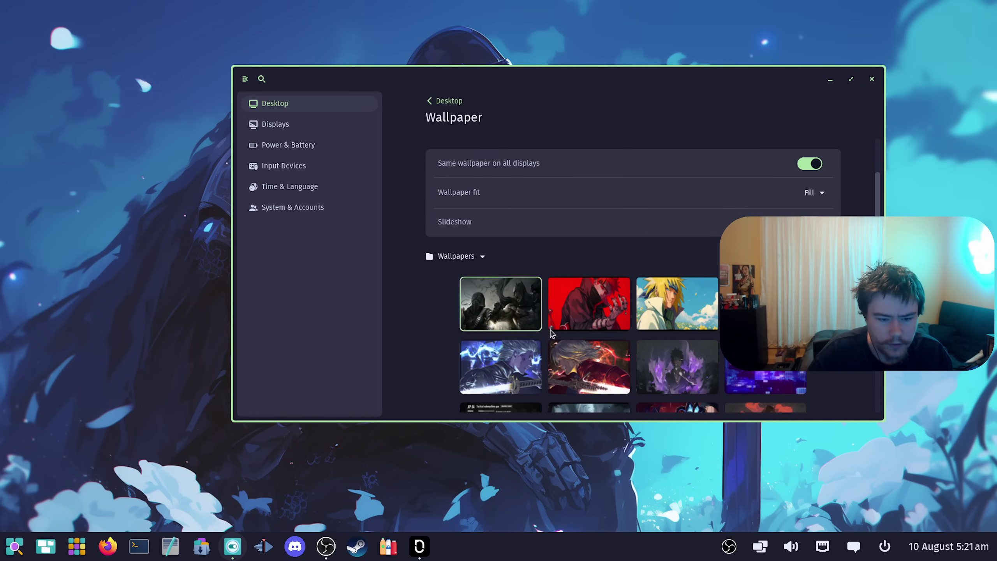
Step: Browse the images in the custom Wallpapers folder
{"action": "scroll", "coordinate": [552, 333], "scroll_direction": "down", "scroll_amount": 10}
{"action": "scroll", "coordinate": [536, 292], "scroll_direction": "up", "scroll_amount": 5}
{"action": "left_click", "coordinate": [537, 292]}
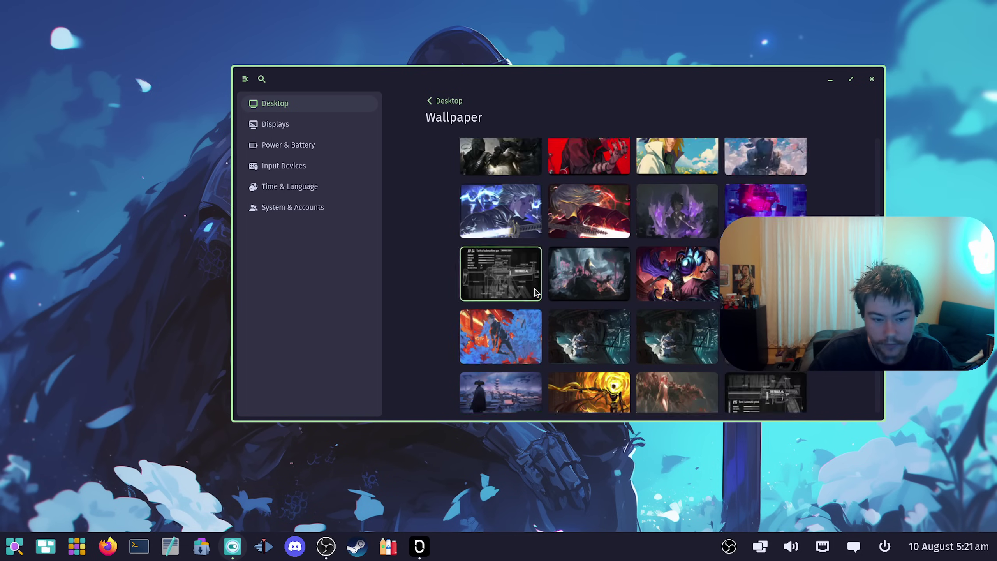
{"action": "scroll", "coordinate": [537, 292], "scroll_direction": "up", "scroll_amount": 4}
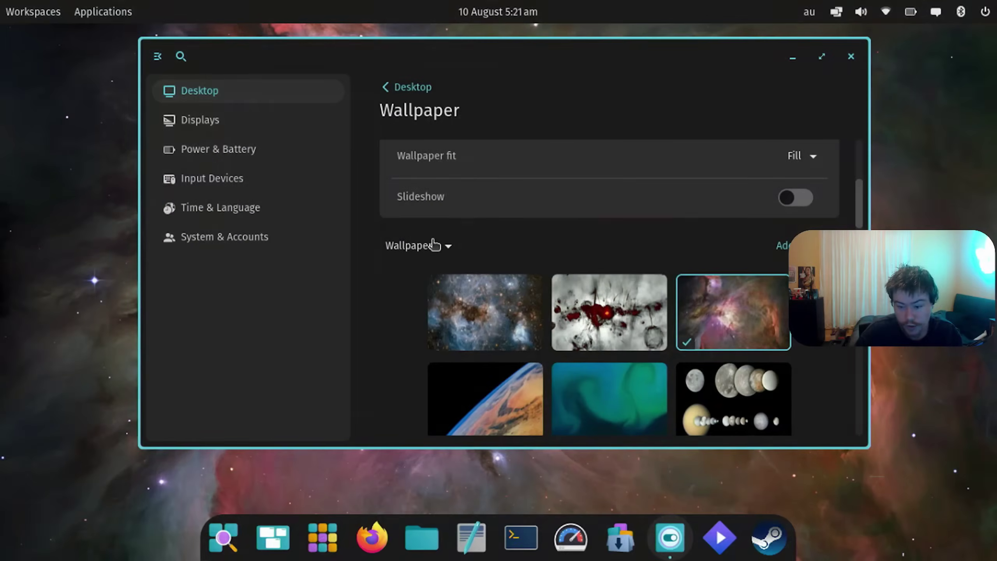
Step: Check the wallpaper fit options in the laptop's Wallpaper settings without changing them
{"action": "scroll", "coordinate": [506, 243], "scroll_direction": "up", "scroll_amount": 3}
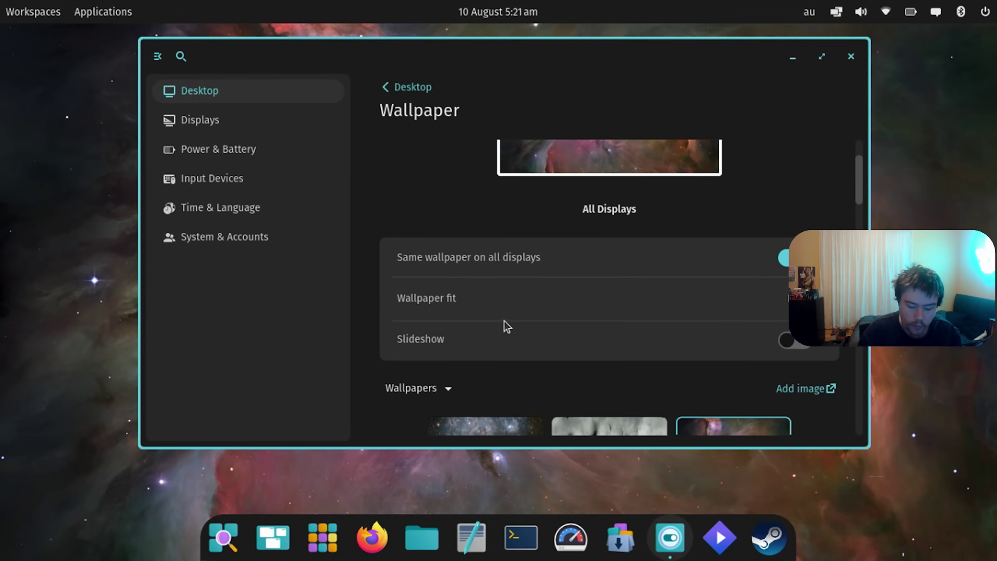
{"action": "left_click", "coordinate": [787, 311]}
{"action": "left_click", "coordinate": [752, 205]}
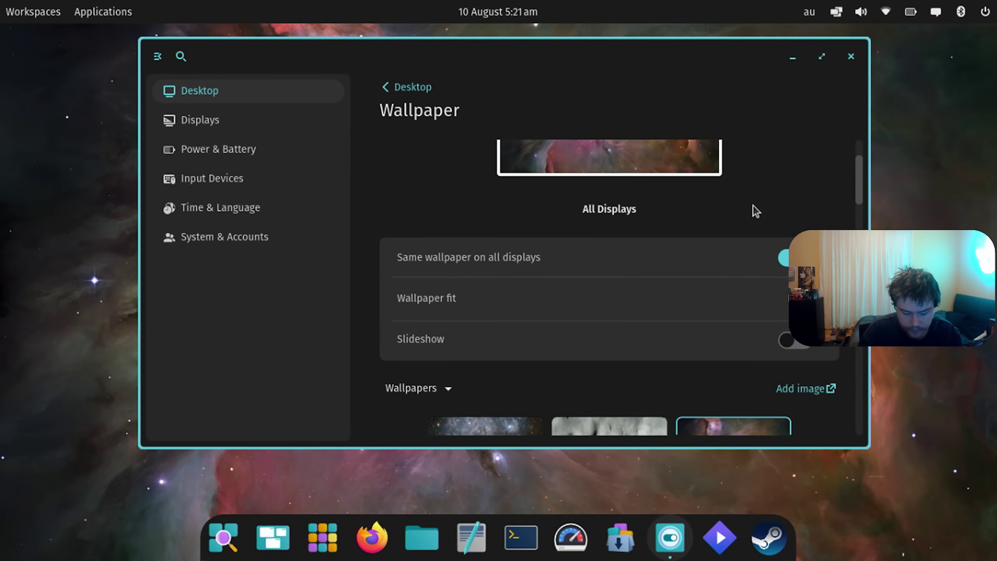
Step: Return to the Desktop settings, open Appearance and look through its color, style and window management options
{"action": "left_click", "coordinate": [414, 90]}
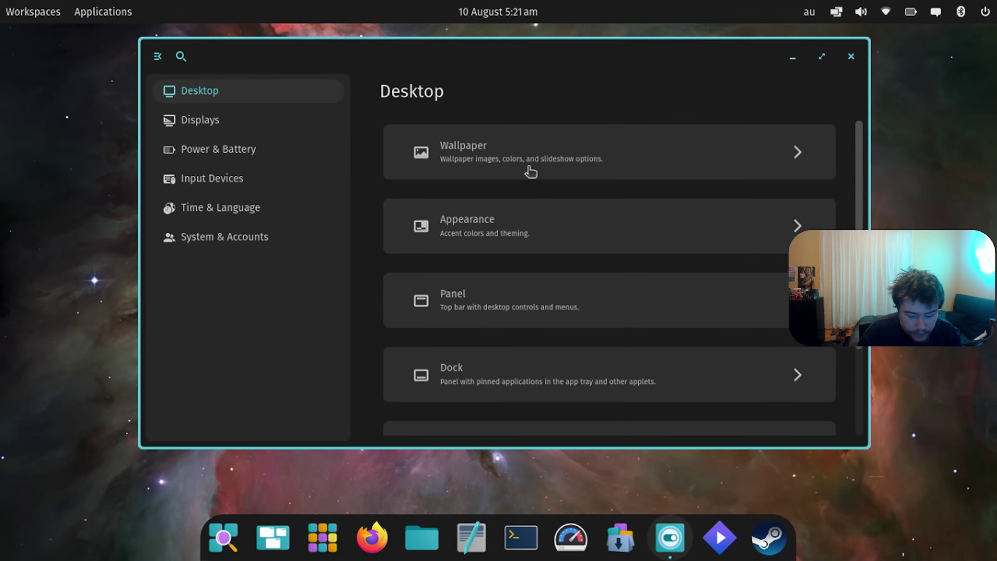
{"action": "left_click", "coordinate": [527, 226]}
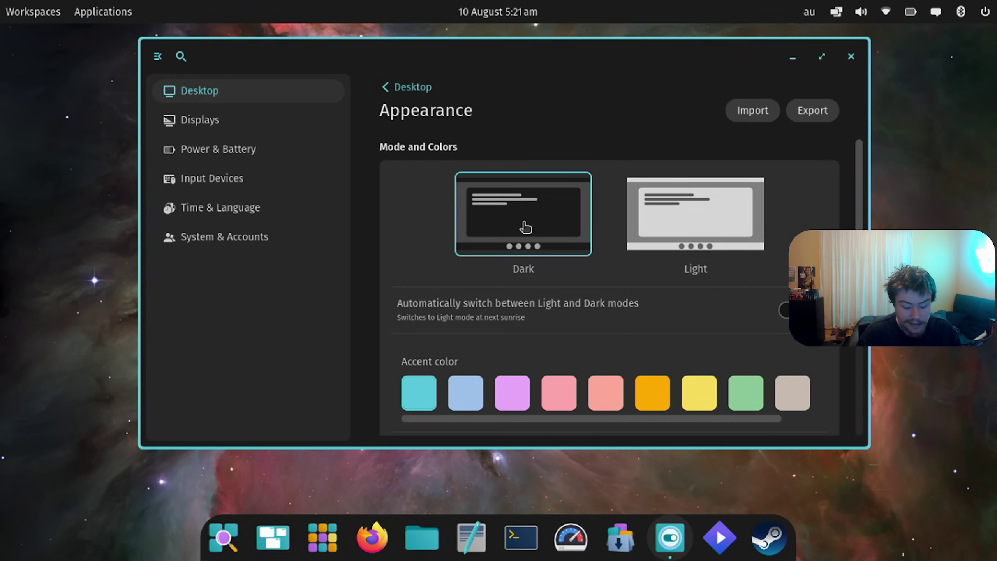
{"action": "scroll", "coordinate": [525, 227], "scroll_direction": "down", "scroll_amount": 10}
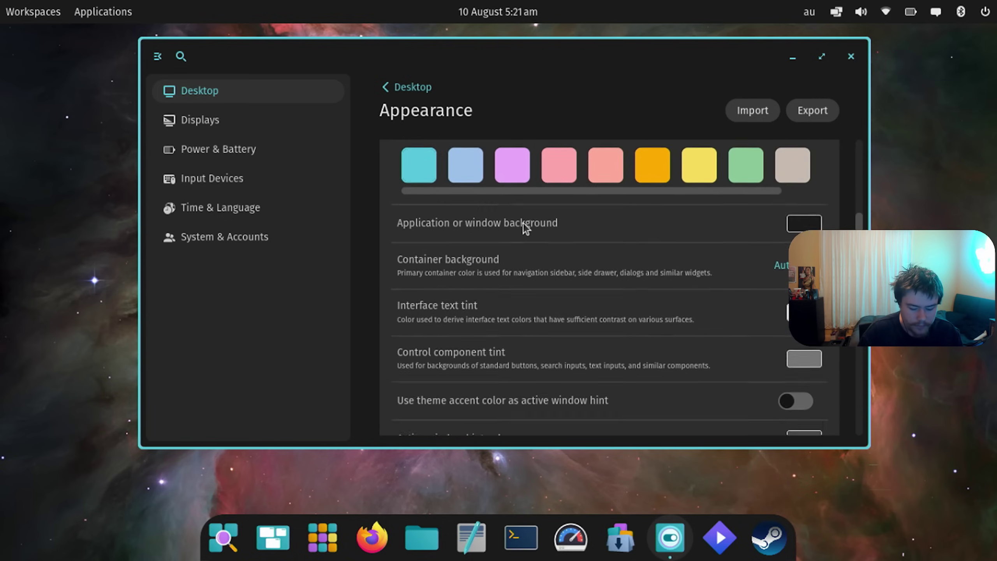
{"action": "scroll", "coordinate": [526, 227], "scroll_direction": "down", "scroll_amount": 5}
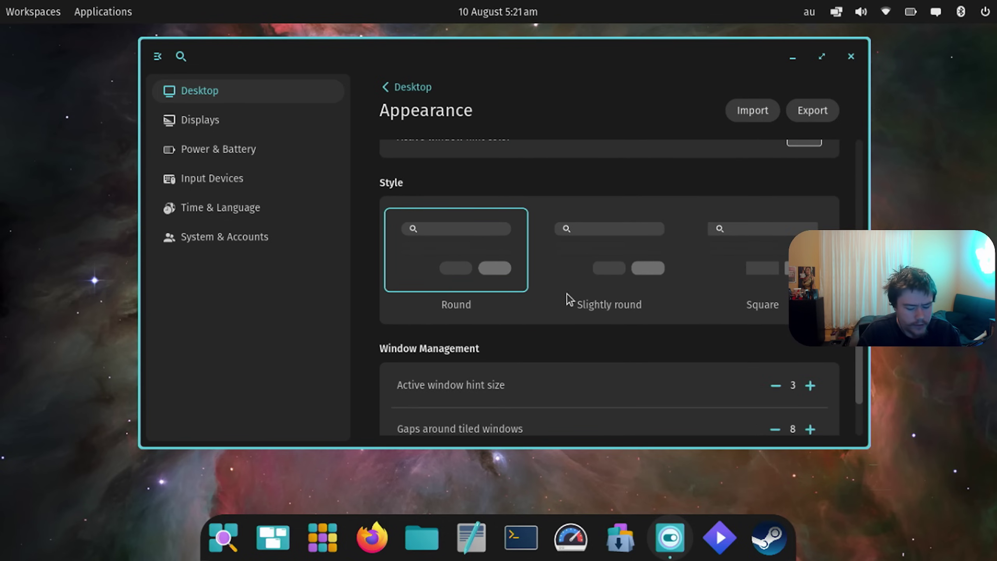
Step: Try the Square and Slightly round interface styles and restore the Round style
{"action": "left_click", "coordinate": [736, 276]}
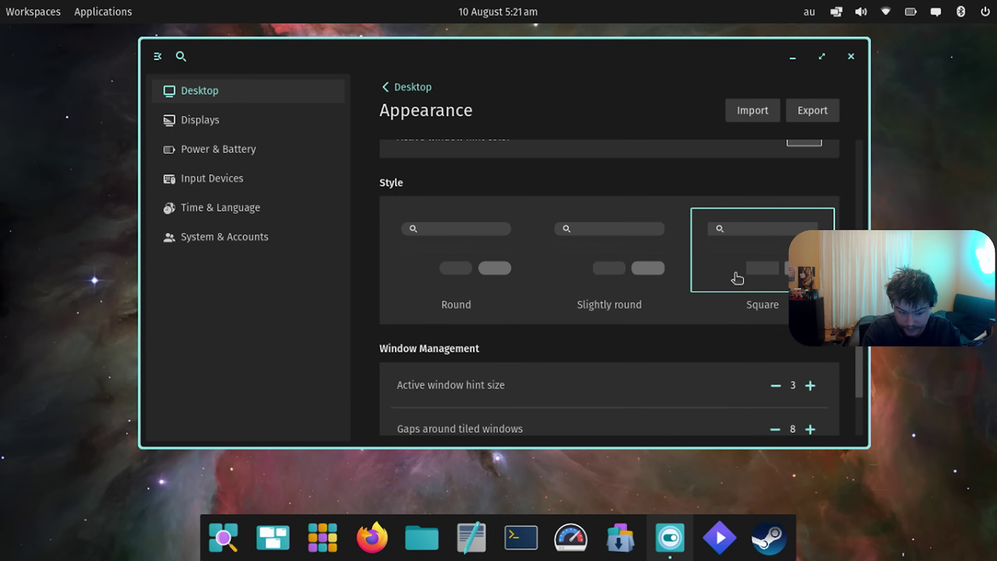
{"action": "left_click", "coordinate": [634, 263]}
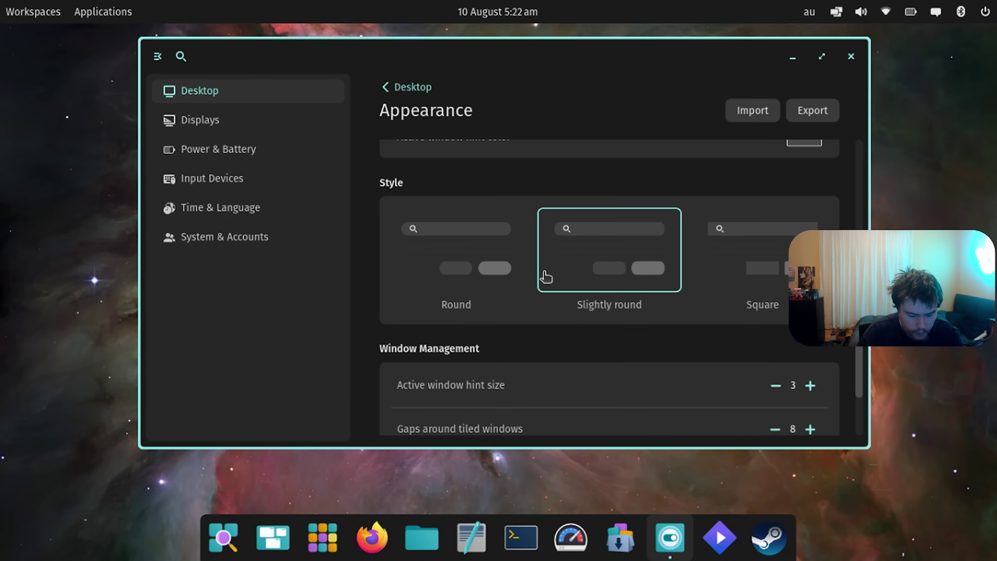
{"action": "left_click", "coordinate": [469, 275]}
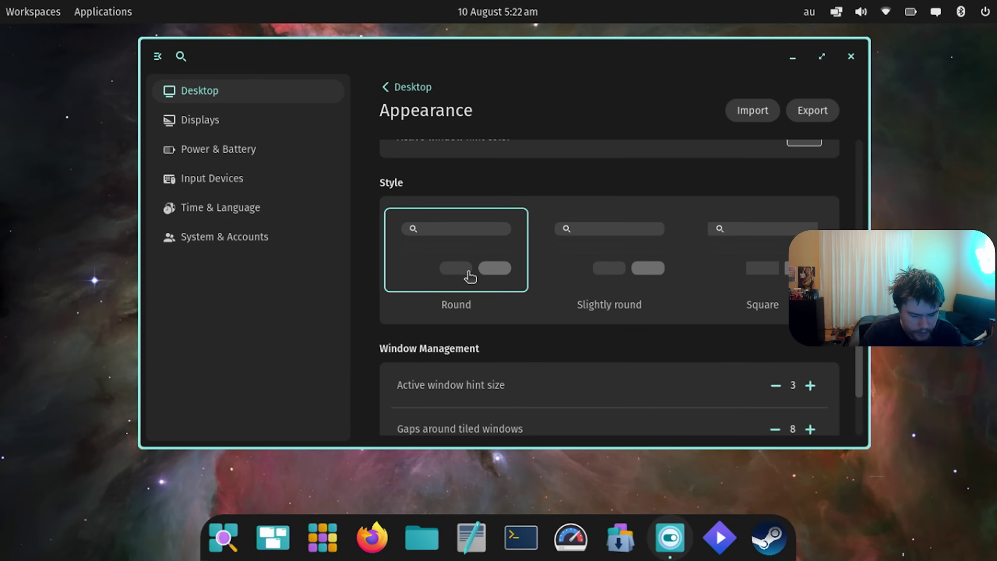
Step: Try the Light mode and switch back to Dark mode
{"action": "scroll", "coordinate": [469, 275], "scroll_direction": "up", "scroll_amount": 5}
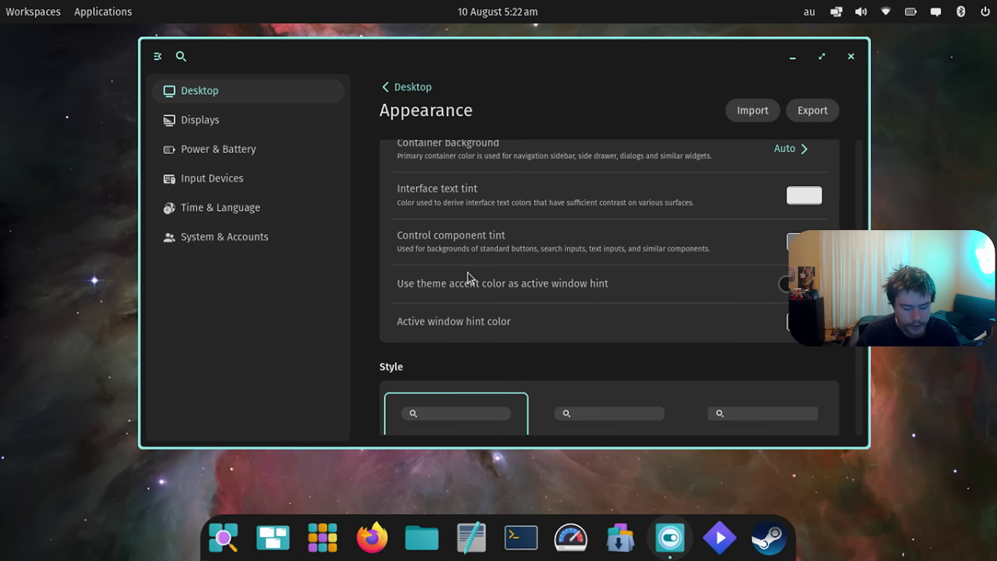
{"action": "scroll", "coordinate": [467, 273], "scroll_direction": "up", "scroll_amount": 7}
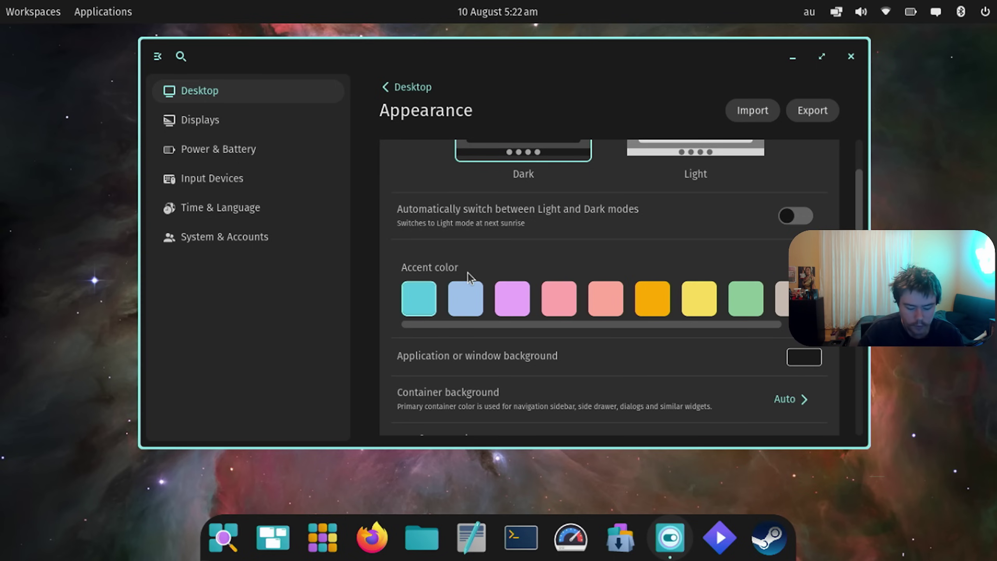
{"action": "scroll", "coordinate": [467, 273], "scroll_direction": "up", "scroll_amount": 3}
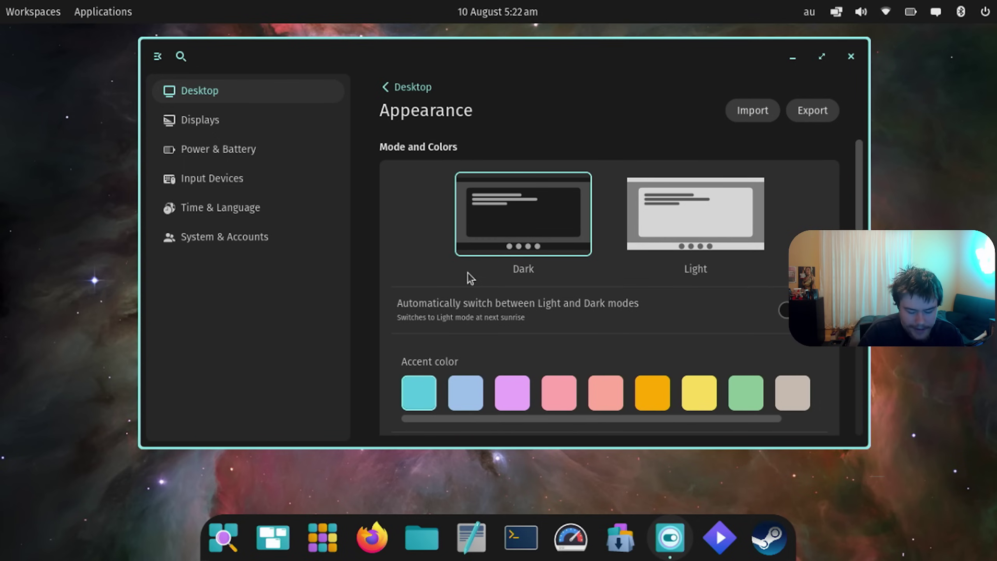
{"action": "left_click", "coordinate": [674, 224]}
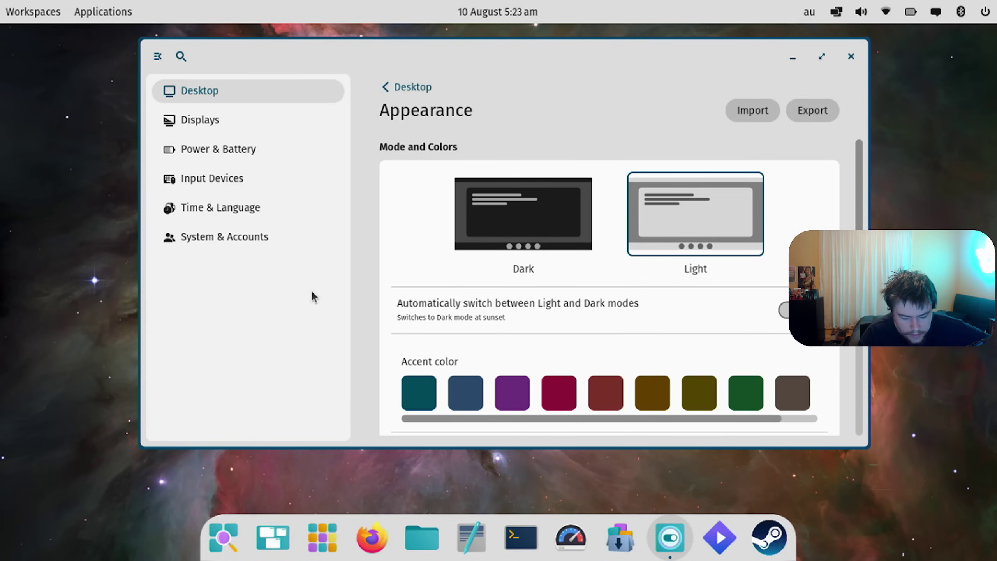
{"action": "left_click", "coordinate": [521, 238]}
Step: Try the light blue and purple accent colors and settle on orange
{"action": "scroll", "coordinate": [422, 249], "scroll_direction": "down", "scroll_amount": 2}
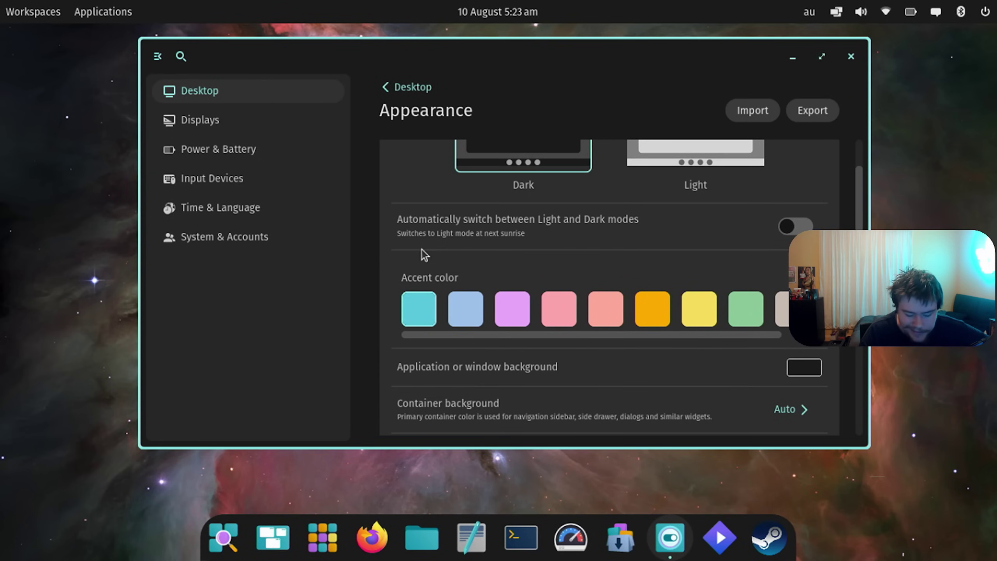
{"action": "left_click_drag", "start_coordinate": [459, 336], "coordinate": [430, 344]}
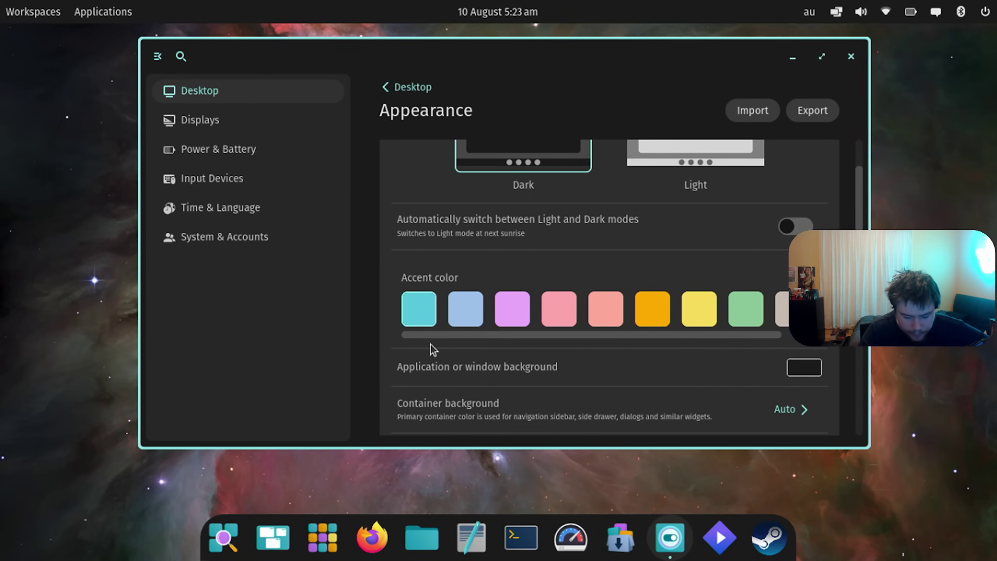
{"action": "left_click", "coordinate": [467, 315]}
{"action": "left_click", "coordinate": [526, 315]}
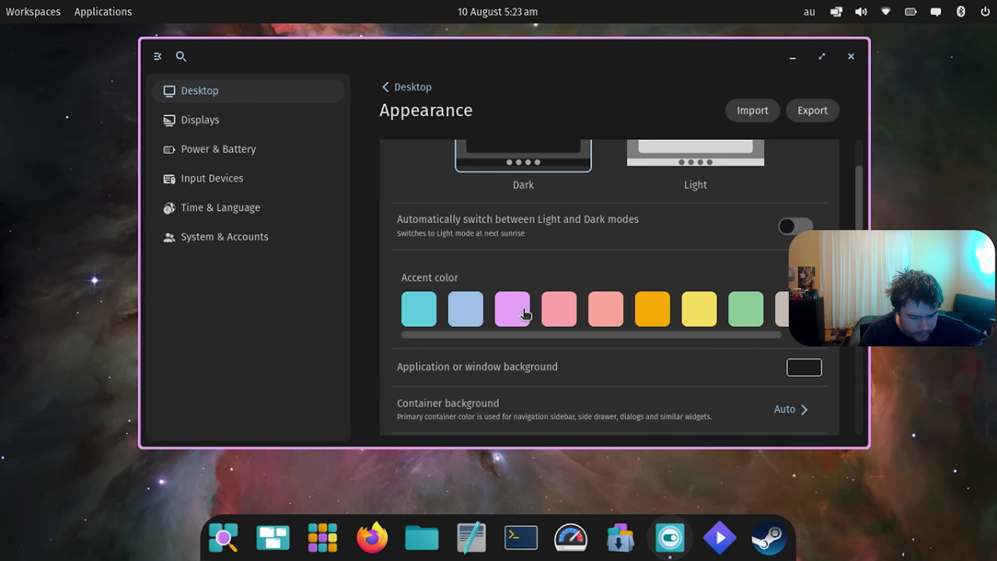
{"action": "left_click", "coordinate": [648, 307]}
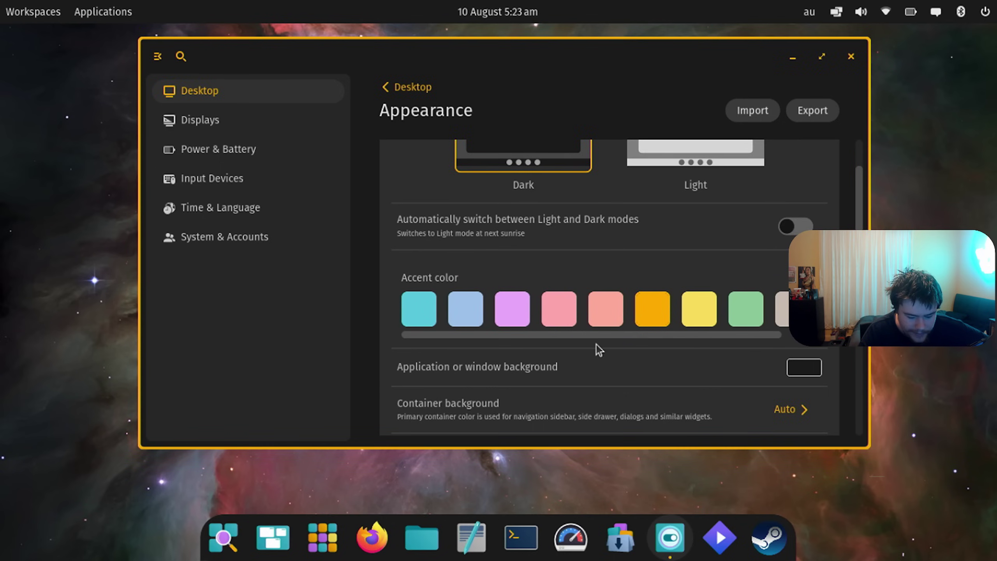
Step: Set a custom accent color of #281400 in the Appearance settings
{"action": "left_click_drag", "start_coordinate": [590, 337], "coordinate": [697, 338]}
{"action": "left_click", "coordinate": [748, 309]}
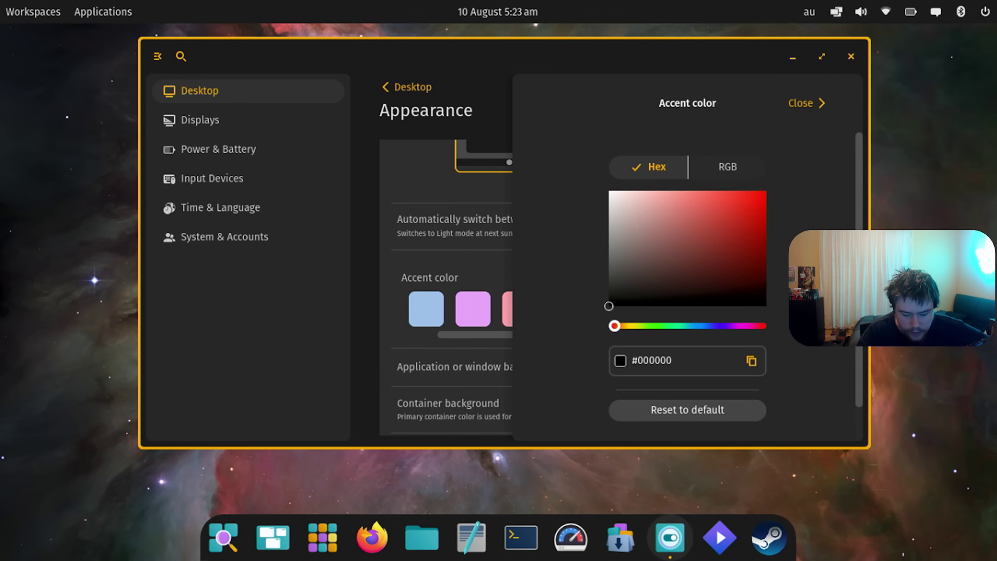
{"action": "left_click_drag", "start_coordinate": [664, 327], "coordinate": [623, 326]}
{"action": "left_click", "coordinate": [766, 288]}
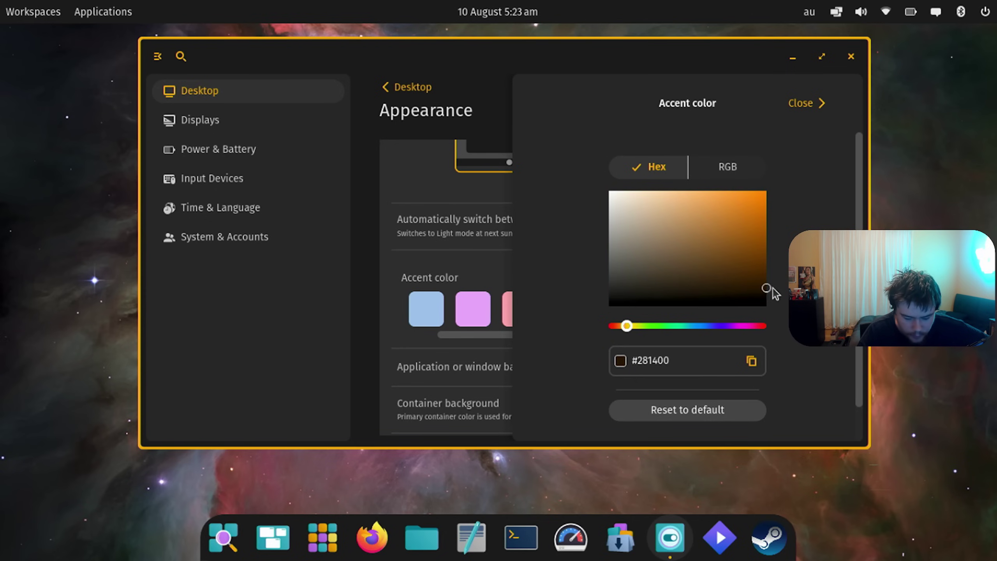
{"action": "left_click", "coordinate": [813, 105]}
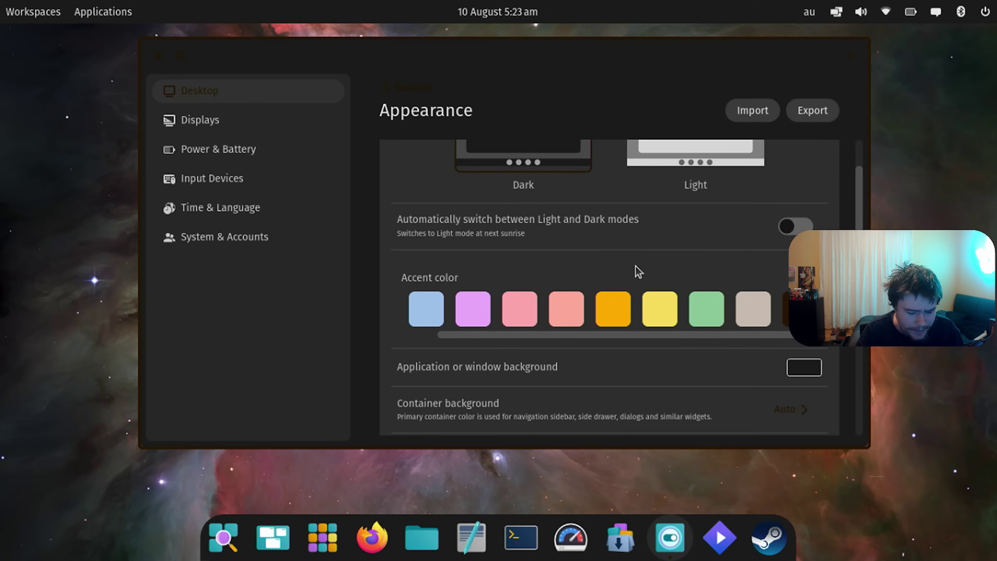
Step: Set the application or window background color to bright blue, #0040FF
{"action": "scroll", "coordinate": [636, 266], "scroll_direction": "down", "scroll_amount": 4}
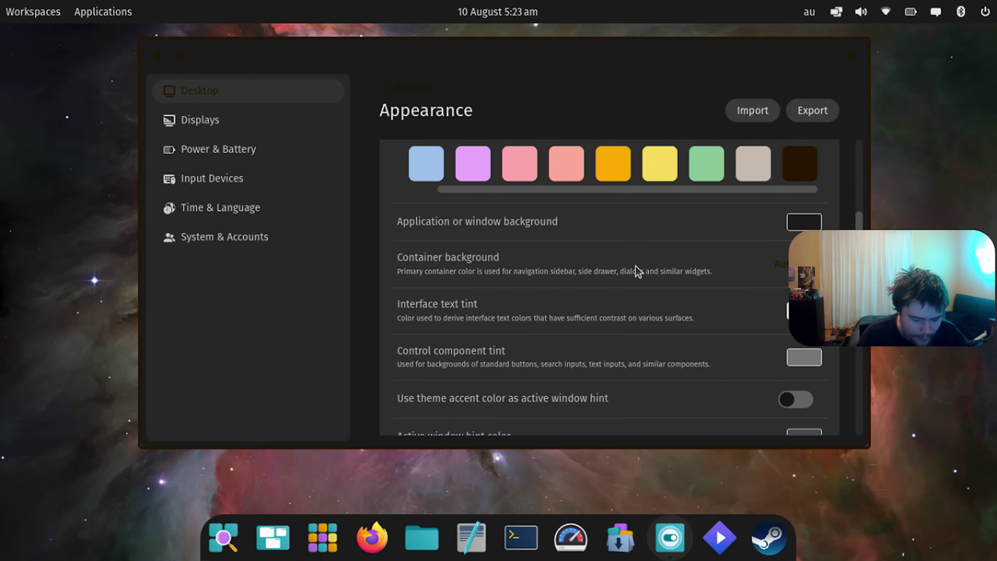
{"action": "scroll", "coordinate": [636, 266], "scroll_direction": "down", "scroll_amount": 1}
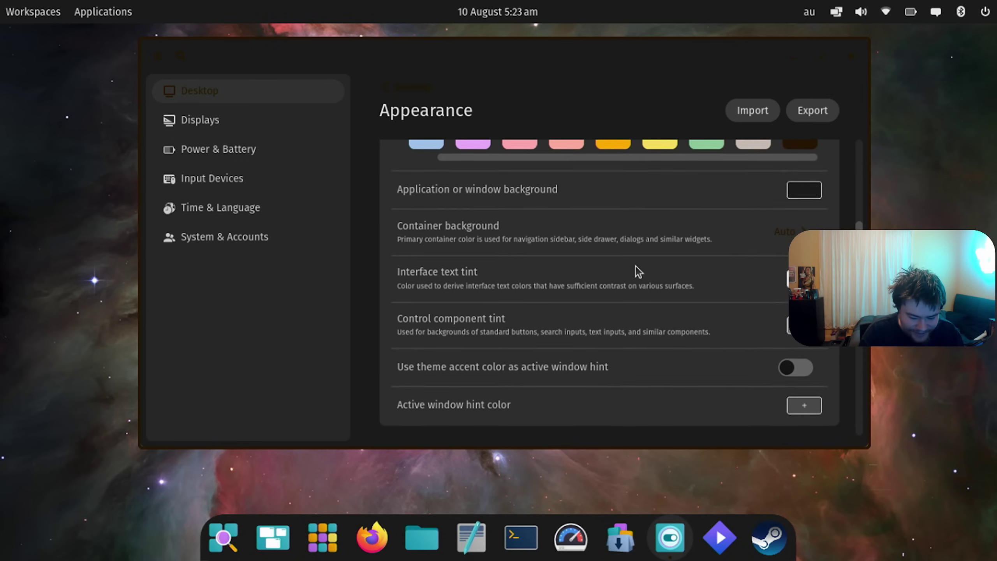
{"action": "left_click", "coordinate": [789, 192]}
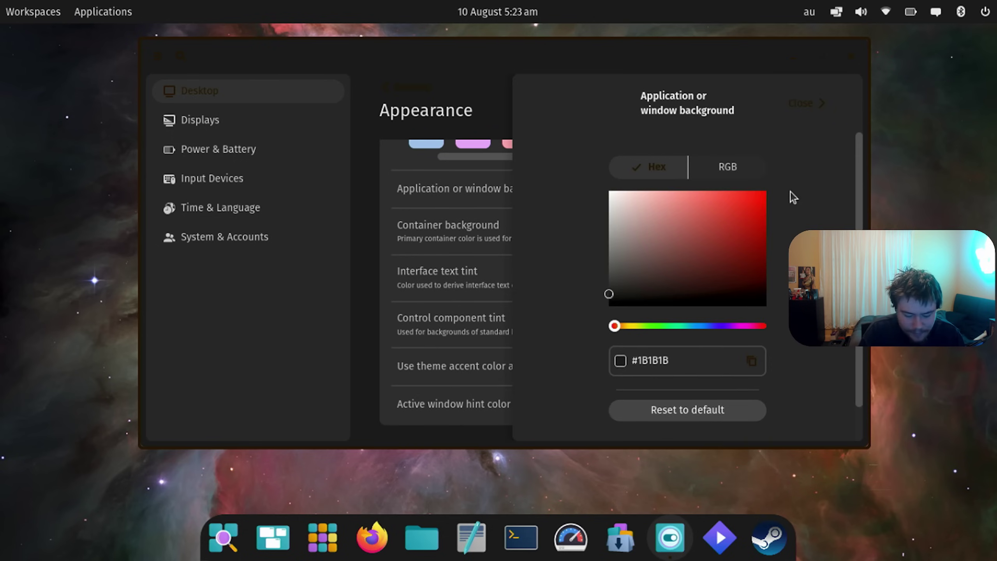
{"action": "left_click_drag", "start_coordinate": [684, 332], "coordinate": [705, 329]}
{"action": "left_click_drag", "start_coordinate": [734, 269], "coordinate": [787, 186]}
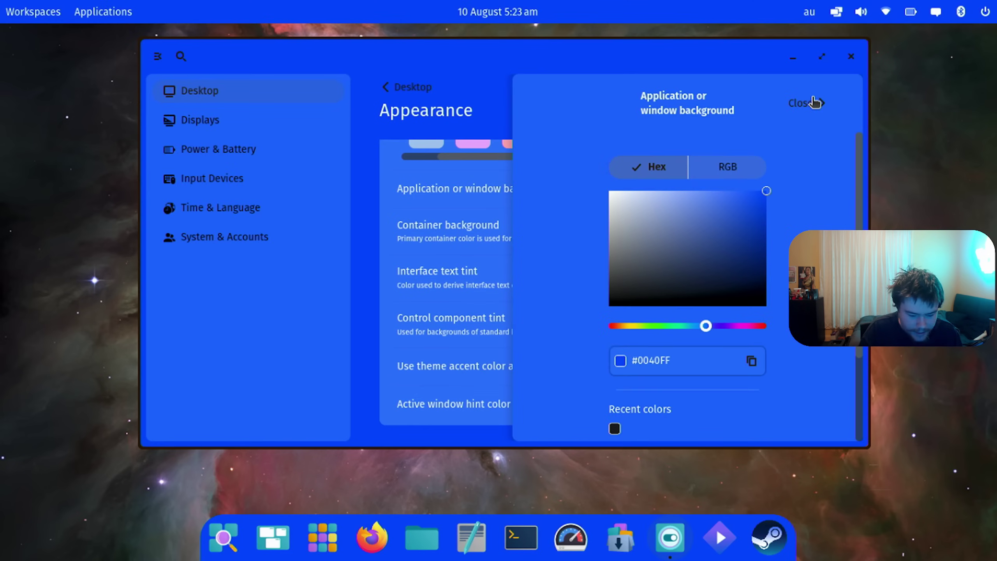
{"action": "left_click", "coordinate": [809, 103]}
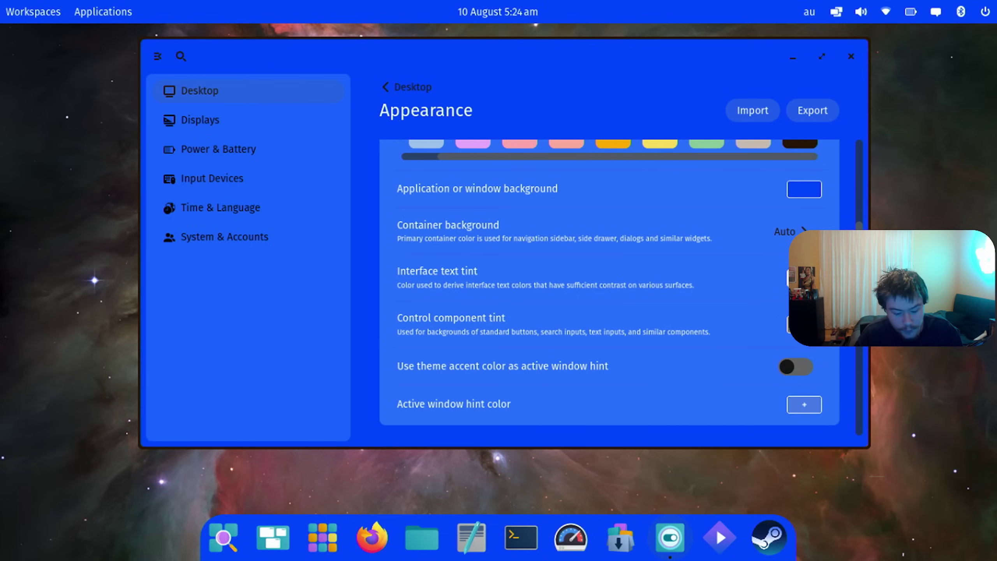
Step: Set the interface text tint to #00FF00 and the control component tint to #FF0000
{"action": "left_click", "coordinate": [804, 278]}
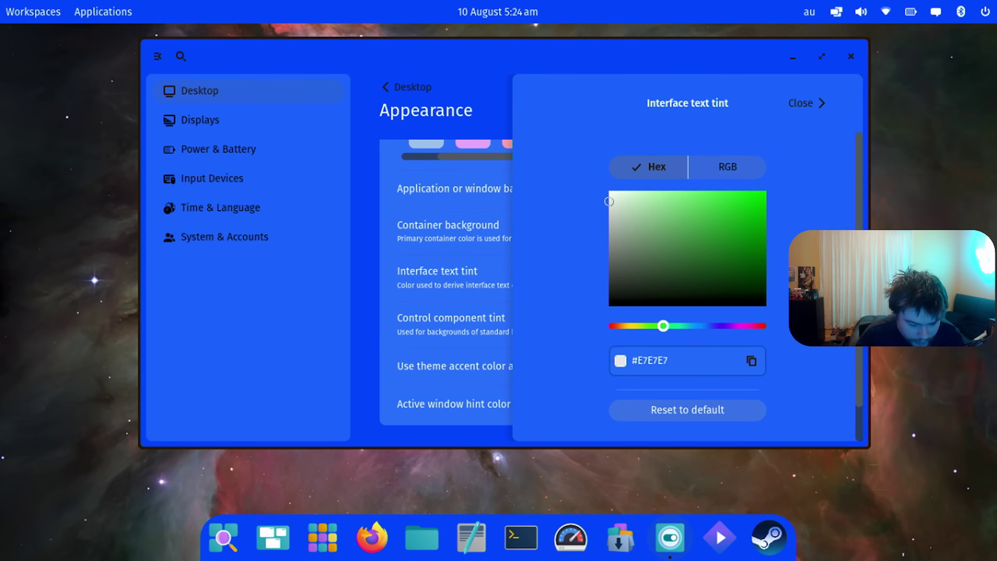
{"action": "left_click_drag", "start_coordinate": [766, 222], "coordinate": [787, 192]}
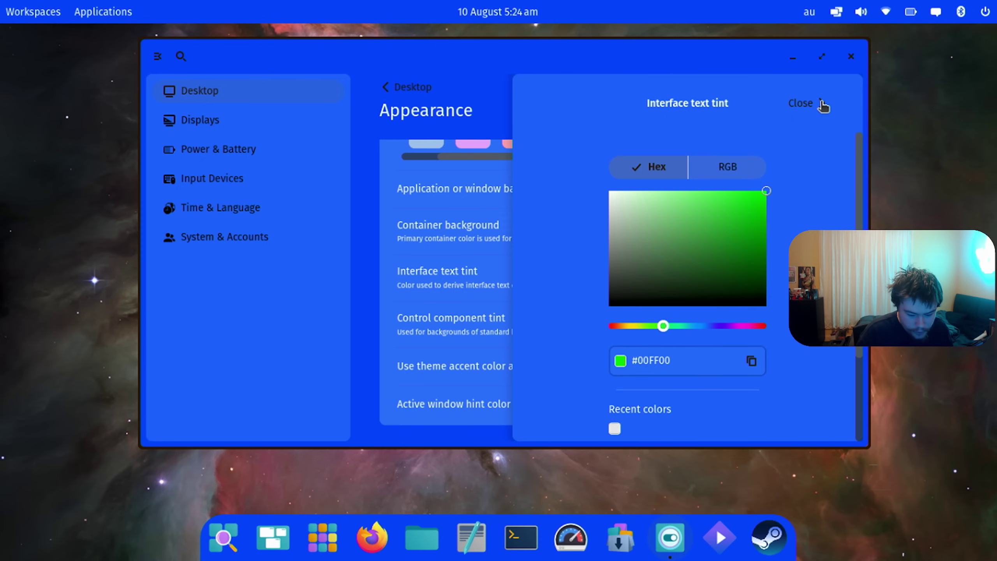
{"action": "left_click", "coordinate": [823, 104]}
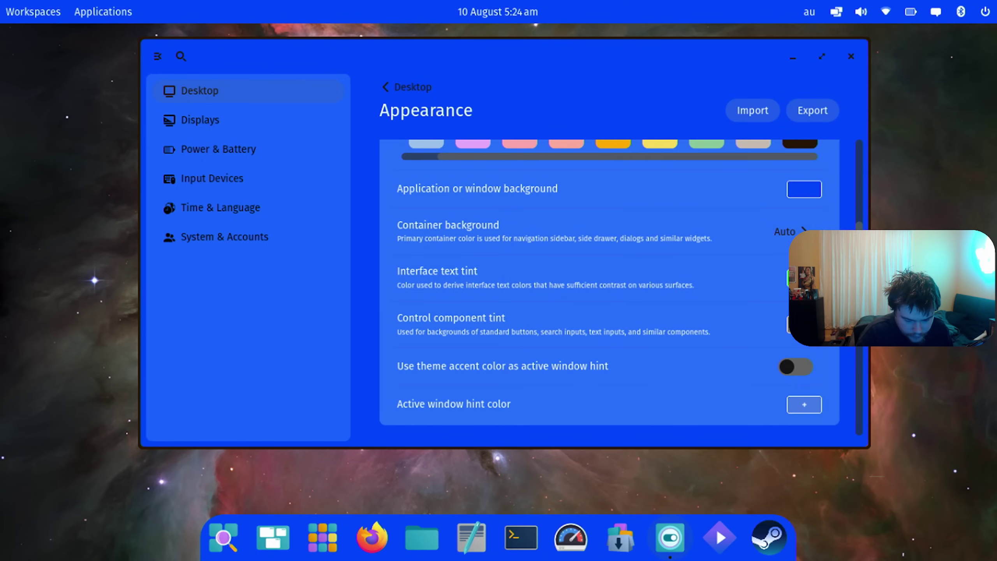
{"action": "left_click", "coordinate": [804, 324]}
{"action": "left_click_drag", "start_coordinate": [745, 267], "coordinate": [770, 178]}
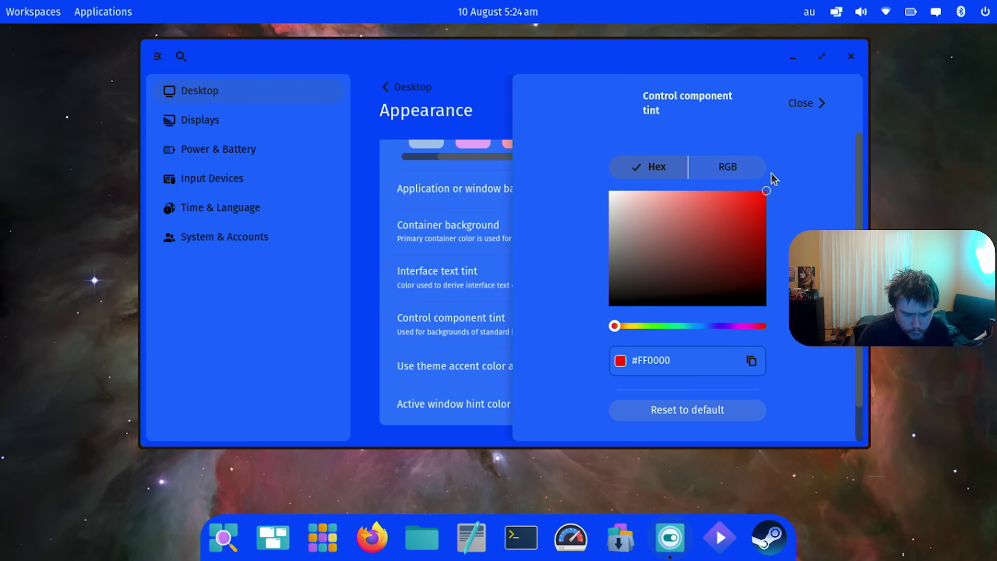
{"action": "left_click", "coordinate": [818, 101]}
Step: Set the active window hint color to orange, #FF6A00
{"action": "scroll", "coordinate": [730, 336], "scroll_direction": "down", "scroll_amount": 3}
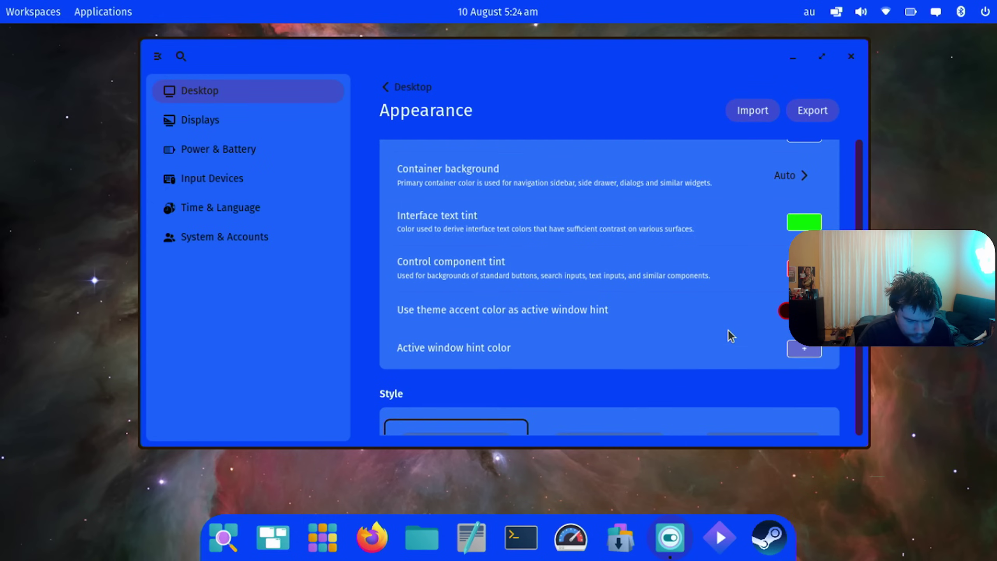
{"action": "left_click", "coordinate": [801, 348]}
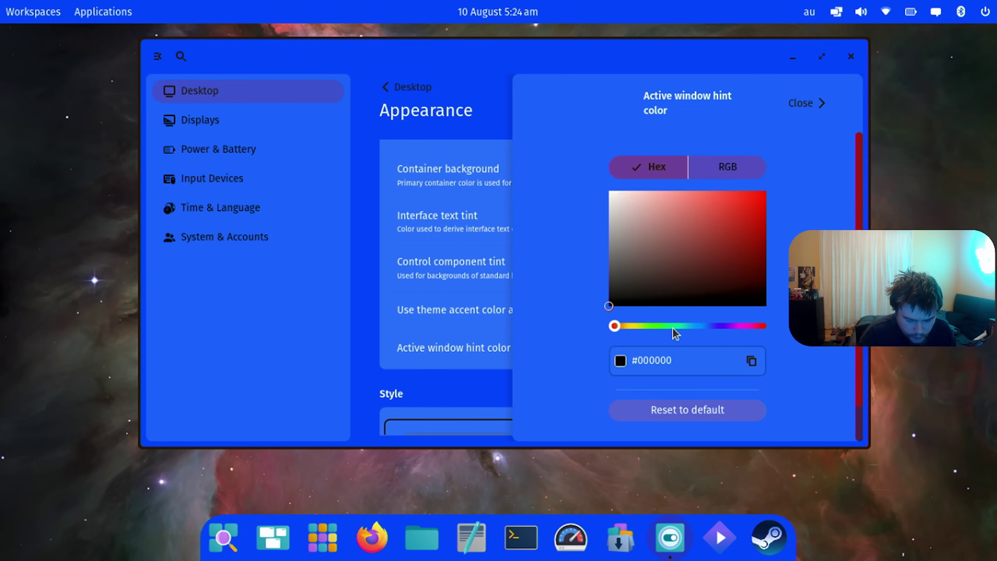
{"action": "left_click_drag", "start_coordinate": [672, 325], "coordinate": [625, 326]}
{"action": "left_click_drag", "start_coordinate": [701, 270], "coordinate": [795, 158]}
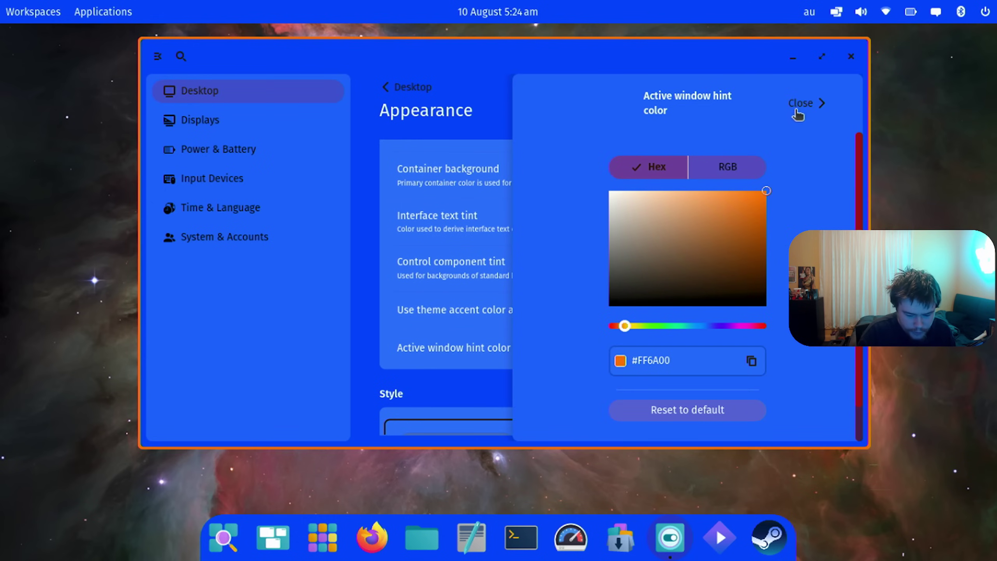
{"action": "left_click", "coordinate": [798, 114]}
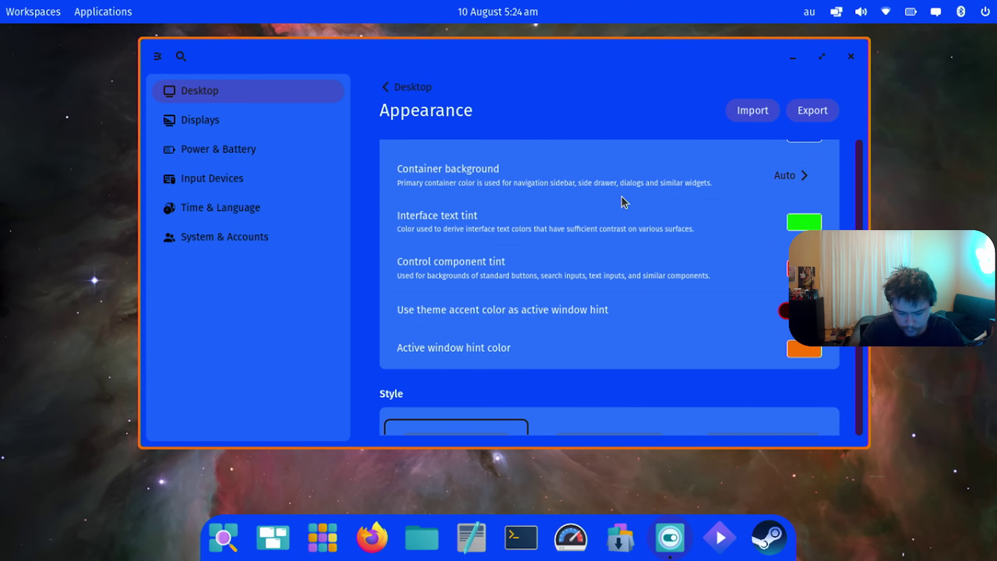
Step: Check the window tiling applet's options and tile the current workspace so the settings window fills it
{"action": "scroll", "coordinate": [627, 262], "scroll_direction": "down", "scroll_amount": 10}
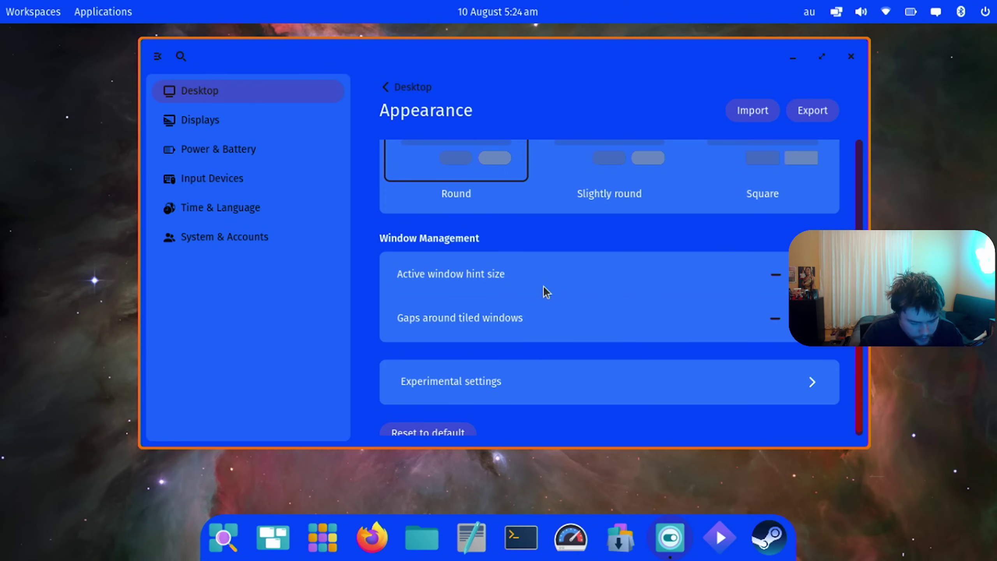
{"action": "left_click", "coordinate": [837, 12]}
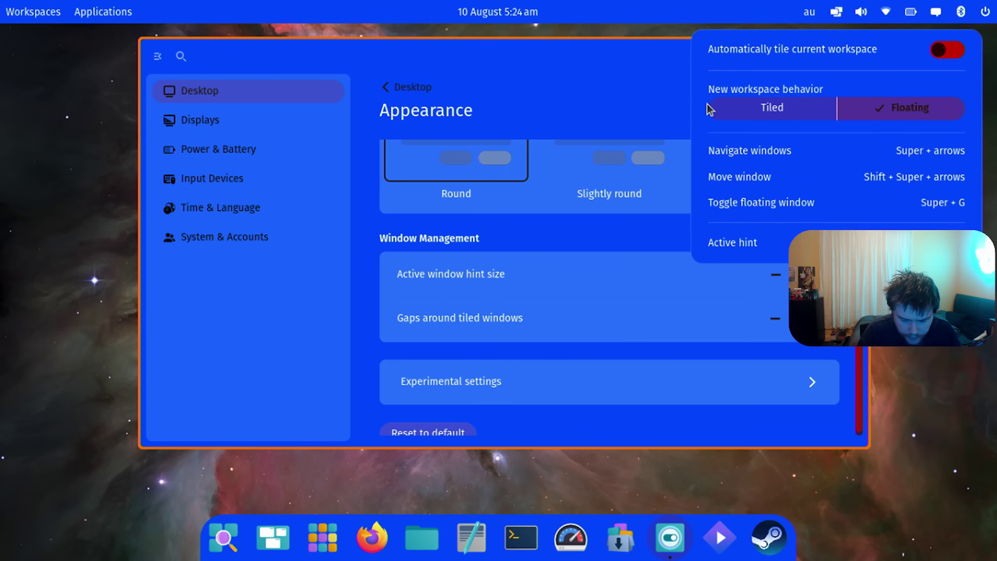
{"action": "left_click", "coordinate": [652, 105]}
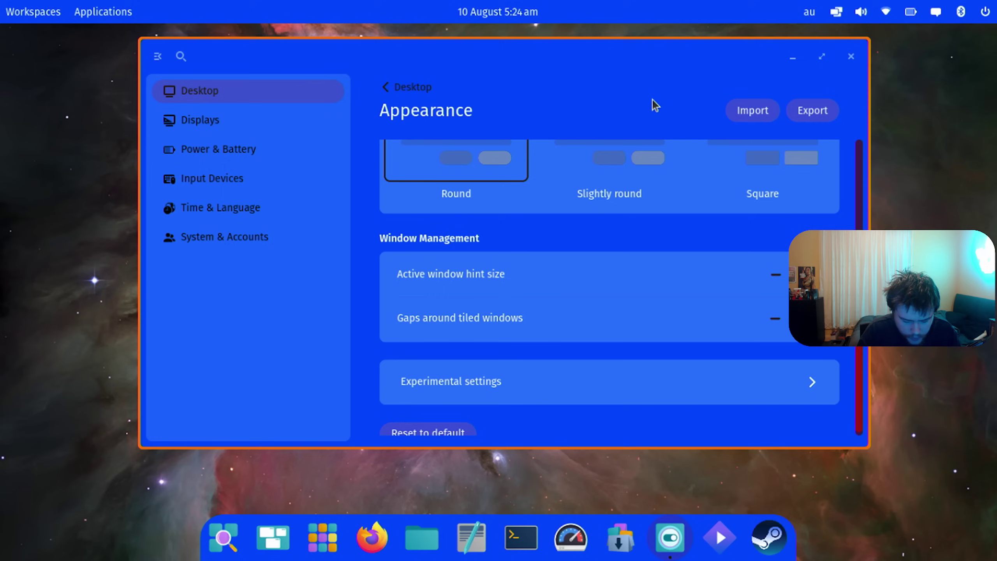
{"action": "left_click", "coordinate": [836, 12]}
{"action": "left_click", "coordinate": [638, 125]}
{"action": "key", "text": "super+y"}
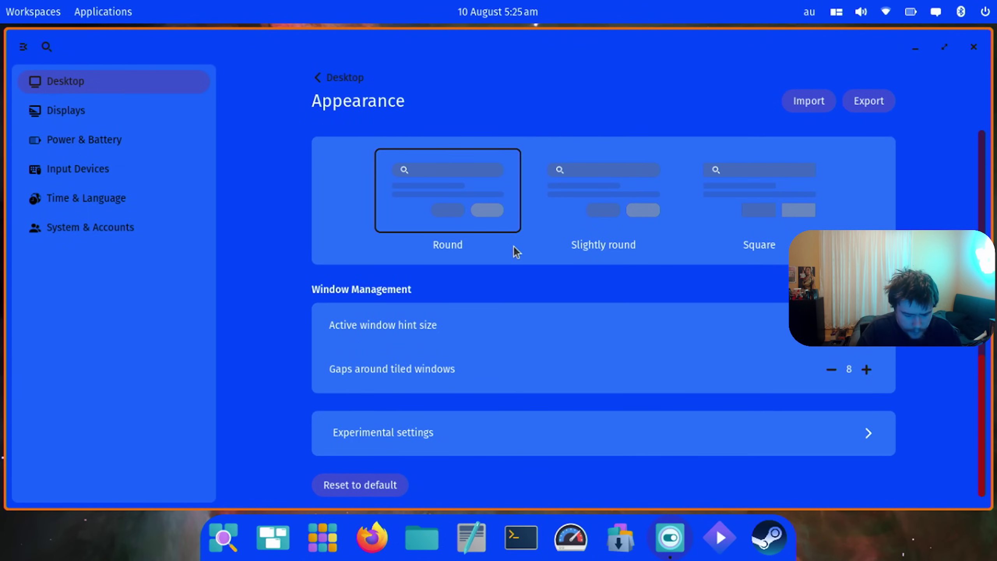
Step: Try a gap size of 15 around tiled windows
{"action": "left_click", "coordinate": [866, 369]}
{"action": "left_click", "coordinate": [866, 369]}
{"action": "left_click", "coordinate": [867, 369]}
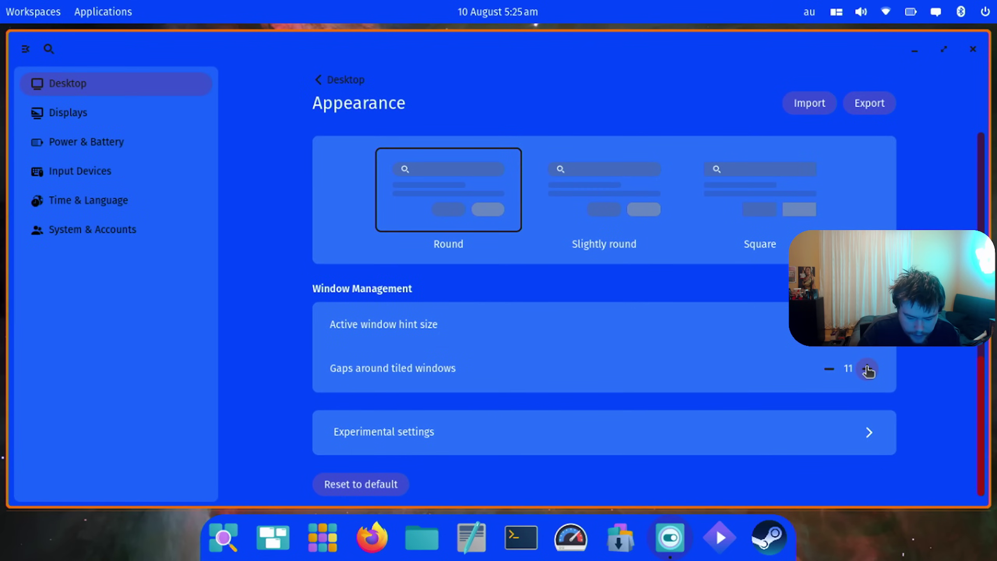
{"action": "left_click", "coordinate": [867, 369]}
{"action": "left_click", "coordinate": [867, 369]}
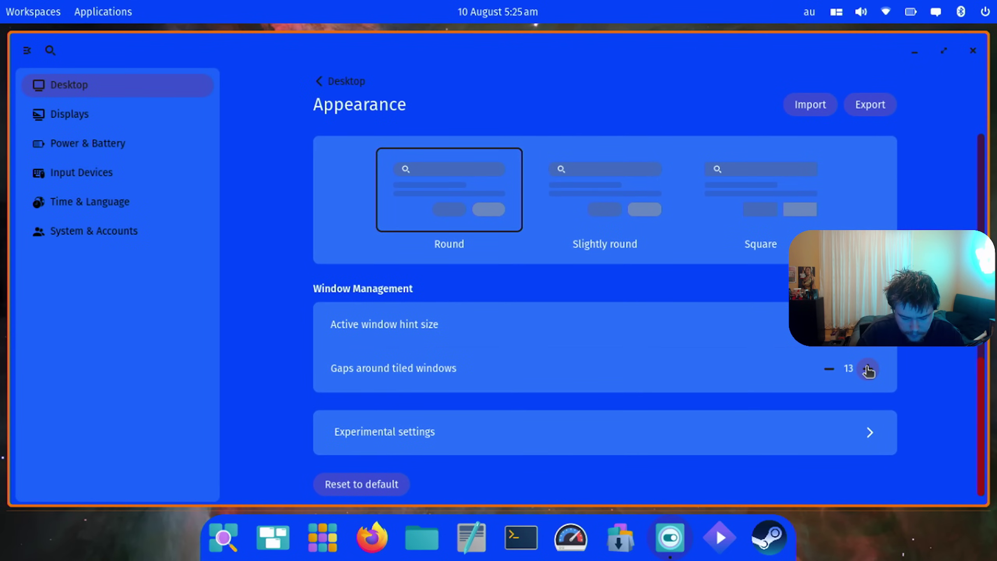
{"action": "left_click", "coordinate": [866, 370]}
{"action": "left_click", "coordinate": [867, 370]}
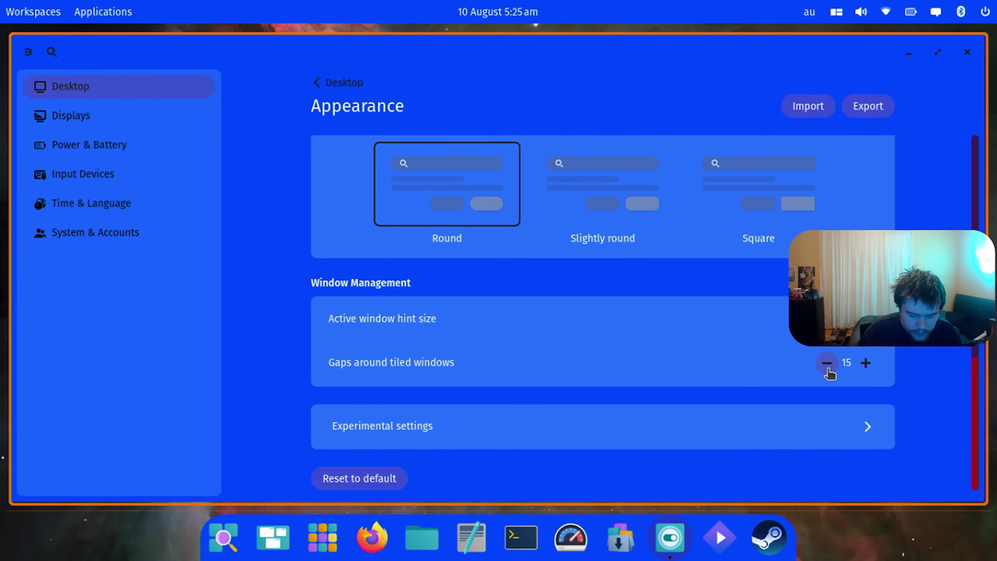
Step: Reduce the gaps around tiled windows to 3
{"action": "left_click", "coordinate": [827, 369]}
{"action": "left_click", "coordinate": [828, 369]}
{"action": "left_click", "coordinate": [827, 369]}
{"action": "left_click", "coordinate": [828, 369]}
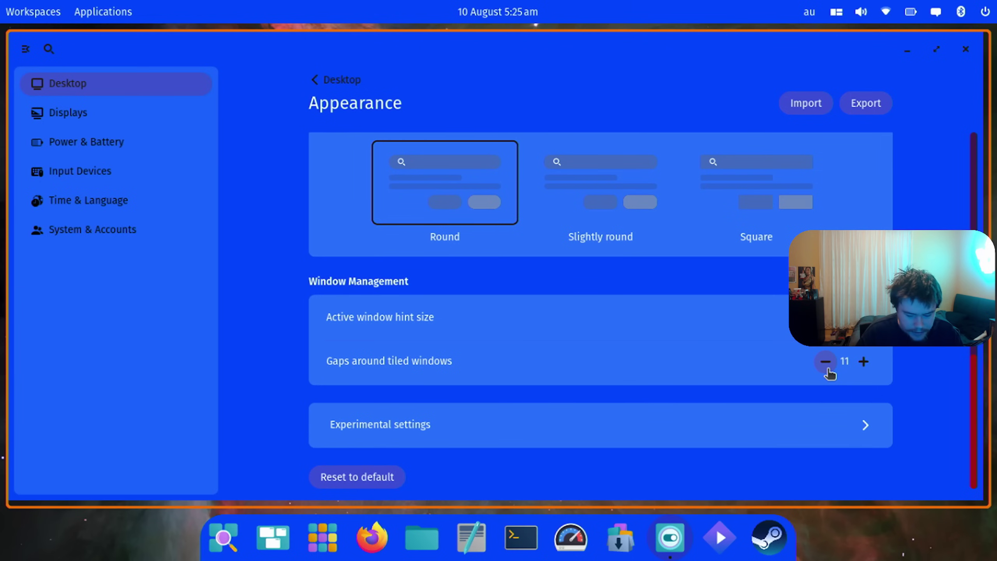
{"action": "left_click", "coordinate": [828, 369]}
{"action": "left_click", "coordinate": [827, 369]}
{"action": "left_click", "coordinate": [828, 369]}
{"action": "left_click", "coordinate": [828, 369]}
{"action": "left_click", "coordinate": [828, 369]}
{"action": "left_click", "coordinate": [828, 369]}
{"action": "left_click", "coordinate": [828, 369]}
{"action": "left_click", "coordinate": [828, 369]}
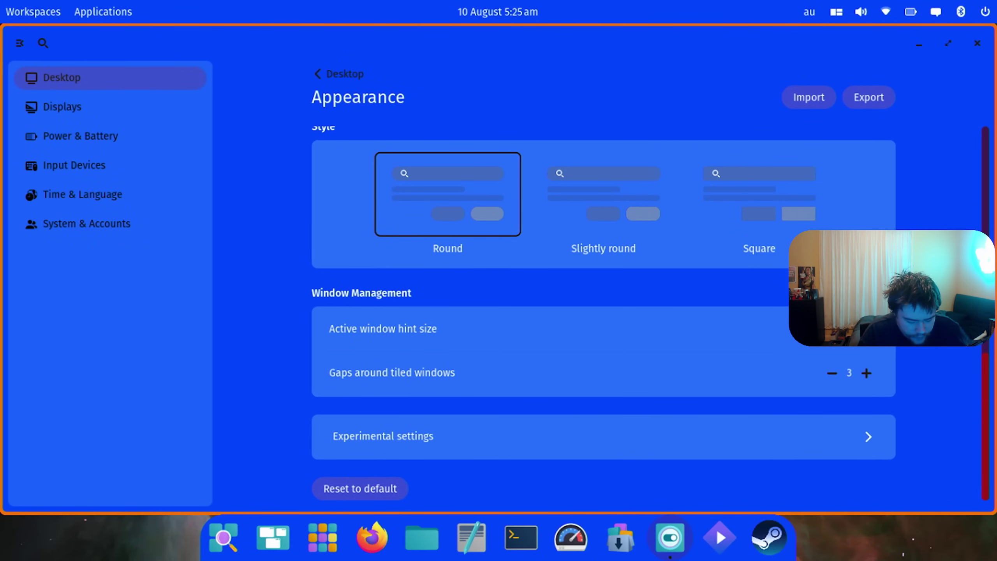
Step: Return the settings window to floating and increase the active window hint size to 23
{"action": "key", "text": "super+g"}
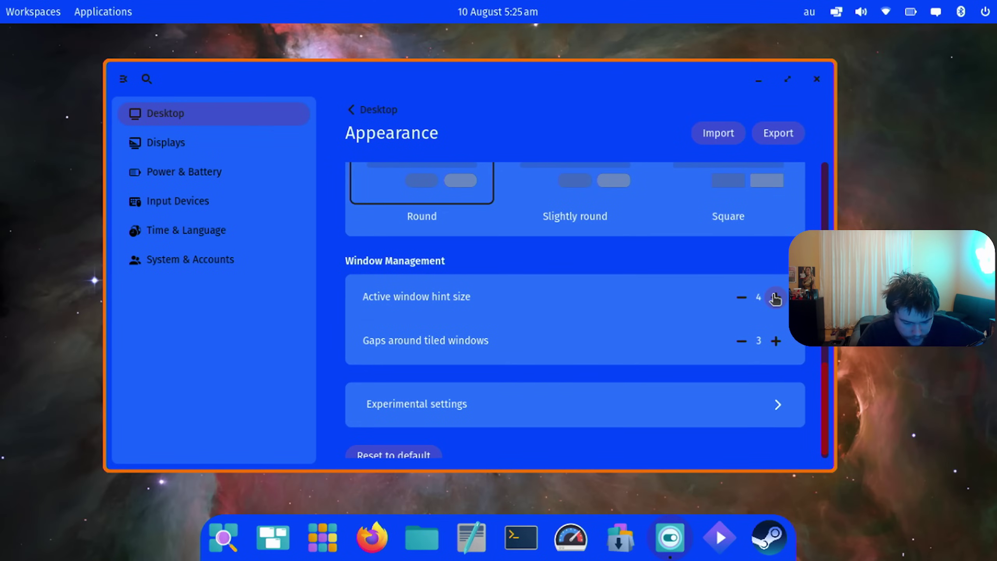
{"action": "left_click", "coordinate": [775, 297]}
{"action": "left_click", "coordinate": [776, 297]}
{"action": "left_click", "coordinate": [775, 297]}
{"action": "left_click", "coordinate": [775, 297]}
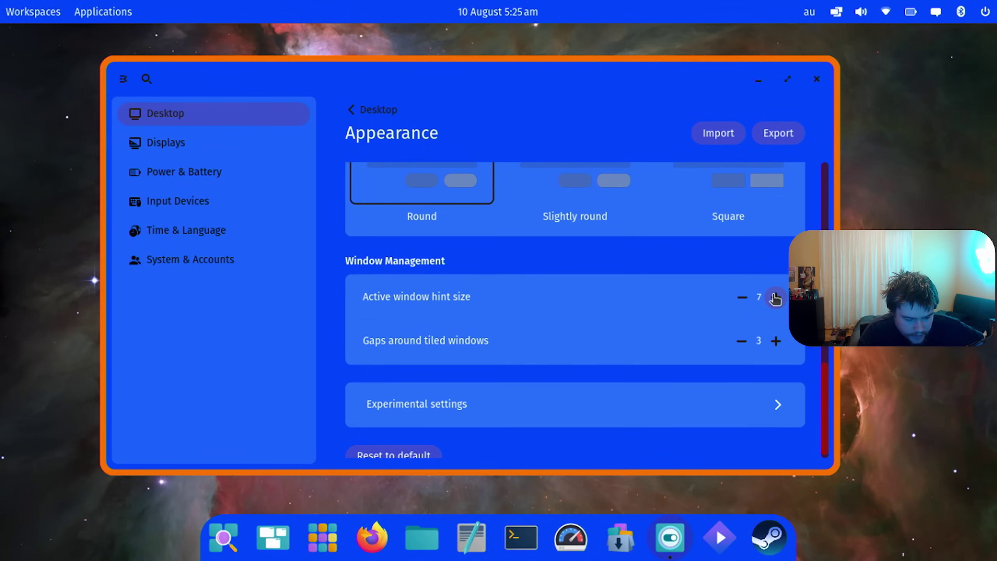
{"action": "left_click", "coordinate": [776, 297]}
{"action": "left_click", "coordinate": [776, 297]}
{"action": "left_click", "coordinate": [775, 297]}
{"action": "left_click", "coordinate": [776, 297]}
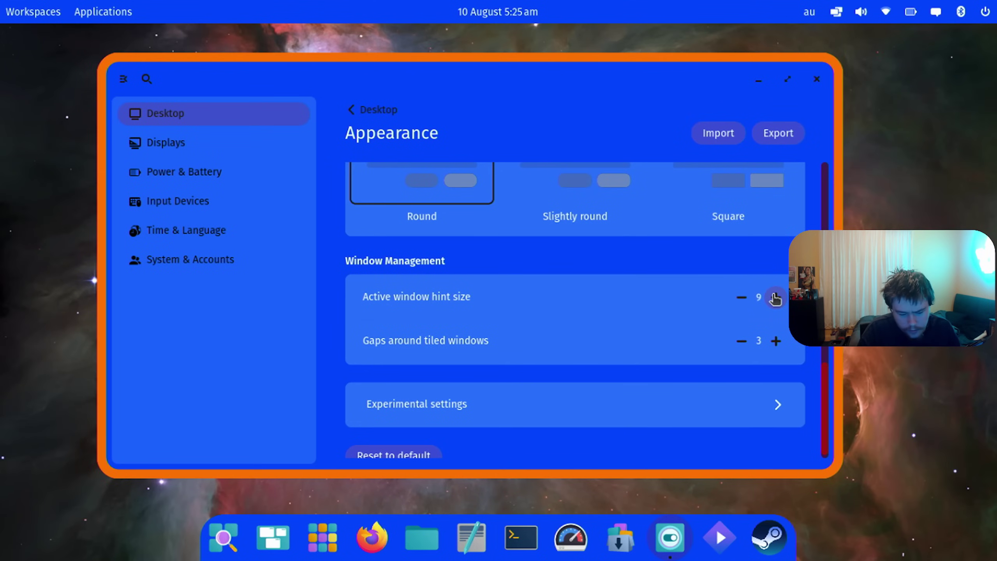
{"action": "left_click", "coordinate": [775, 297]}
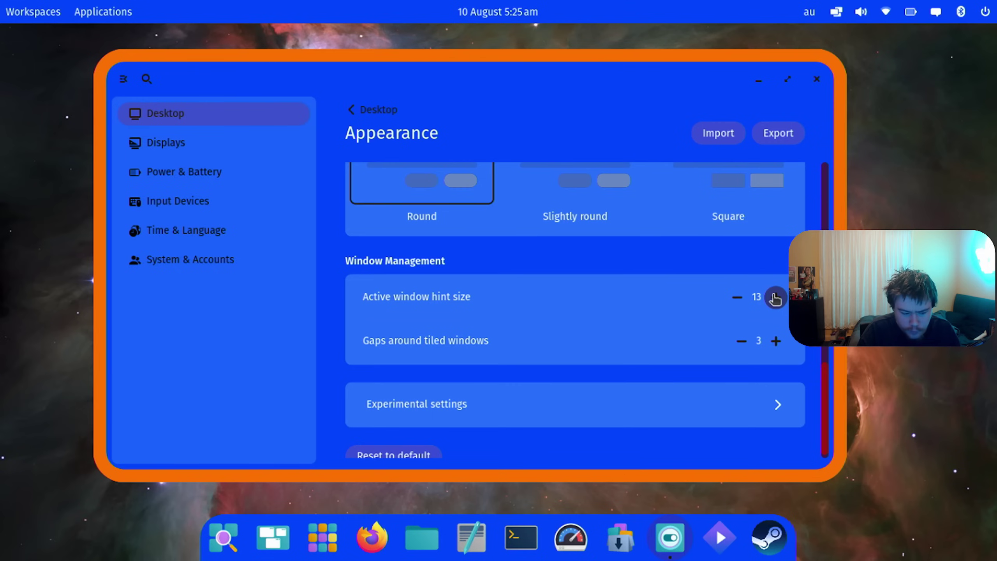
{"action": "left_click", "coordinate": [776, 297]}
{"action": "left_click", "coordinate": [776, 297]}
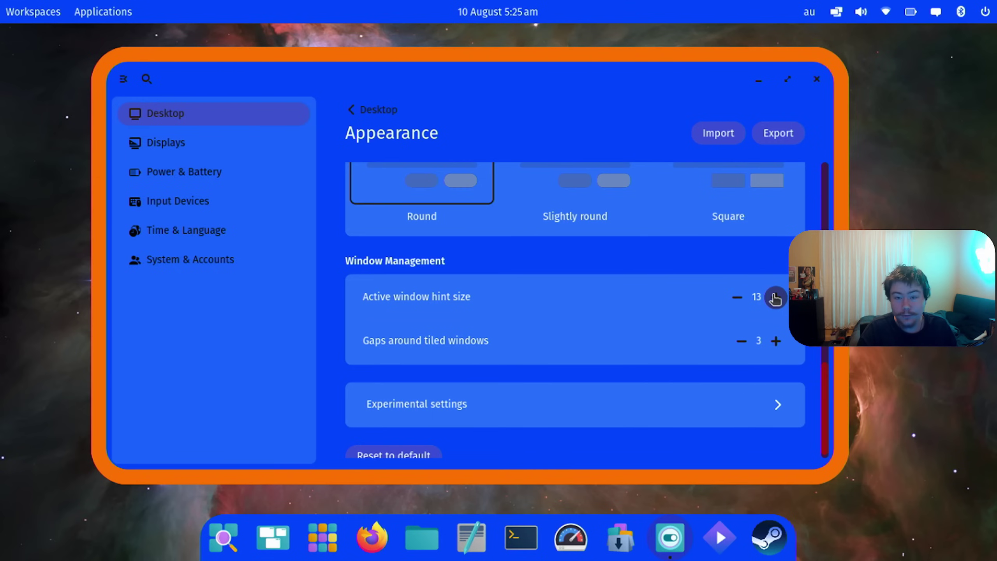
{"action": "left_click", "coordinate": [775, 297]}
{"action": "left_click", "coordinate": [776, 297]}
{"action": "left_click", "coordinate": [776, 298]}
{"action": "left_click", "coordinate": [776, 297]}
{"action": "left_click", "coordinate": [776, 297]}
{"action": "left_click", "coordinate": [776, 297]}
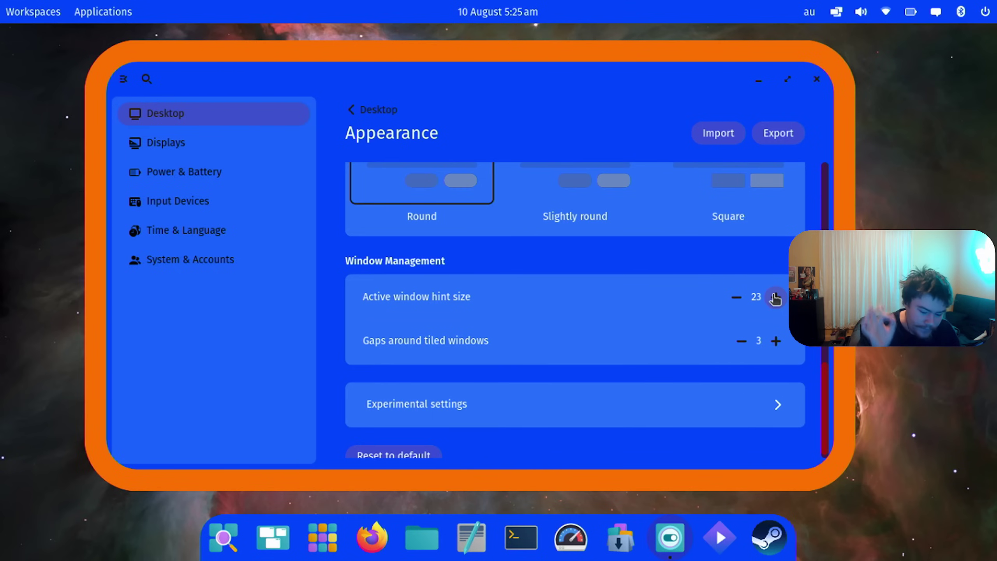
{"action": "left_click", "coordinate": [447, 415]}
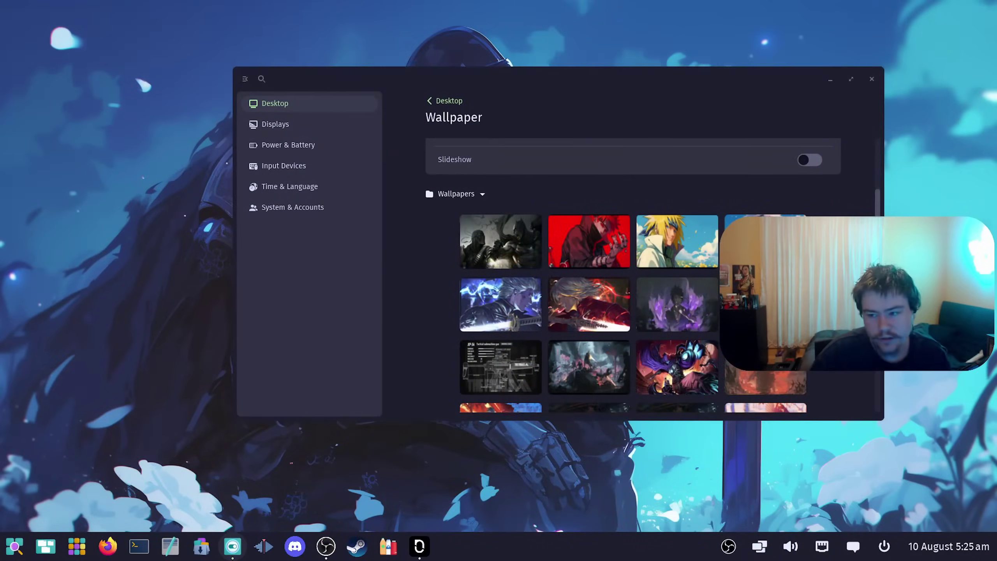
Step: Look over the Displays settings and the style and window management options in the Desktop's Appearance settings
{"action": "left_click", "coordinate": [284, 122]}
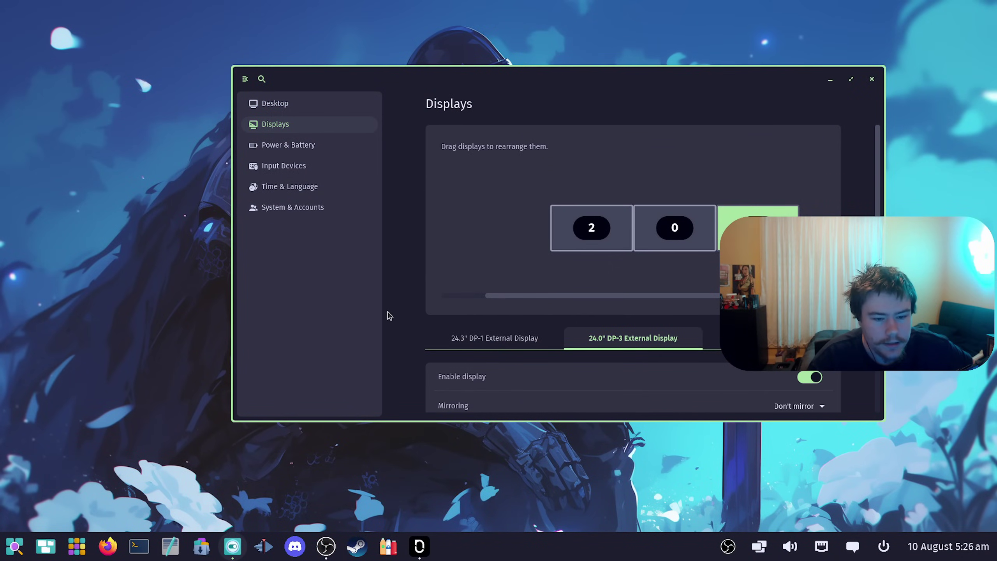
{"action": "scroll", "coordinate": [385, 298], "scroll_direction": "down", "scroll_amount": 5}
{"action": "left_click", "coordinate": [275, 103]}
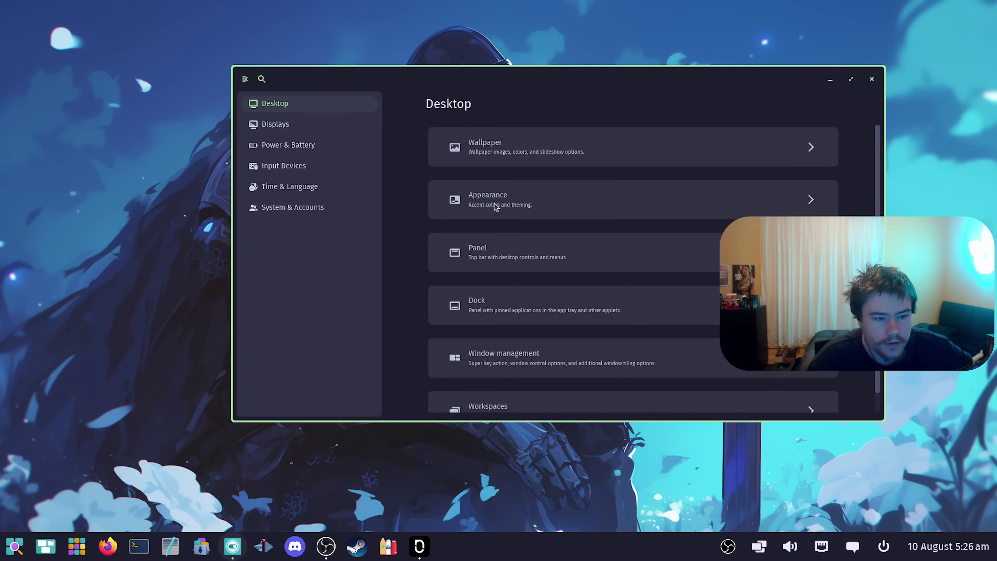
{"action": "left_click", "coordinate": [477, 209]}
{"action": "scroll", "coordinate": [408, 252], "scroll_direction": "down", "scroll_amount": 10}
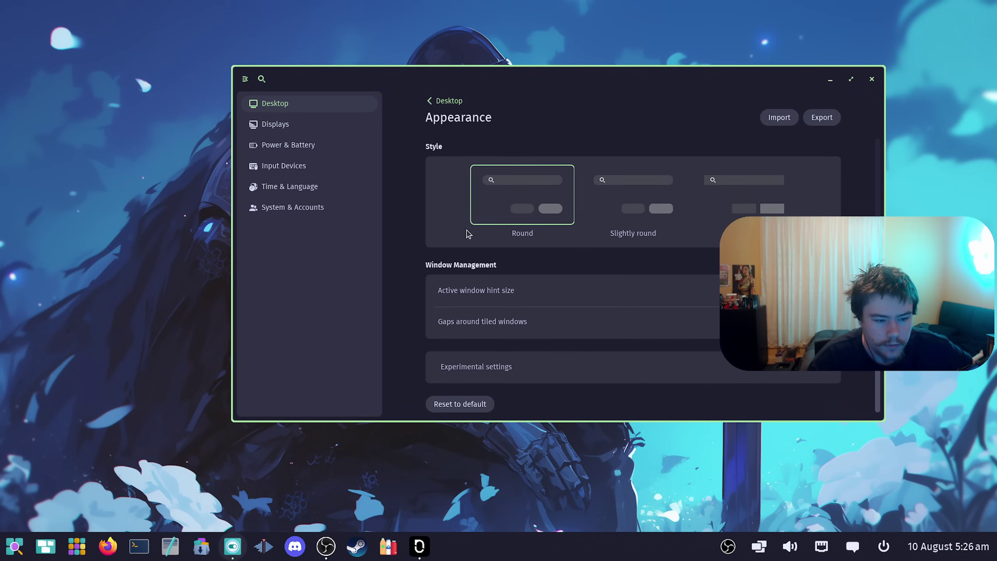
Step: Turn on applying the theme to GNOME apps in the experimental appearance settings and launch the Bottles app
{"action": "left_click", "coordinate": [552, 371]}
{"action": "left_click", "coordinate": [832, 154]}
{"action": "left_click", "coordinate": [387, 546]}
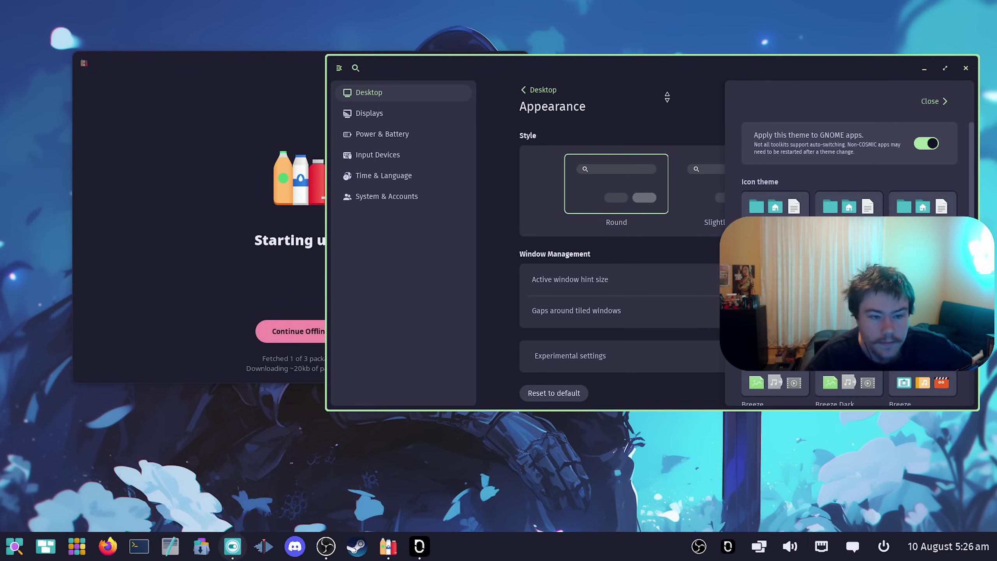
{"action": "left_click", "coordinate": [212, 95]}
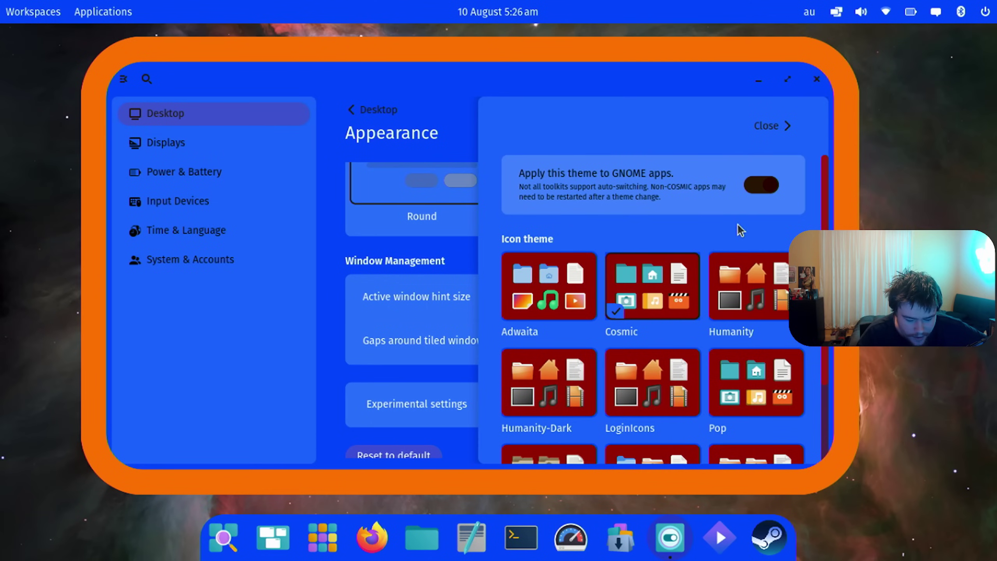
Step: Try the Ubuntu-Mono-Light icon theme and switch the icons to Humanity
{"action": "scroll", "coordinate": [725, 238], "scroll_direction": "down", "scroll_amount": 3}
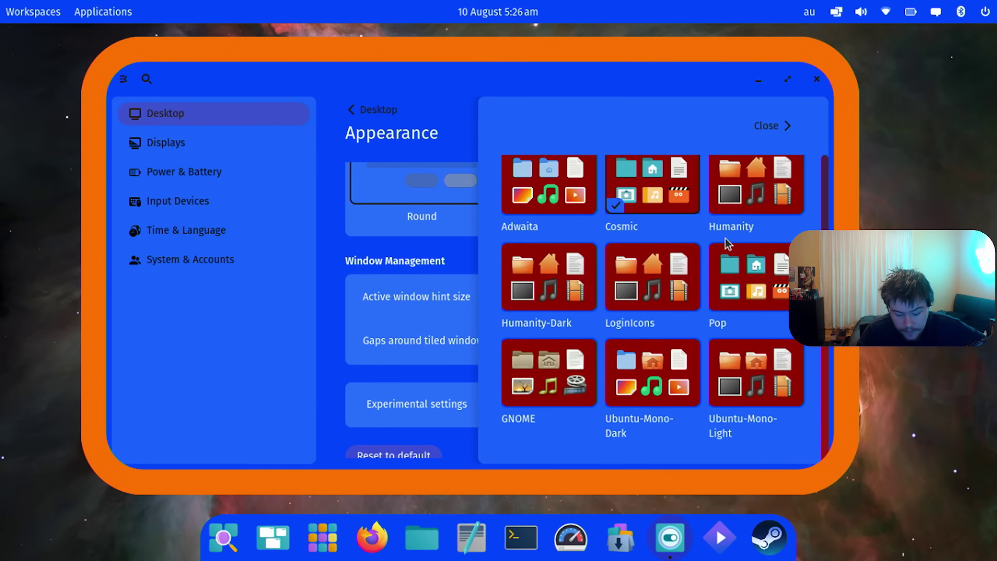
{"action": "left_click", "coordinate": [715, 369]}
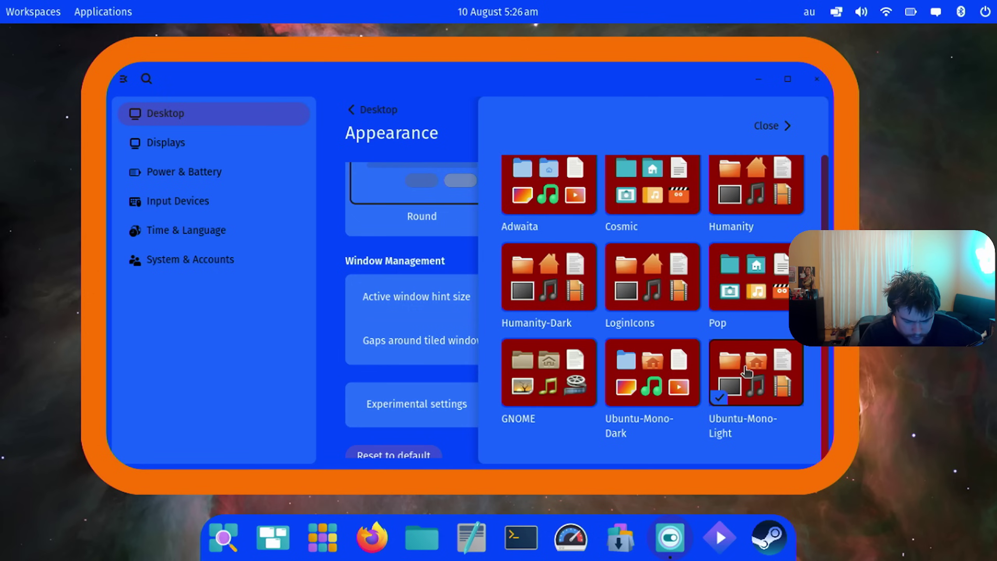
{"action": "scroll", "coordinate": [745, 371], "scroll_direction": "up", "scroll_amount": 3}
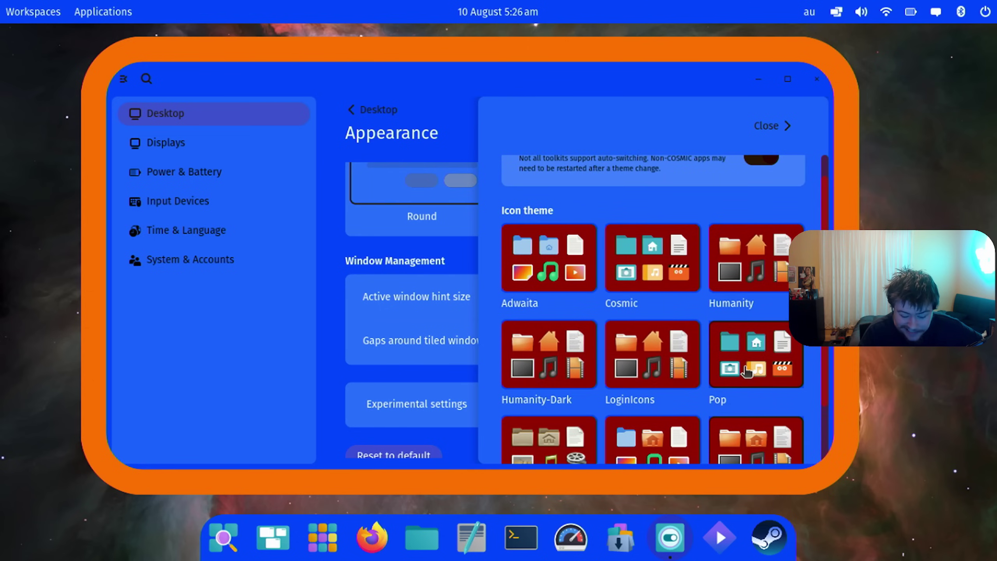
{"action": "left_click", "coordinate": [755, 281]}
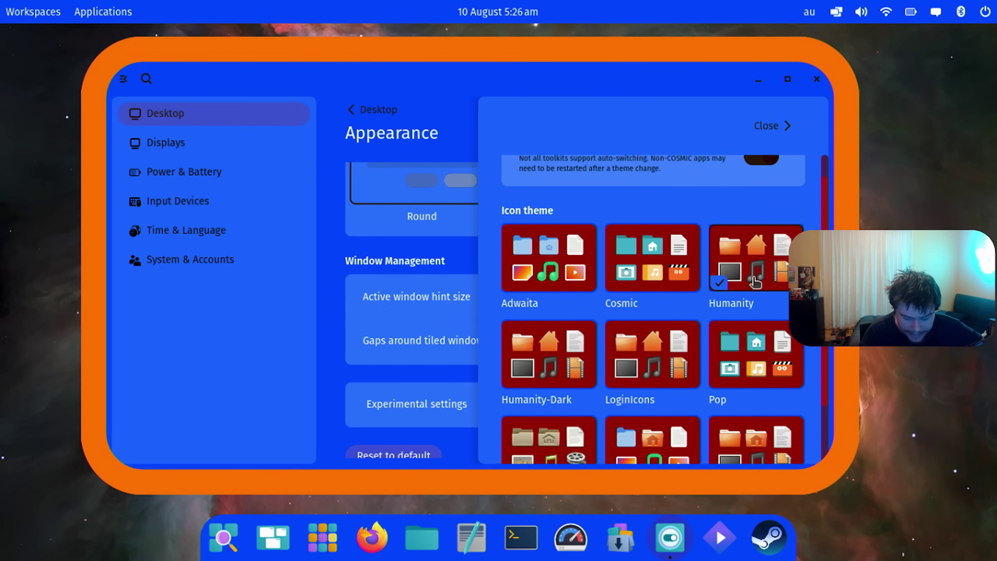
Step: Look through the Office, System and Utilities groups of the app library with the new icons and close it
{"action": "left_click", "coordinate": [320, 545]}
{"action": "left_click", "coordinate": [324, 475]}
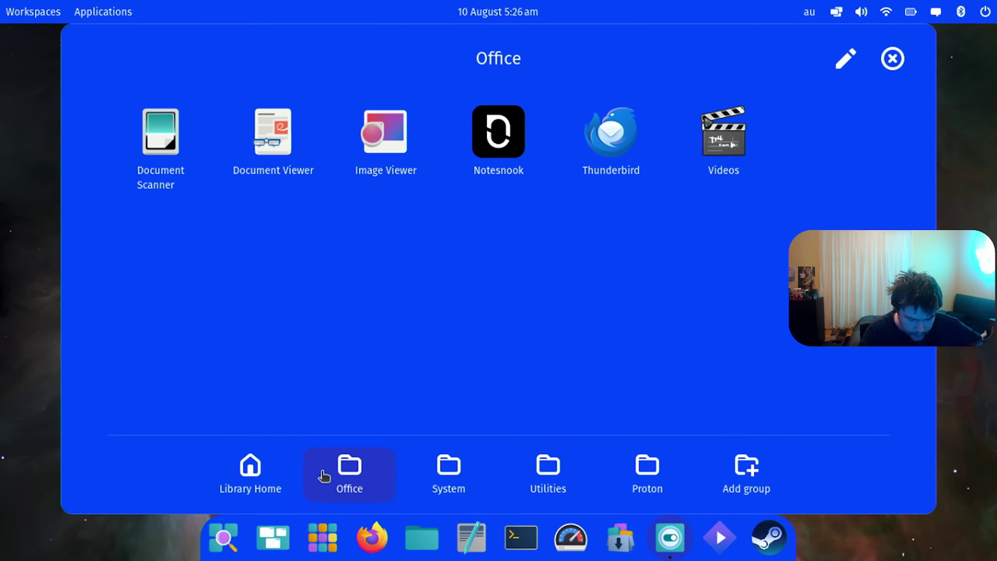
{"action": "left_click", "coordinate": [423, 466]}
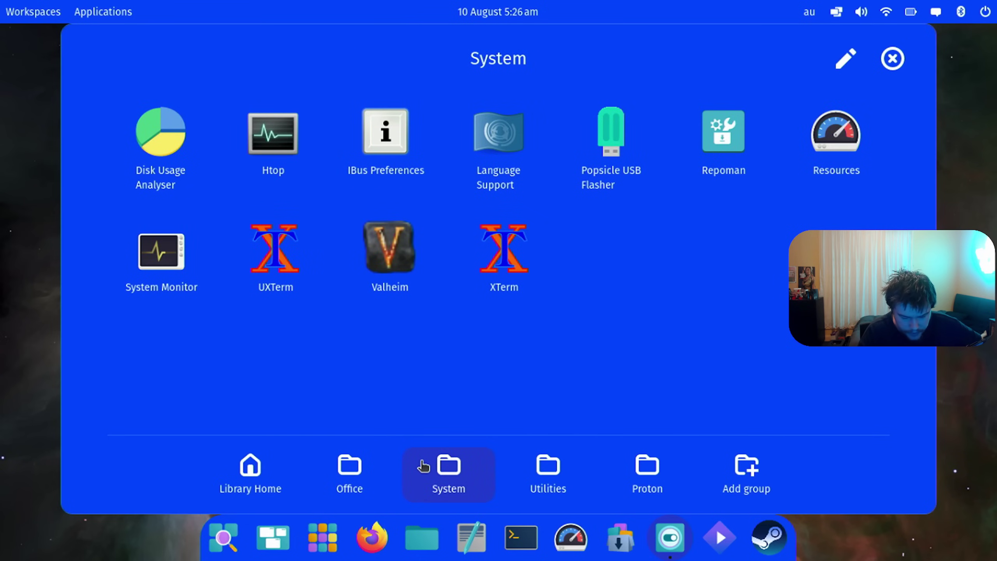
{"action": "left_click", "coordinate": [546, 469]}
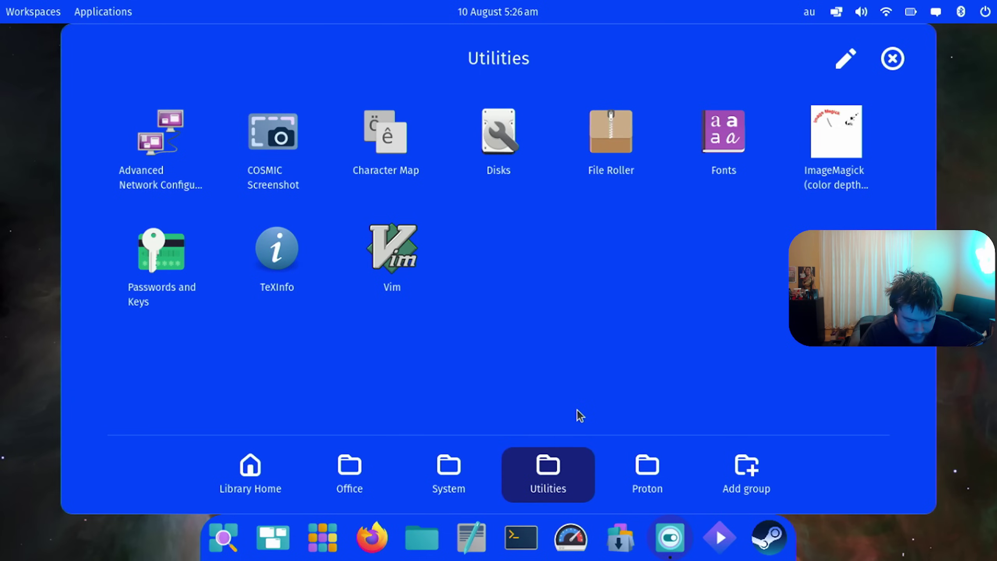
{"action": "left_click", "coordinate": [970, 196]}
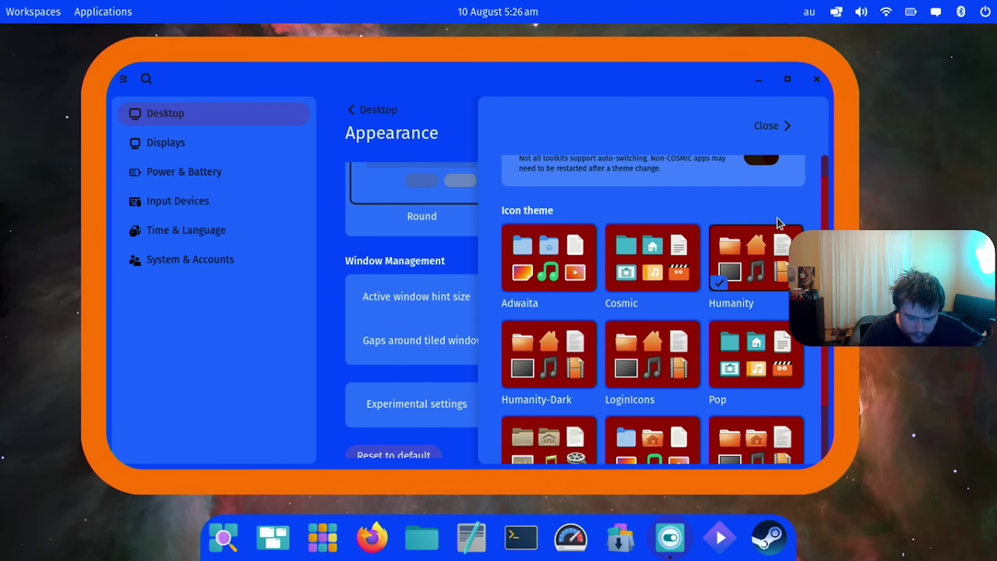
Step: Try the Pop icon theme, set the icons back to Cosmic and close the experimental settings
{"action": "scroll", "coordinate": [667, 259], "scroll_direction": "down", "scroll_amount": 2}
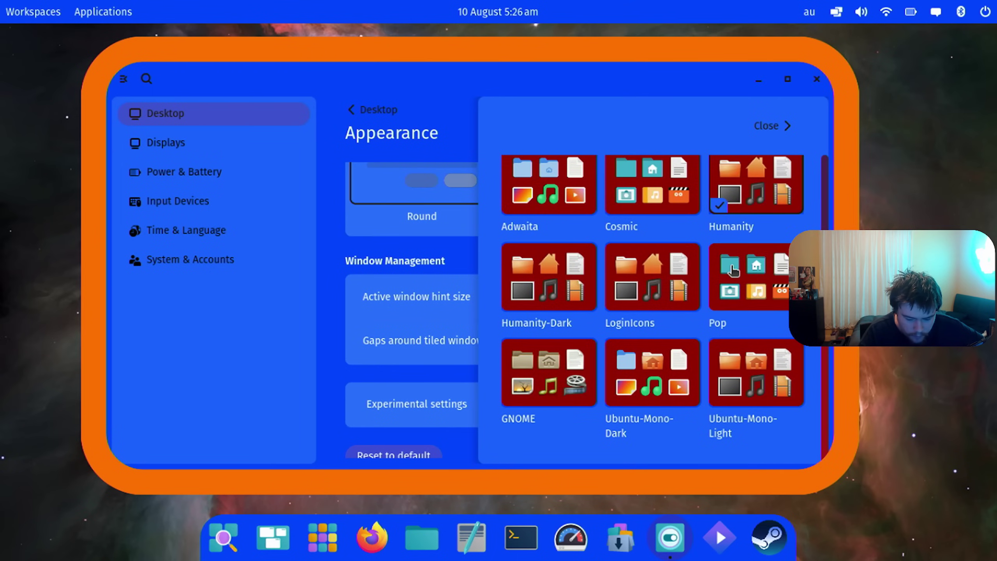
{"action": "left_click", "coordinate": [733, 270]}
{"action": "left_click", "coordinate": [654, 199]}
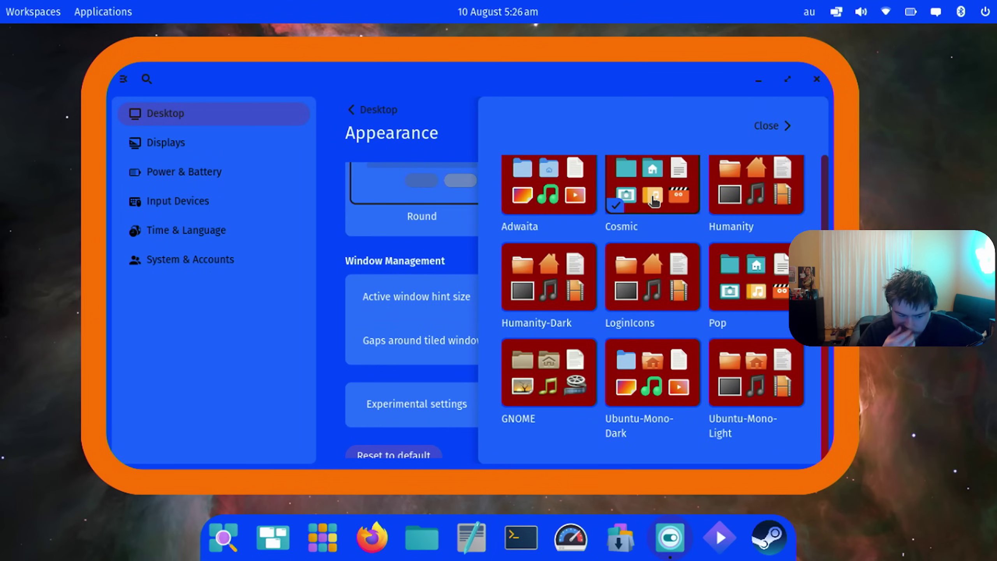
{"action": "left_click", "coordinate": [769, 125]}
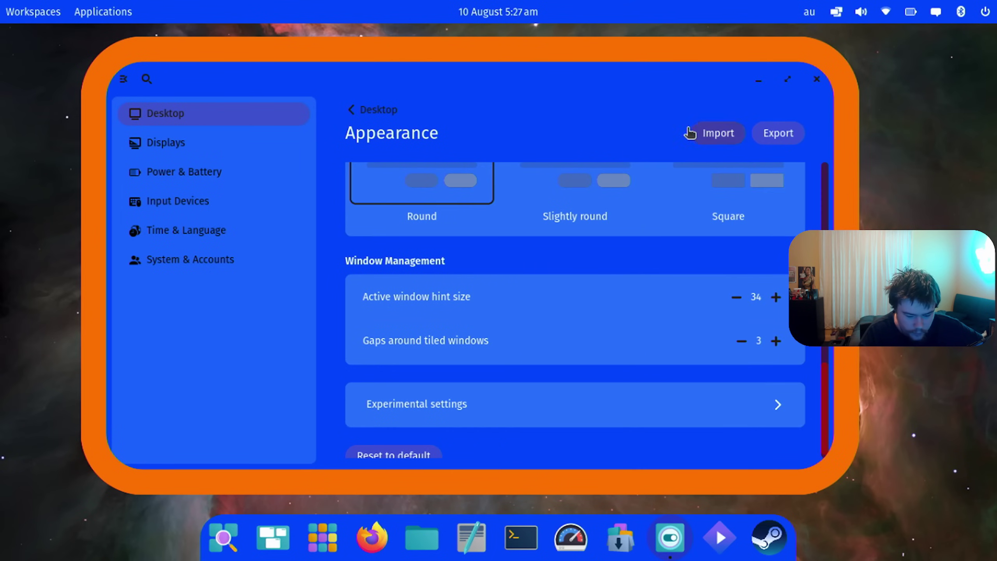
Step: Reset all of the desktop's Appearance settings to default
{"action": "left_click", "coordinate": [370, 111]}
{"action": "left_click", "coordinate": [444, 267]}
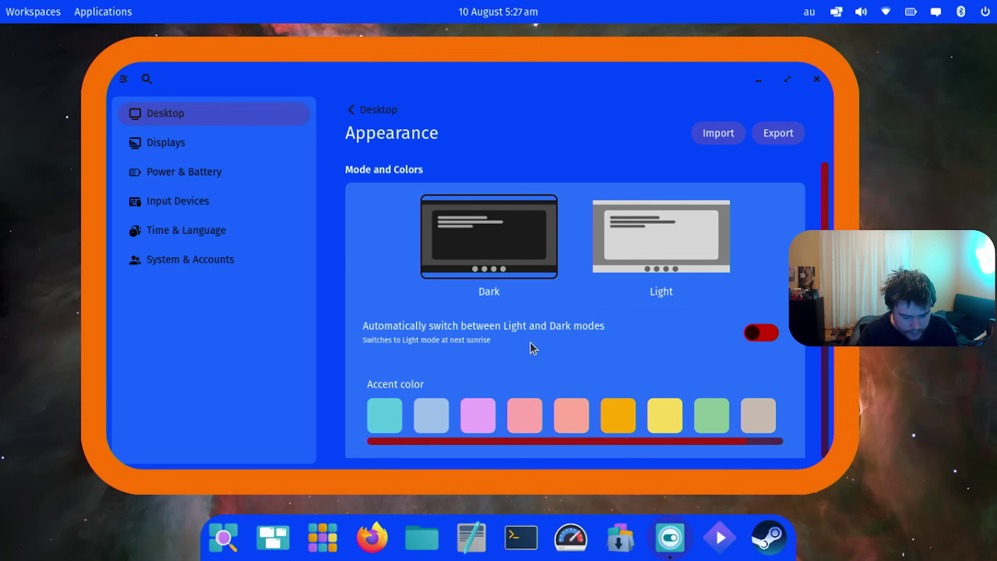
{"action": "scroll", "coordinate": [624, 268], "scroll_direction": "down", "scroll_amount": 3}
{"action": "scroll", "coordinate": [622, 264], "scroll_direction": "down", "scroll_amount": 10}
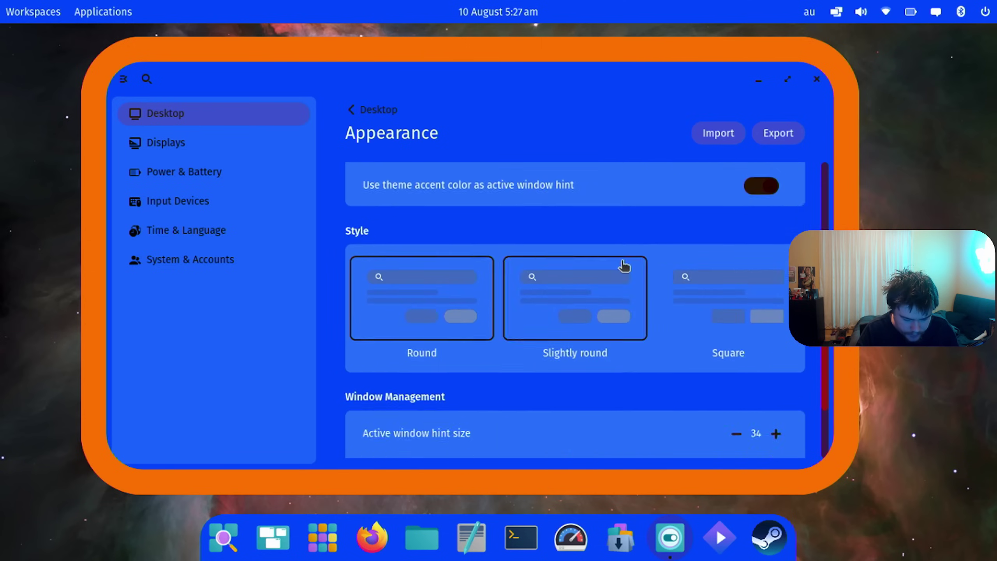
{"action": "left_click", "coordinate": [385, 446]}
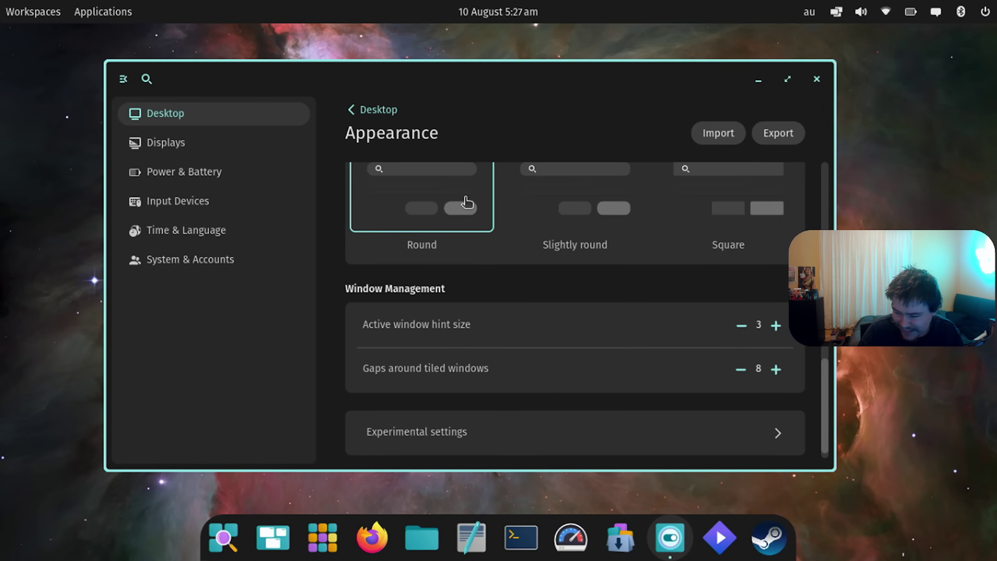
Step: In the desktop's Panel settings, try the Left and Right screen positions and return the panel to Top
{"action": "left_click", "coordinate": [373, 110]}
{"action": "left_click", "coordinate": [442, 321]}
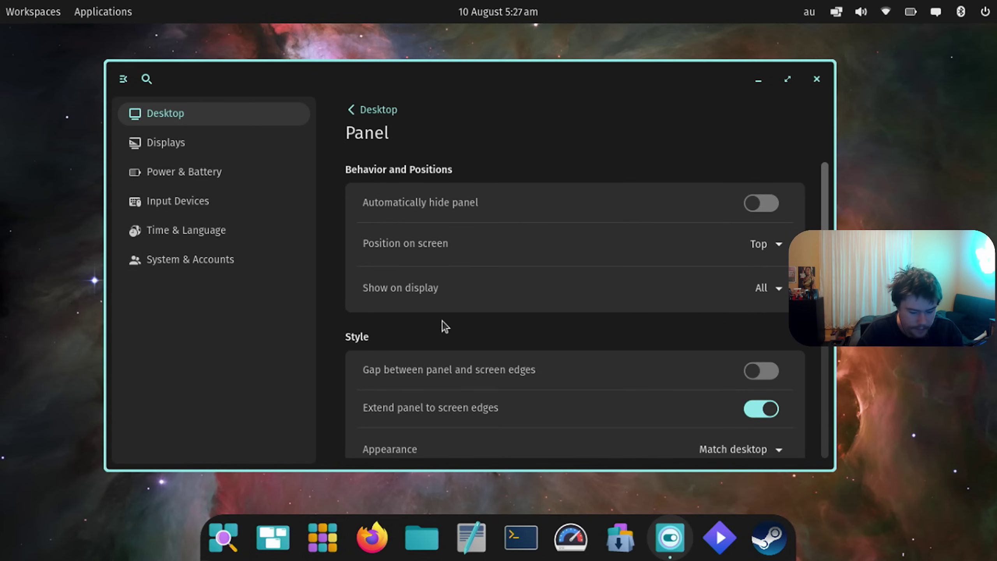
{"action": "left_click", "coordinate": [756, 246]}
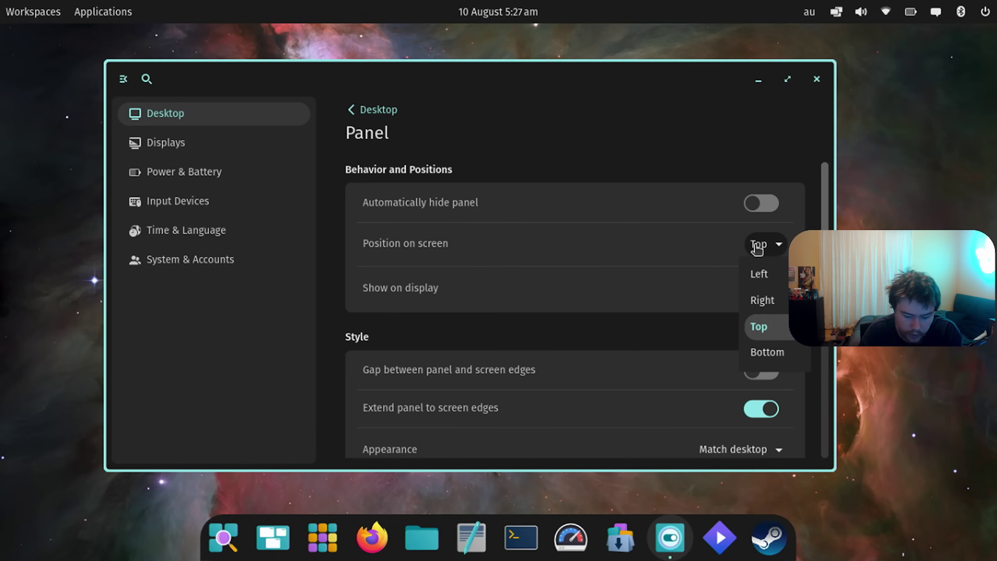
{"action": "left_click", "coordinate": [760, 275]}
{"action": "left_click", "coordinate": [770, 250]}
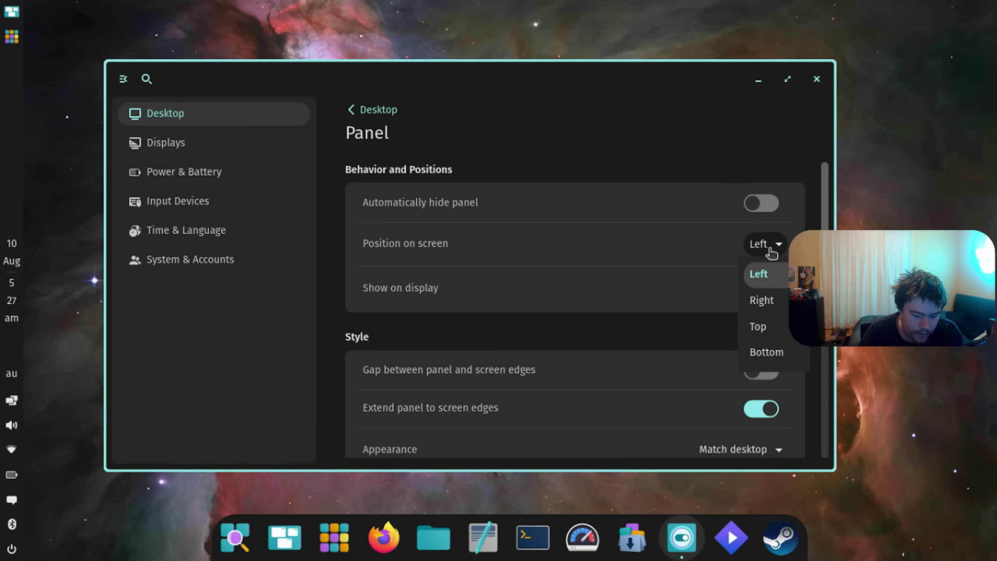
{"action": "left_click", "coordinate": [761, 298]}
{"action": "left_click", "coordinate": [771, 248]}
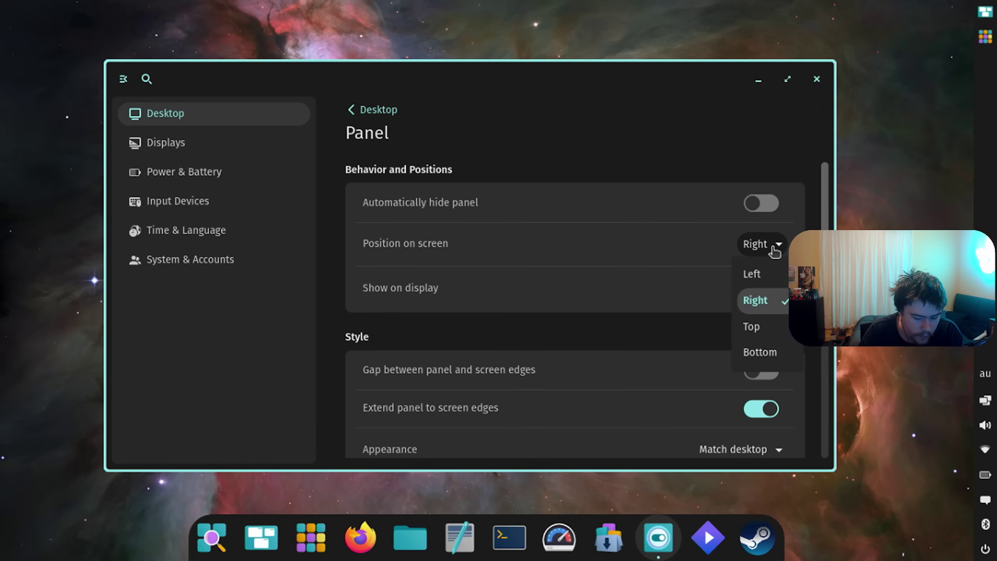
{"action": "left_click", "coordinate": [757, 327]}
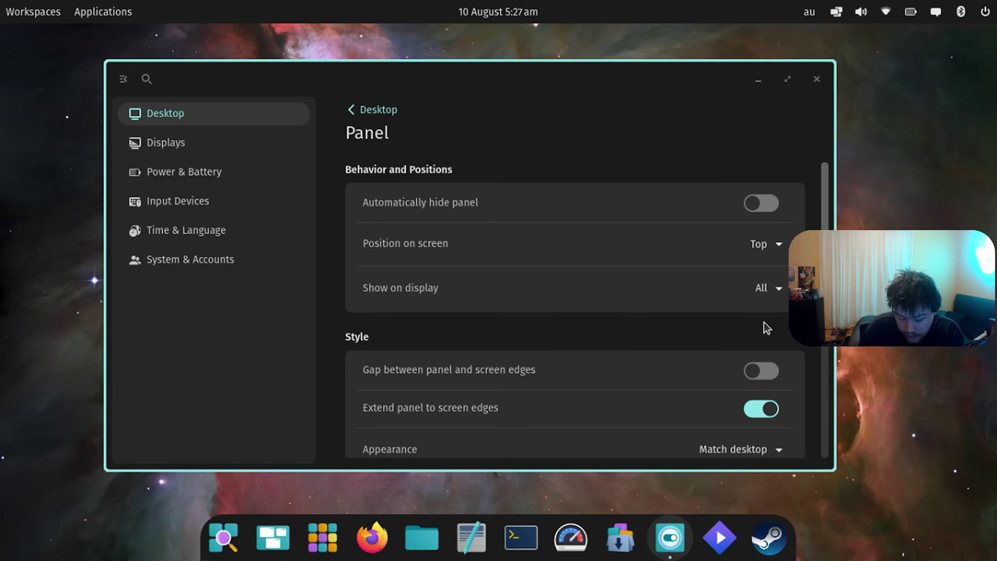
Step: Enable the gap between panel and screen edges, and turn the panel's extension to screen edges off and on again
{"action": "scroll", "coordinate": [764, 323], "scroll_direction": "down", "scroll_amount": 2}
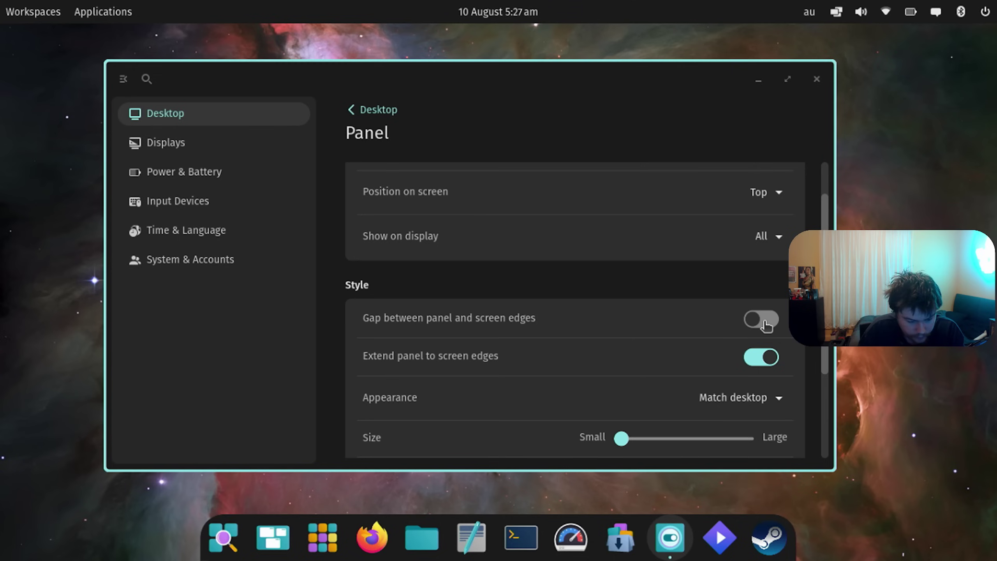
{"action": "left_click", "coordinate": [764, 322]}
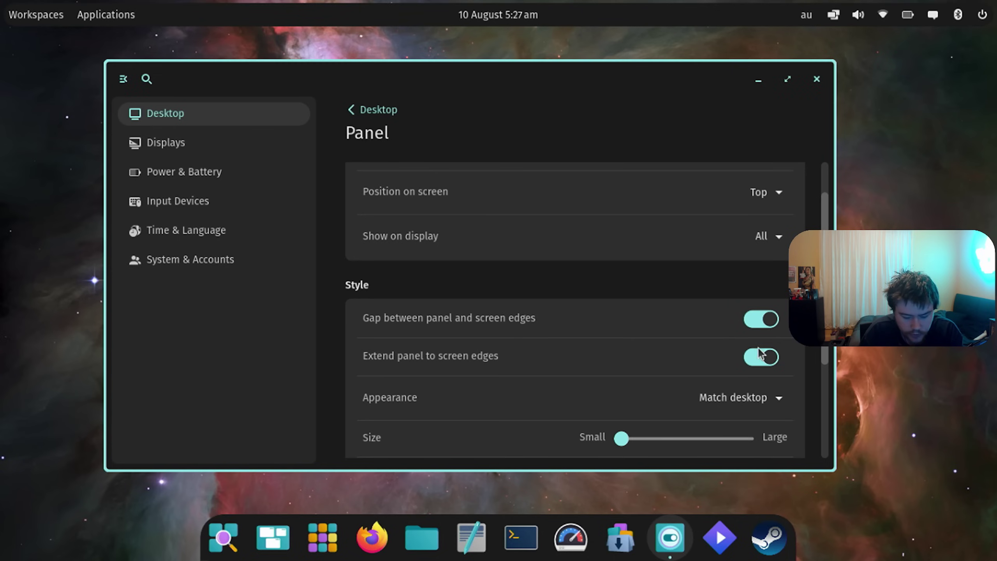
{"action": "left_click", "coordinate": [755, 364]}
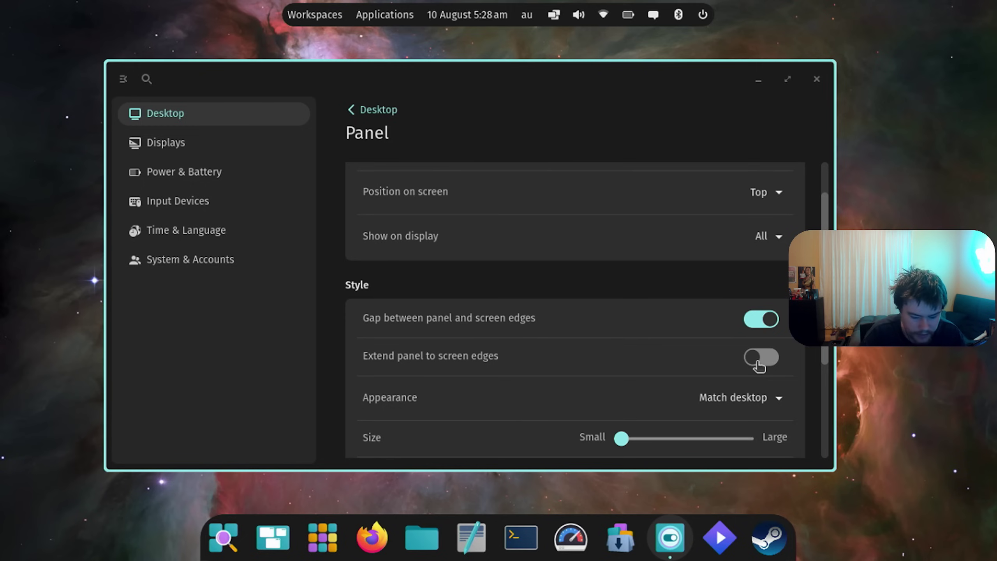
{"action": "left_click", "coordinate": [759, 366]}
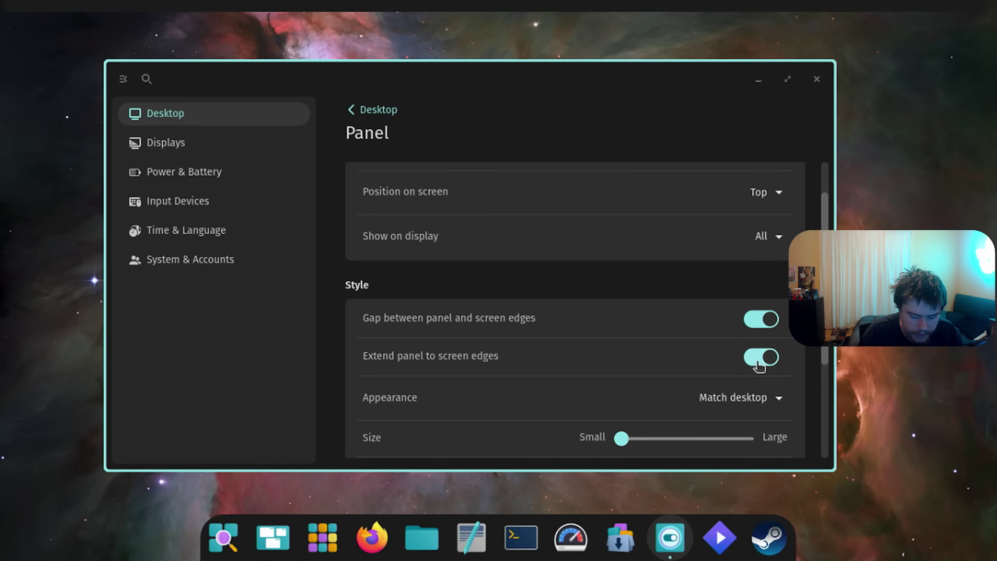
Step: Examine the panel's appearance choices and the options for which display shows it
{"action": "left_click", "coordinate": [733, 401]}
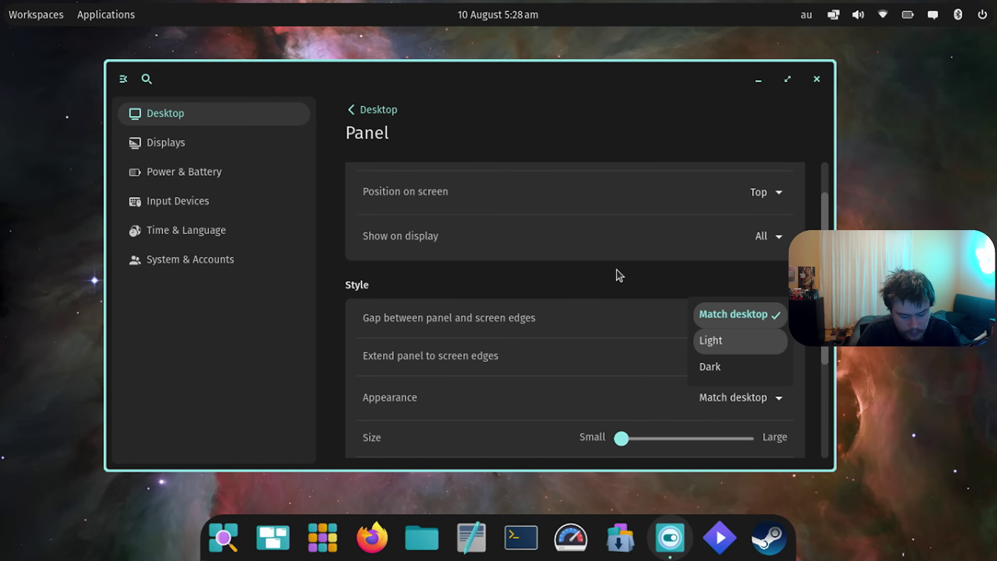
{"action": "left_click", "coordinate": [599, 283]}
{"action": "scroll", "coordinate": [598, 283], "scroll_direction": "up", "scroll_amount": 2}
{"action": "left_click", "coordinate": [780, 289]}
{"action": "left_click", "coordinate": [779, 289]}
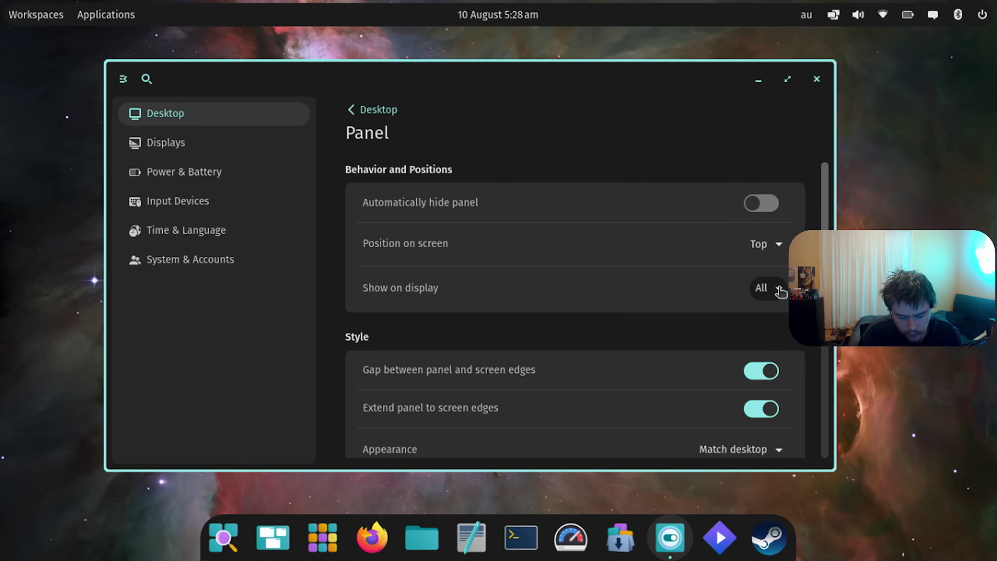
{"action": "left_click", "coordinate": [778, 288]}
{"action": "left_click", "coordinate": [725, 320]}
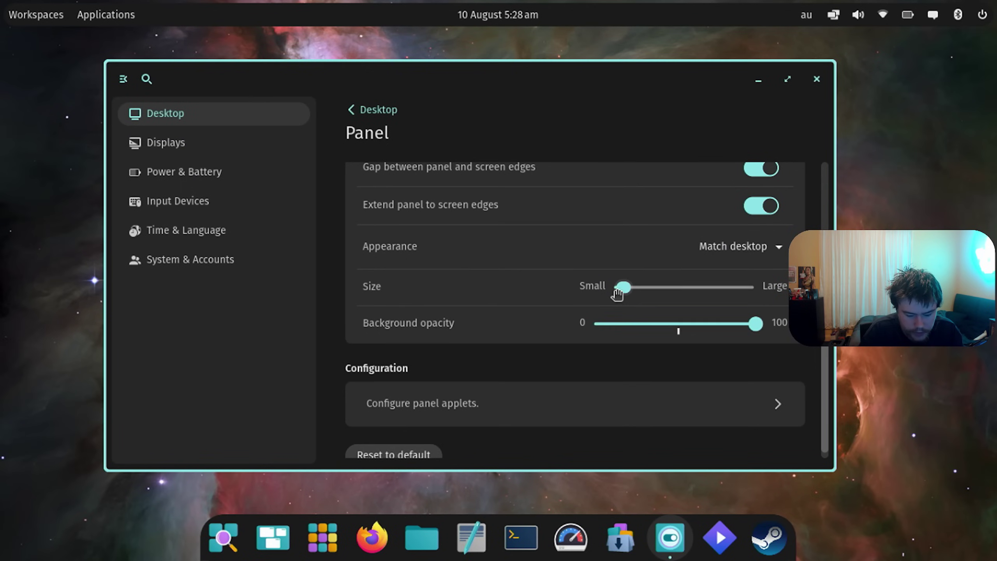
Step: Set the panel to its smallest size and lower its background opacity to about 66
{"action": "left_click_drag", "start_coordinate": [621, 286], "coordinate": [601, 280]}
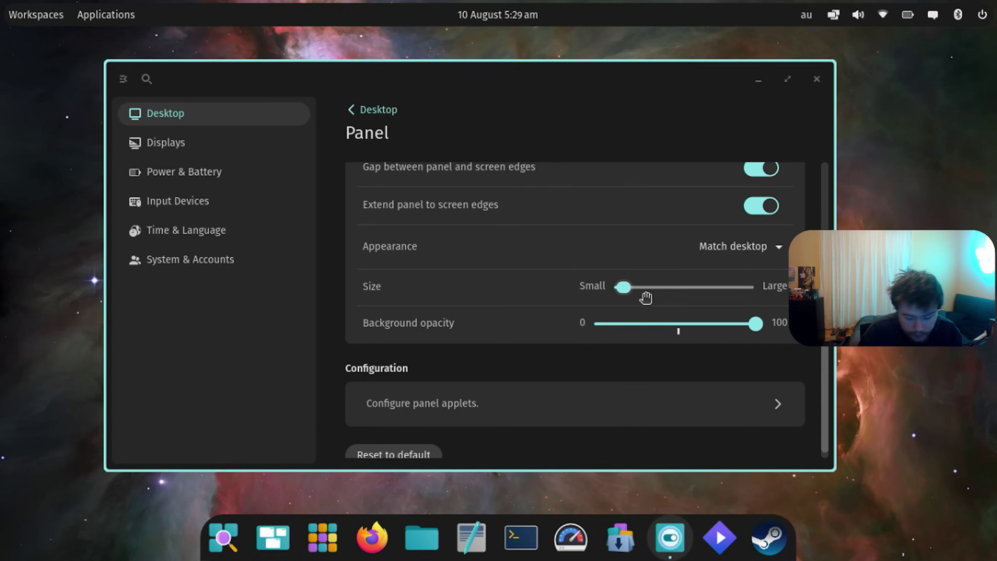
{"action": "left_click_drag", "start_coordinate": [685, 325], "coordinate": [706, 320]}
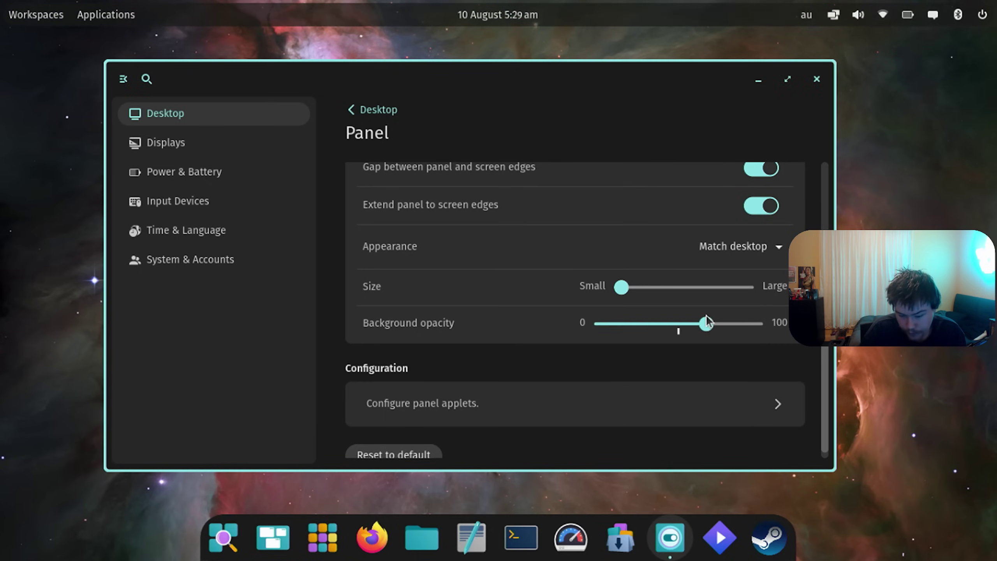
Step: Move the Date, Time & Calendar applet to the head of the panel's Start Segment and add the App Tray applet
{"action": "scroll", "coordinate": [455, 401], "scroll_direction": "down", "scroll_amount": 1}
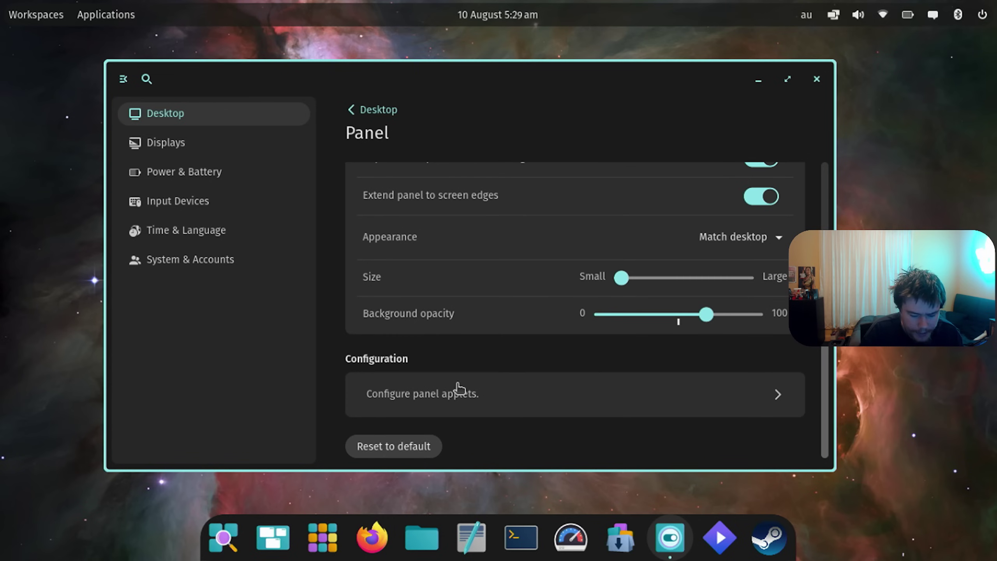
{"action": "left_click", "coordinate": [456, 388]}
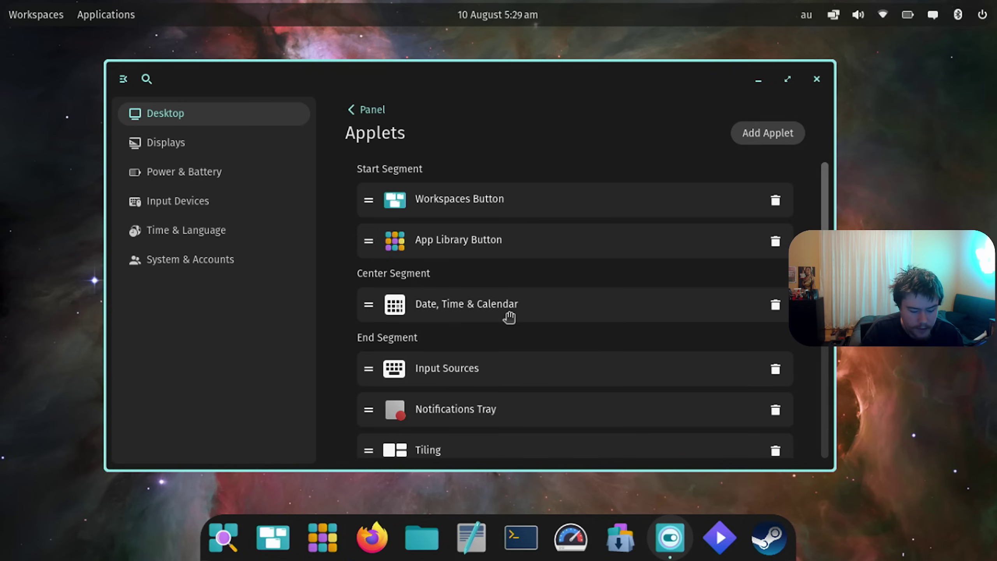
{"action": "left_click_drag", "start_coordinate": [509, 318], "coordinate": [489, 194]}
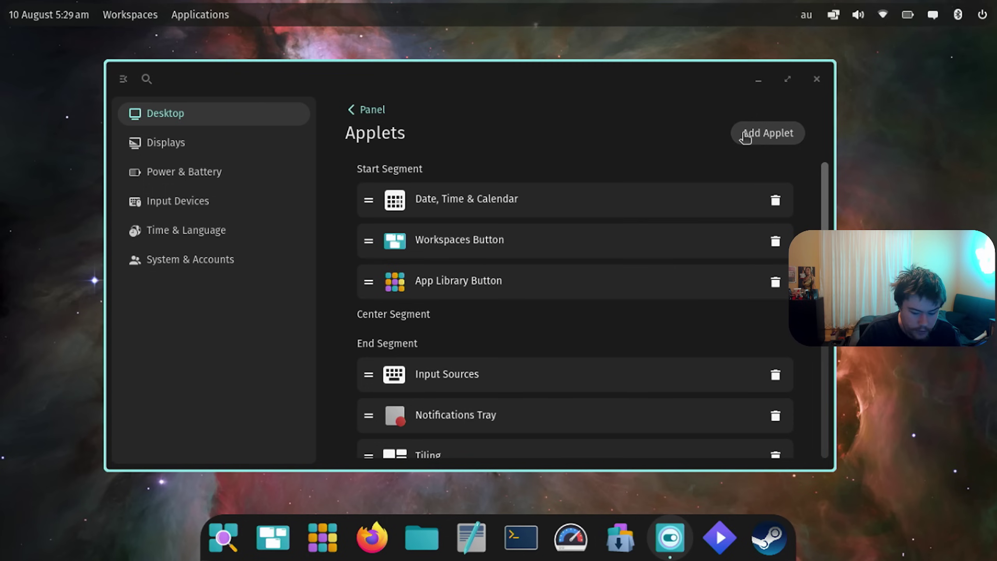
{"action": "left_click", "coordinate": [760, 133]}
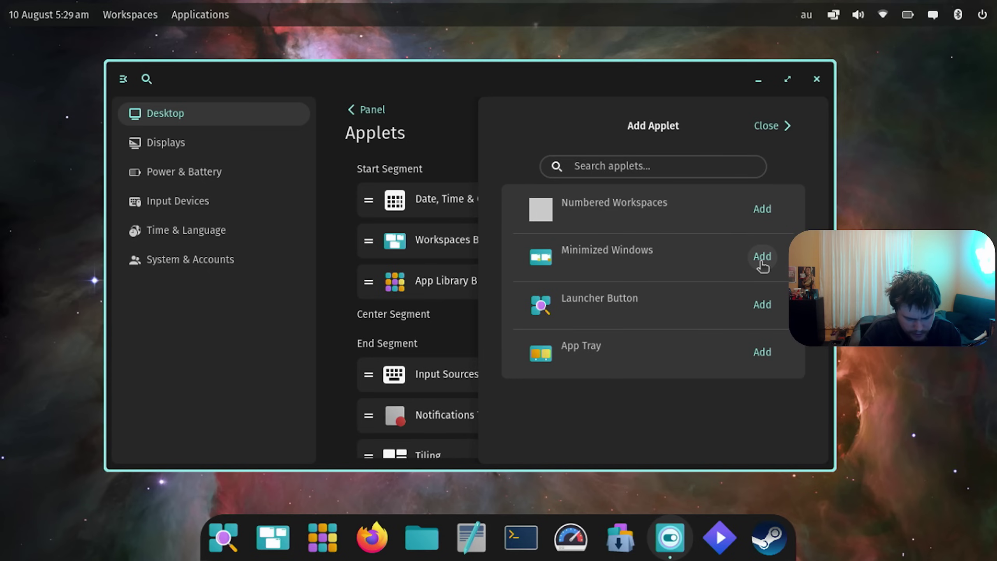
{"action": "left_click", "coordinate": [762, 352]}
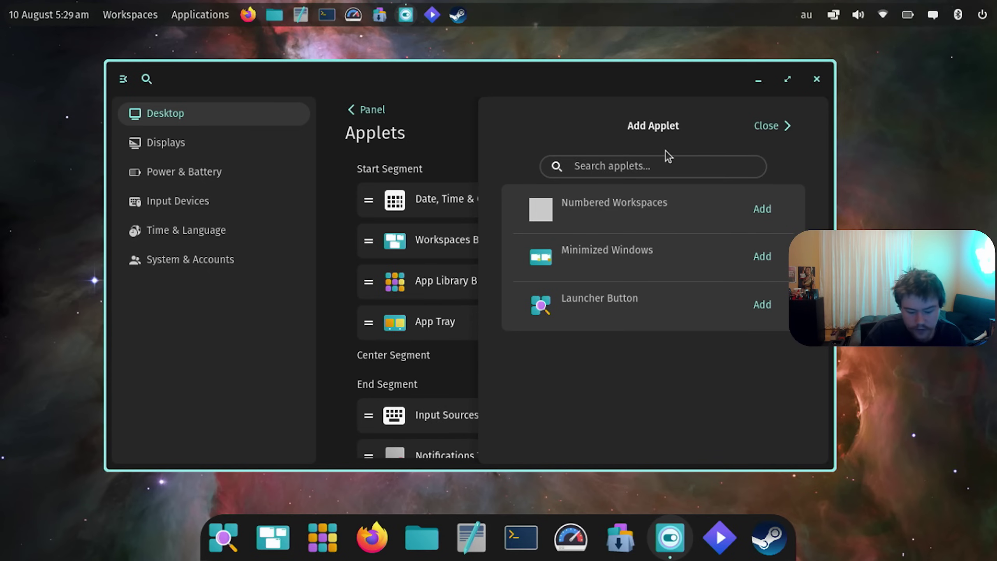
Step: Add the Launcher Button, Minimized Windows and Numbered Workspaces applets to the panel's Start Segment
{"action": "left_click", "coordinate": [762, 304]}
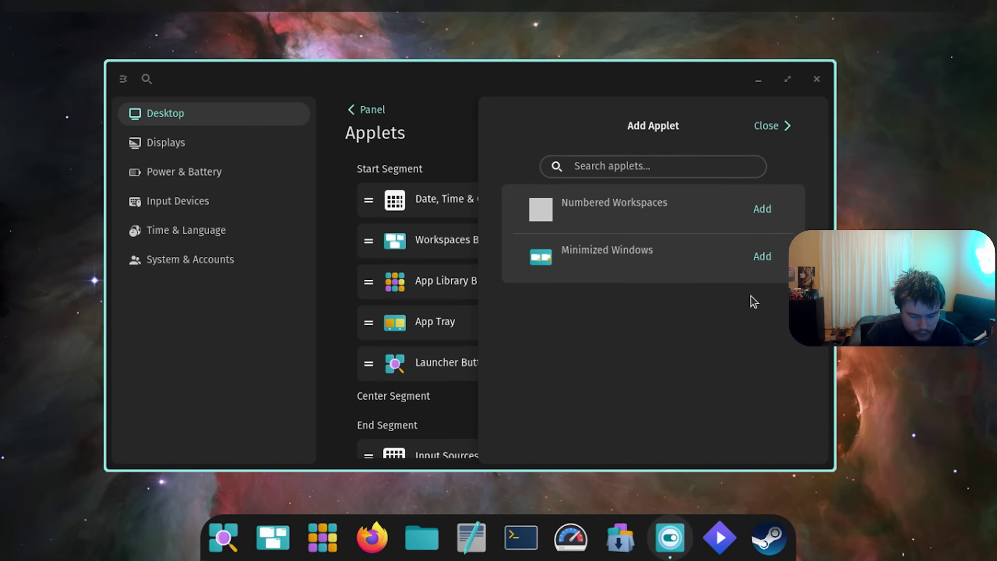
{"action": "left_click", "coordinate": [763, 258]}
{"action": "left_click", "coordinate": [758, 208]}
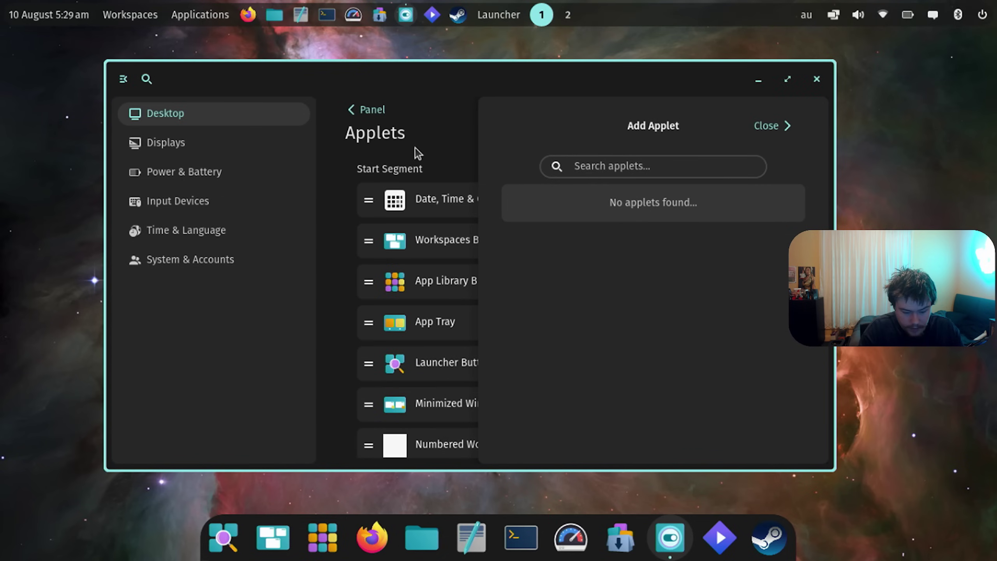
{"action": "left_click", "coordinate": [786, 126]}
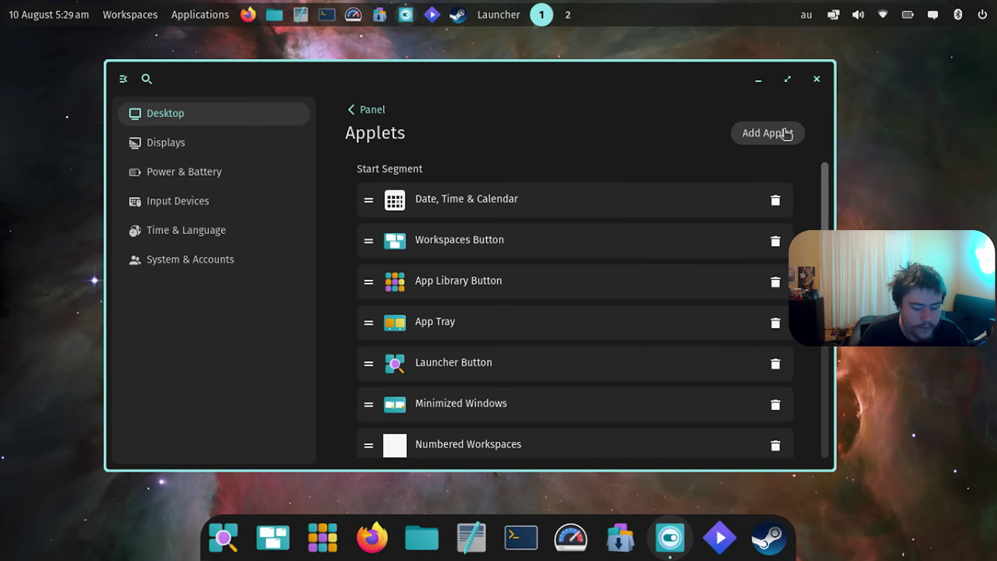
Step: Review the applets listed in the panel's Start, Center and End segments
{"action": "scroll", "coordinate": [599, 292], "scroll_direction": "down", "scroll_amount": 5}
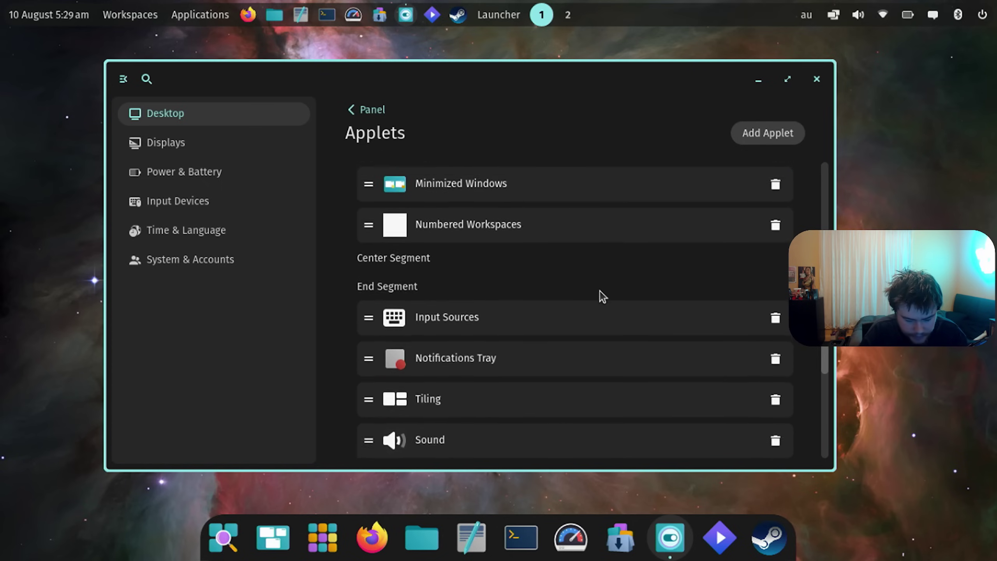
{"action": "scroll", "coordinate": [599, 294], "scroll_direction": "down", "scroll_amount": 4}
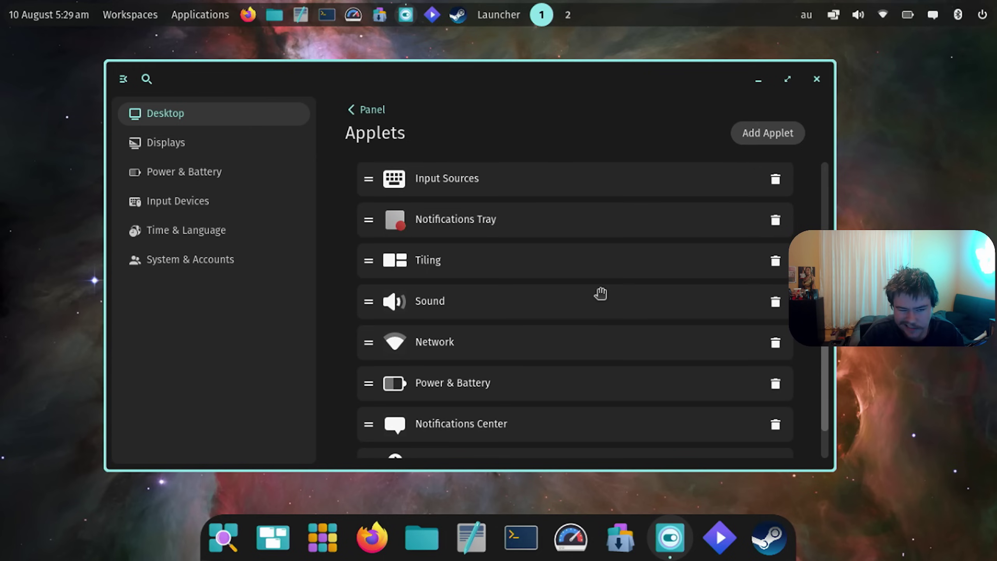
{"action": "scroll", "coordinate": [600, 293], "scroll_direction": "up", "scroll_amount": 5}
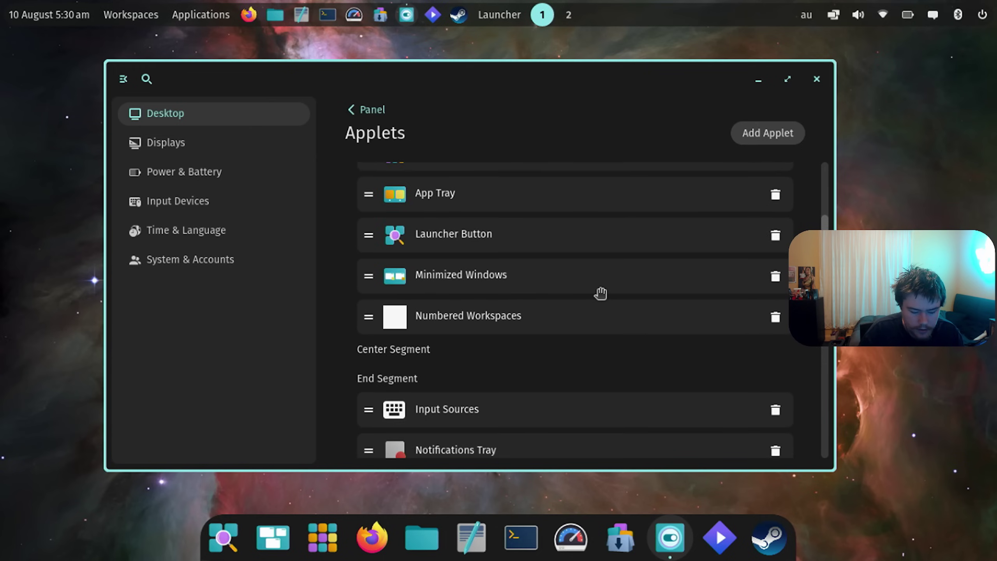
{"action": "scroll", "coordinate": [600, 293], "scroll_direction": "up", "scroll_amount": 3}
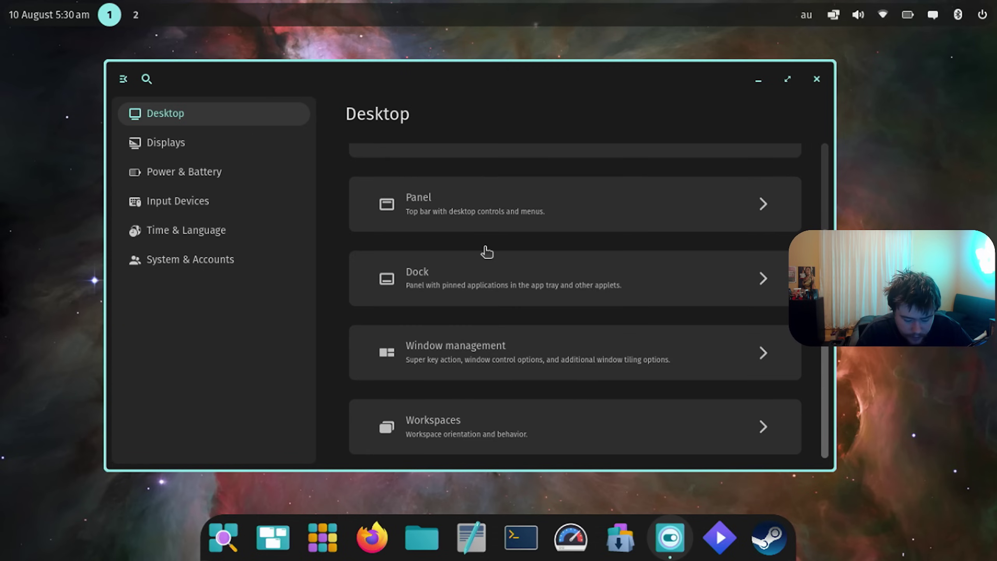
Step: In the Dock settings, enable the gap between dock and screen edges, and turn the extension to screen edges on and off again
{"action": "left_click", "coordinate": [439, 274]}
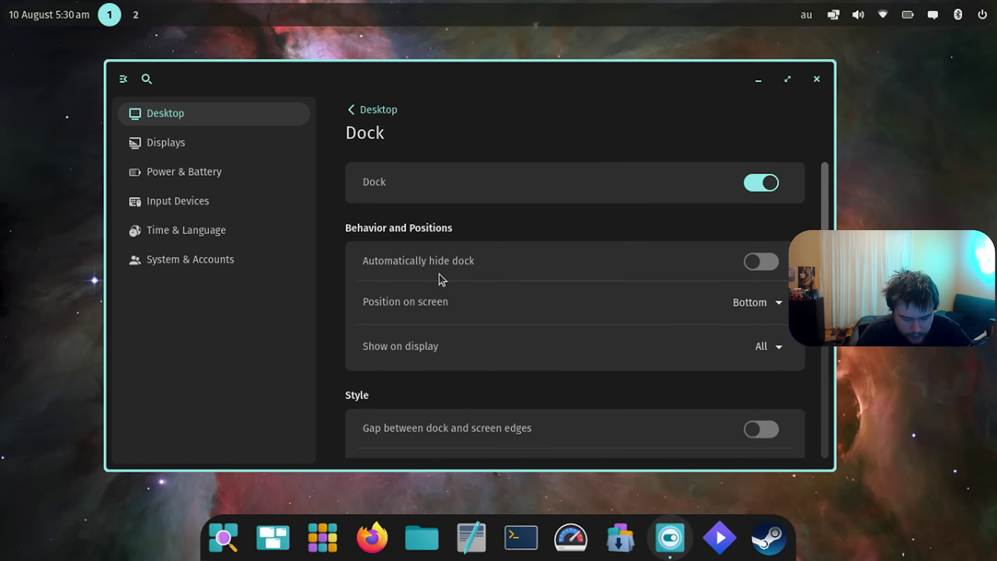
{"action": "scroll", "coordinate": [439, 274], "scroll_direction": "down", "scroll_amount": 4}
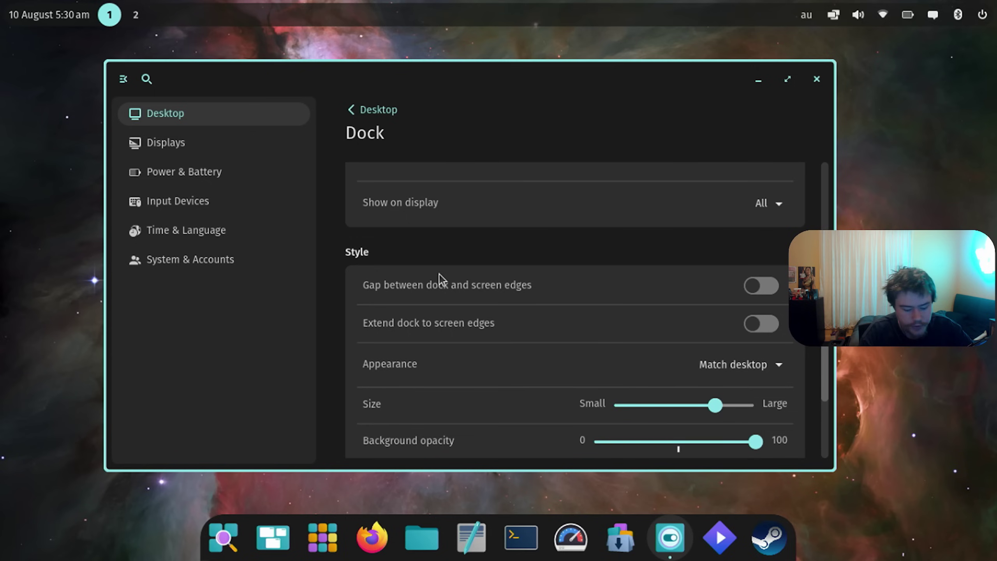
{"action": "scroll", "coordinate": [439, 274], "scroll_direction": "down", "scroll_amount": 3}
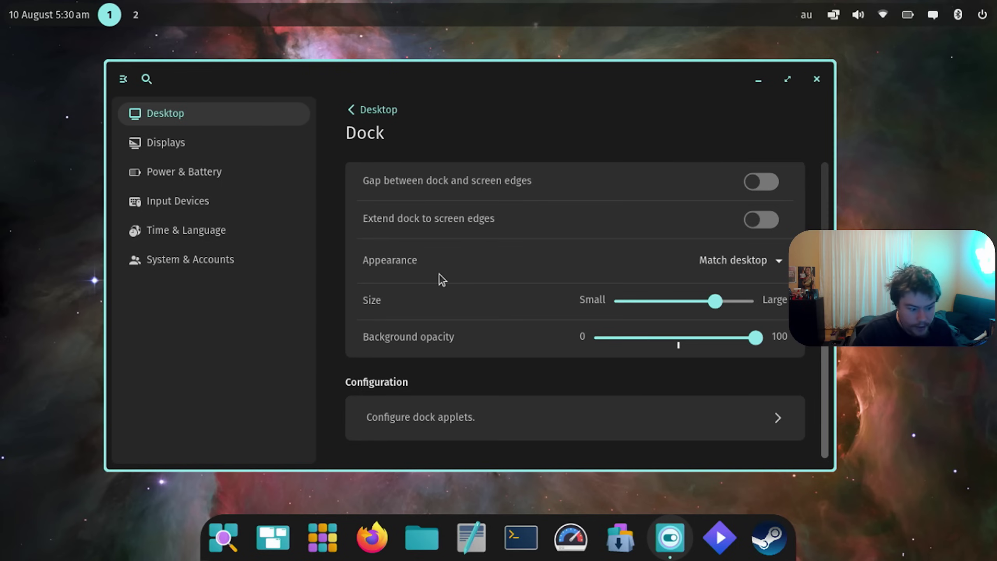
{"action": "left_click", "coordinate": [762, 219]}
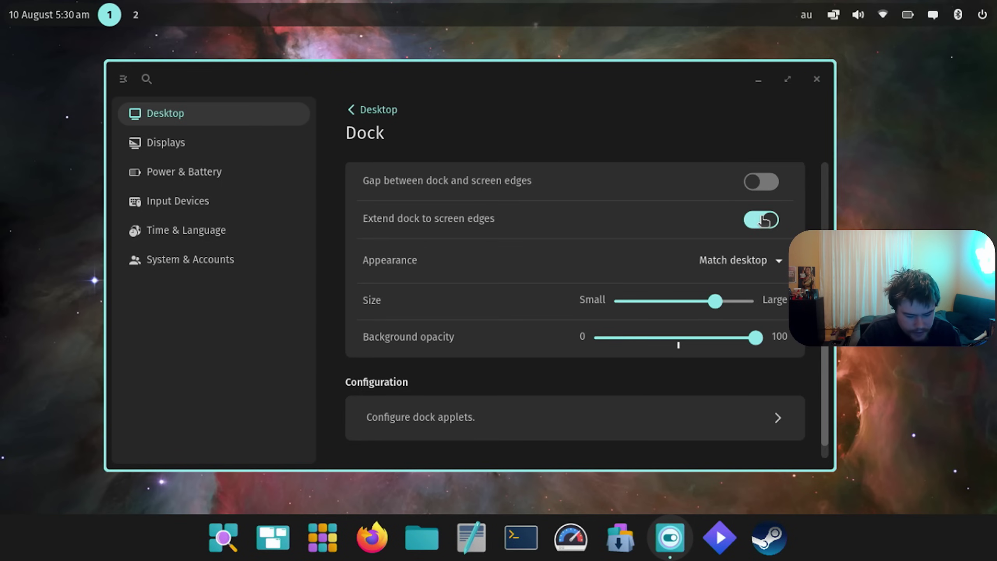
{"action": "left_click", "coordinate": [770, 182]}
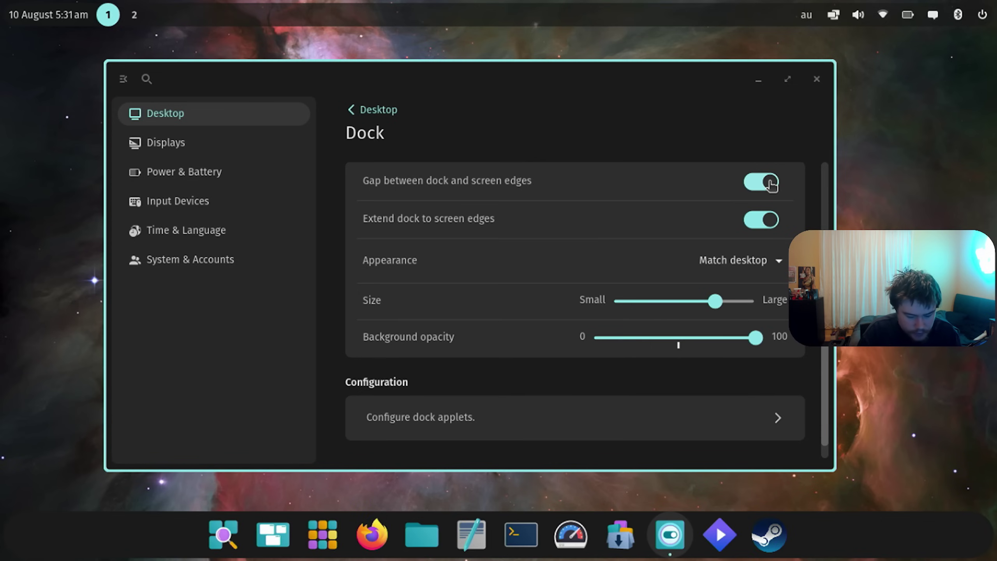
{"action": "left_click", "coordinate": [767, 223]}
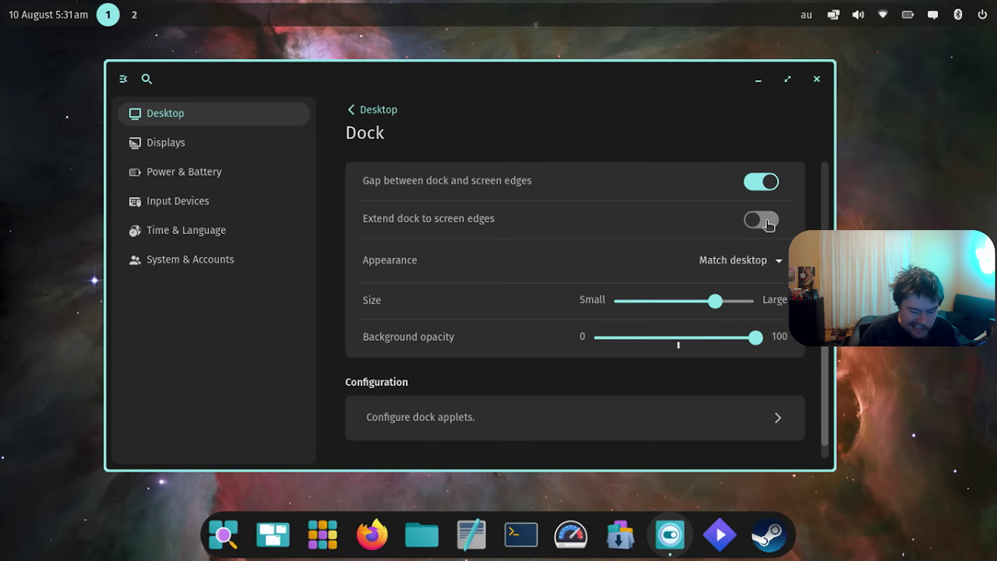
Step: Open the dock's applet configuration and the choice of applets to add
{"action": "left_click", "coordinate": [447, 401]}
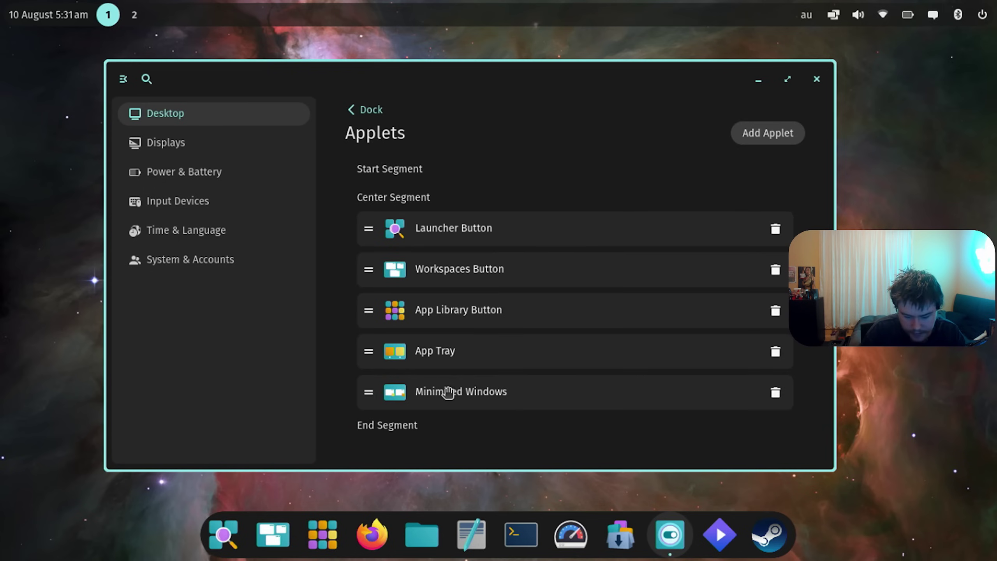
{"action": "left_click", "coordinate": [768, 134]}
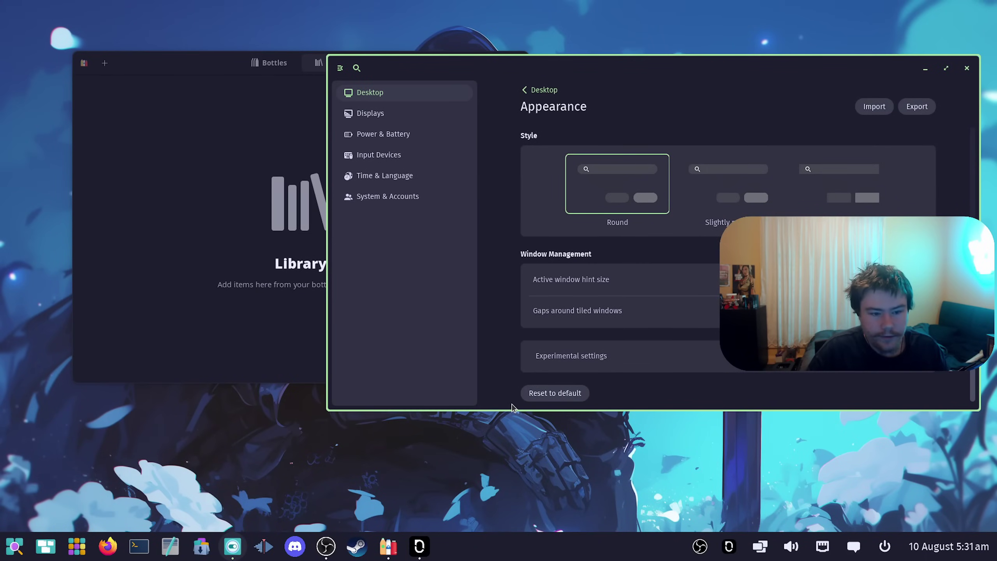
Step: On the other desktop with the full-width taskbar, examine the dock's applet arrangement in its Start and End segments
{"action": "left_click", "coordinate": [369, 90]}
{"action": "left_click", "coordinate": [627, 305]}
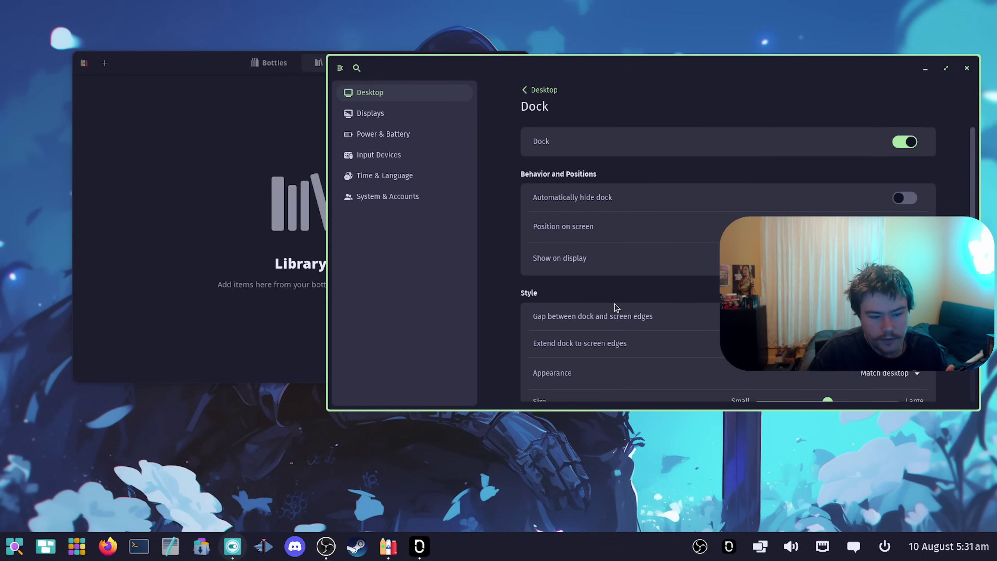
{"action": "scroll", "coordinate": [515, 291], "scroll_direction": "down", "scroll_amount": 3}
{"action": "left_click", "coordinate": [599, 361]}
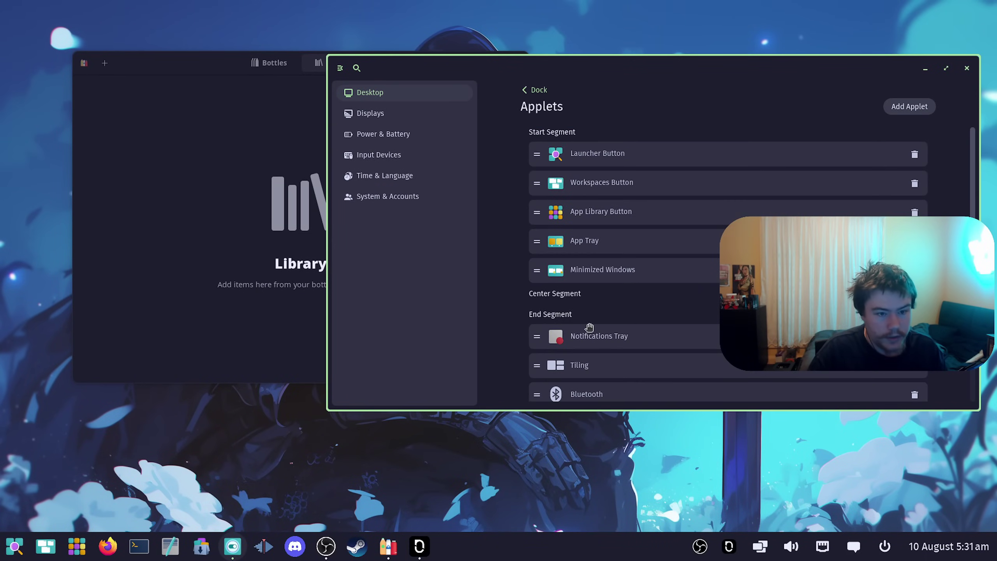
{"action": "scroll", "coordinate": [525, 298], "scroll_direction": "down", "scroll_amount": 3}
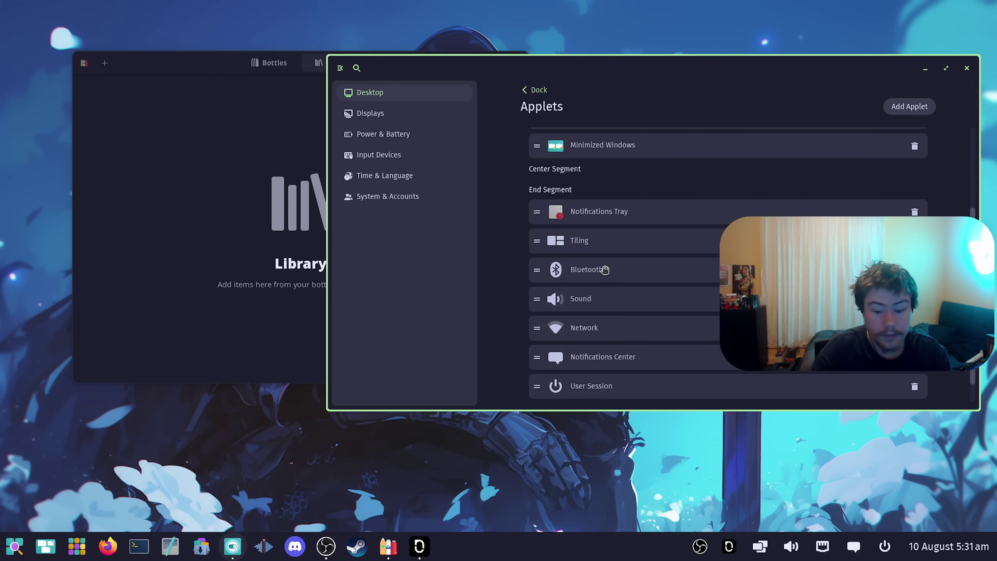
Step: Open the notifications, network, sound, tiling, calendar and user session applets in turn from the dock to inspect them
{"action": "left_click", "coordinate": [853, 546]}
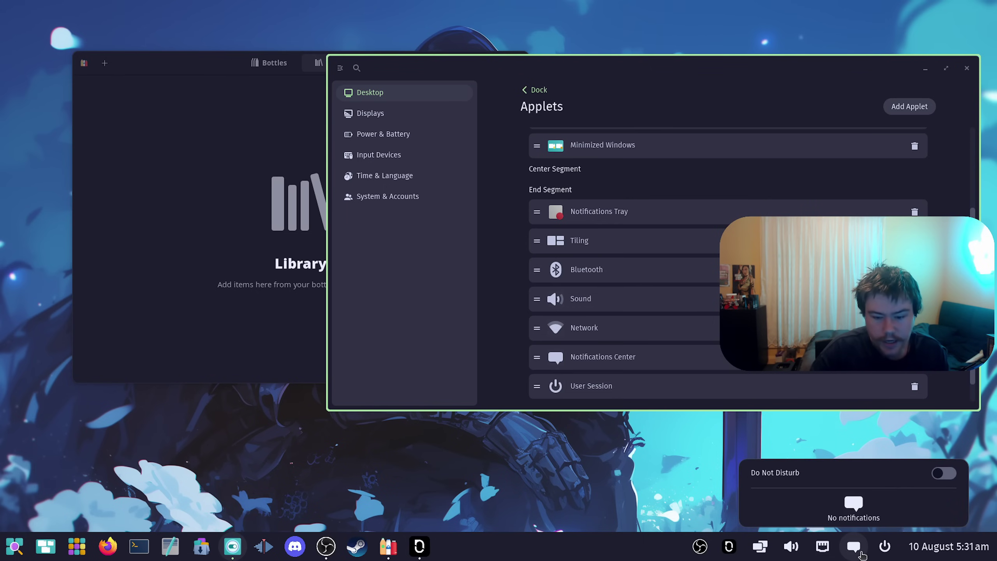
{"action": "left_click", "coordinate": [822, 546]}
{"action": "left_click", "coordinate": [791, 546]}
{"action": "left_click", "coordinate": [760, 545]}
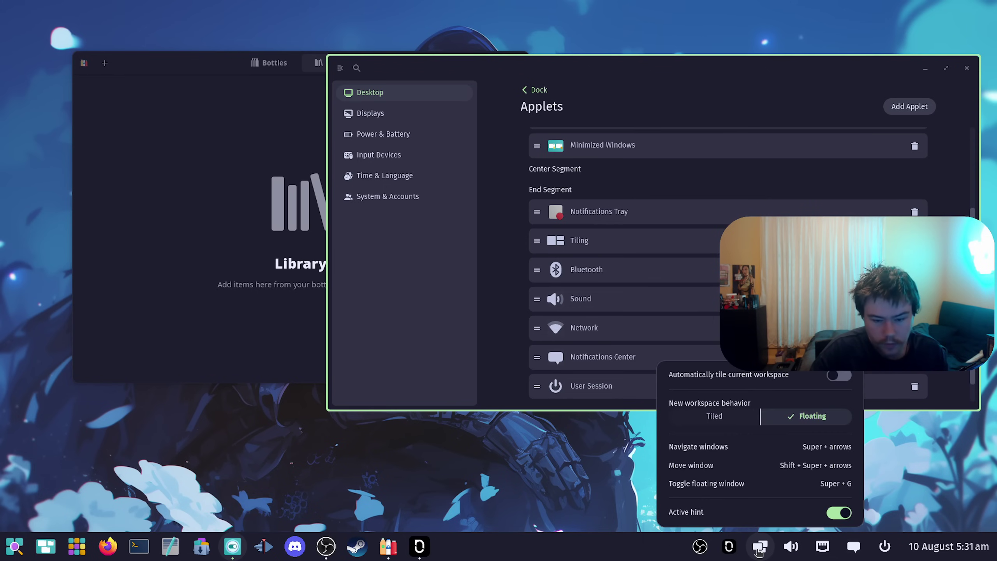
{"action": "left_click", "coordinate": [854, 546]}
{"action": "left_click", "coordinate": [948, 547]}
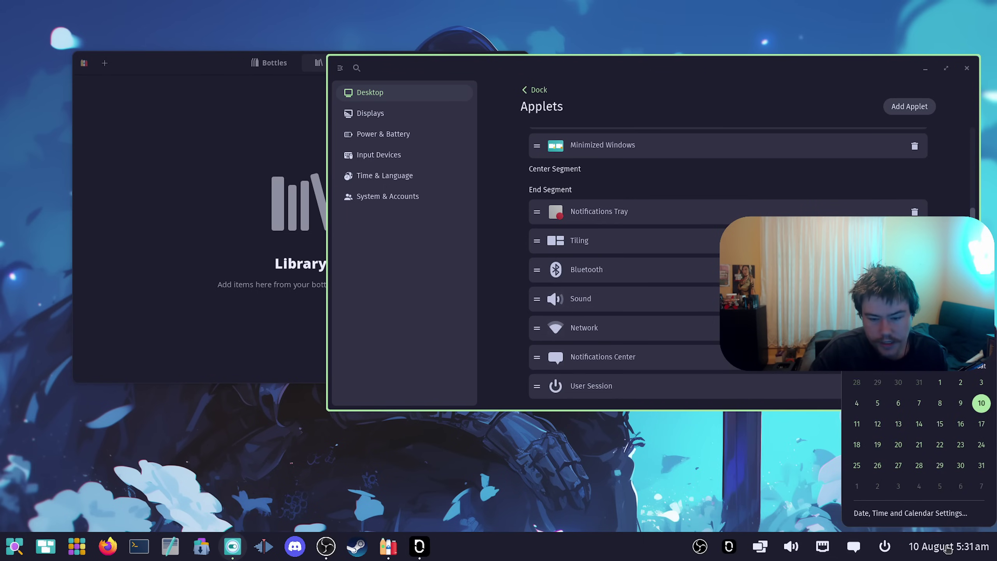
{"action": "left_click", "coordinate": [885, 546]}
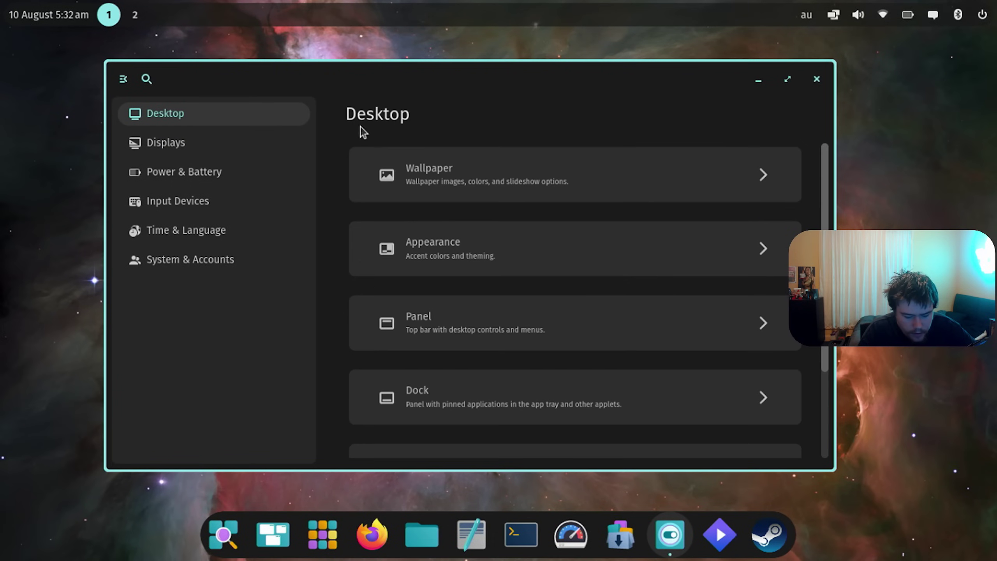
Step: In the Window management settings, view the Super key action choices and test the key by opening and closing the launcher
{"action": "scroll", "coordinate": [495, 329], "scroll_direction": "down", "scroll_amount": 3}
{"action": "left_click", "coordinate": [463, 357]}
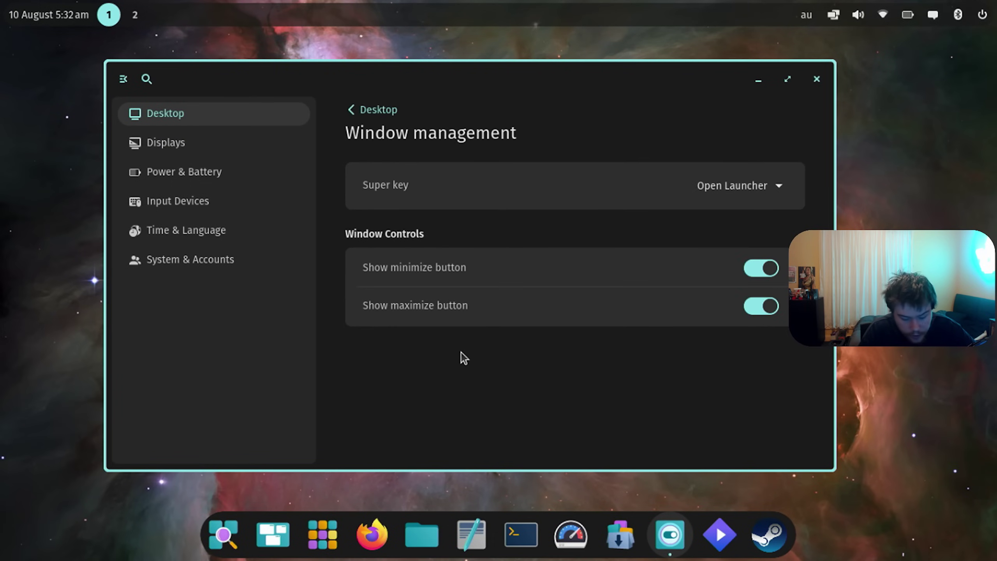
{"action": "left_click", "coordinate": [718, 191]}
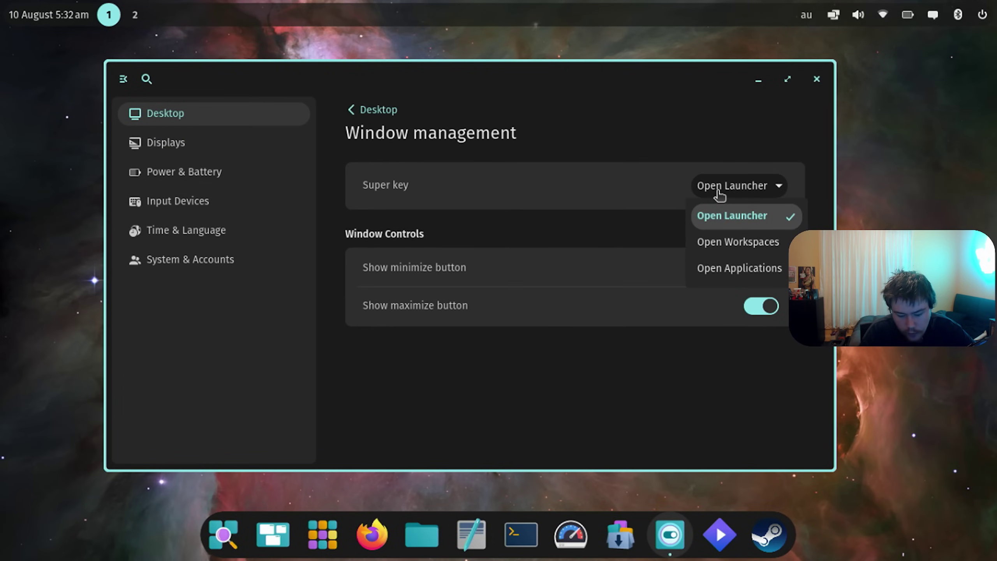
{"action": "left_click", "coordinate": [649, 237]}
{"action": "key", "text": "super"}
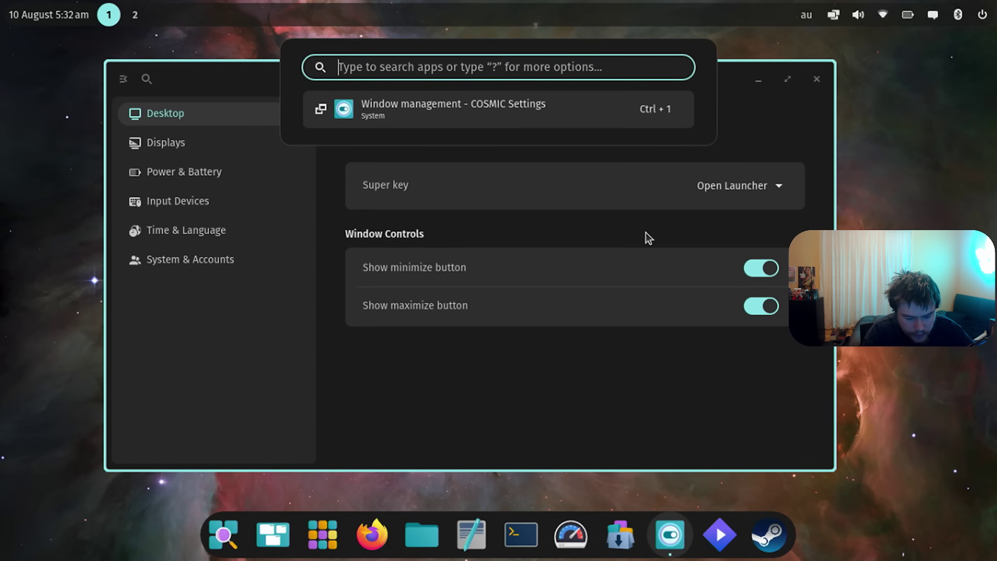
{"action": "key", "text": "super"}
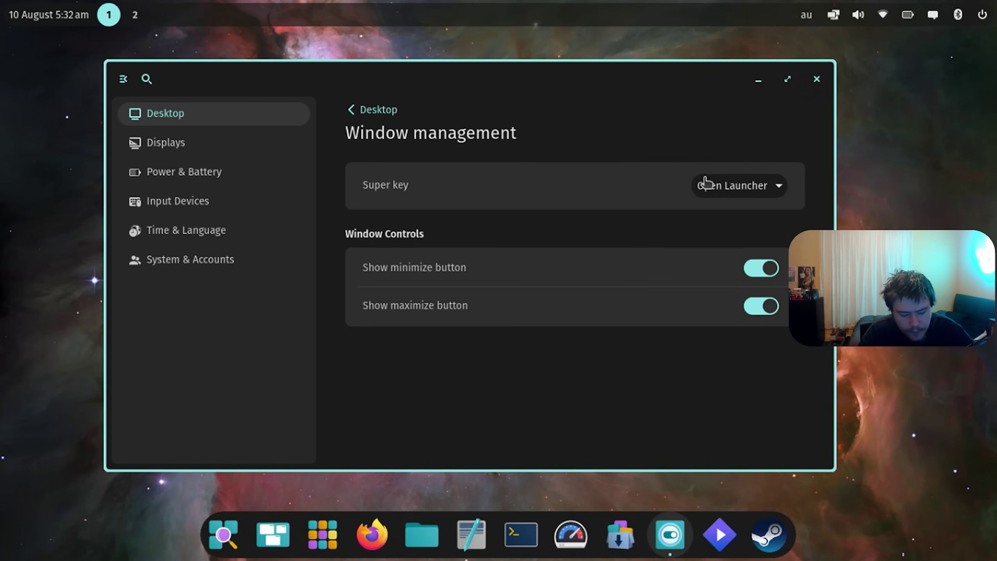
Step: Set the Super key action to Open Applications and test it
{"action": "left_click", "coordinate": [708, 184]}
{"action": "left_click", "coordinate": [729, 262]}
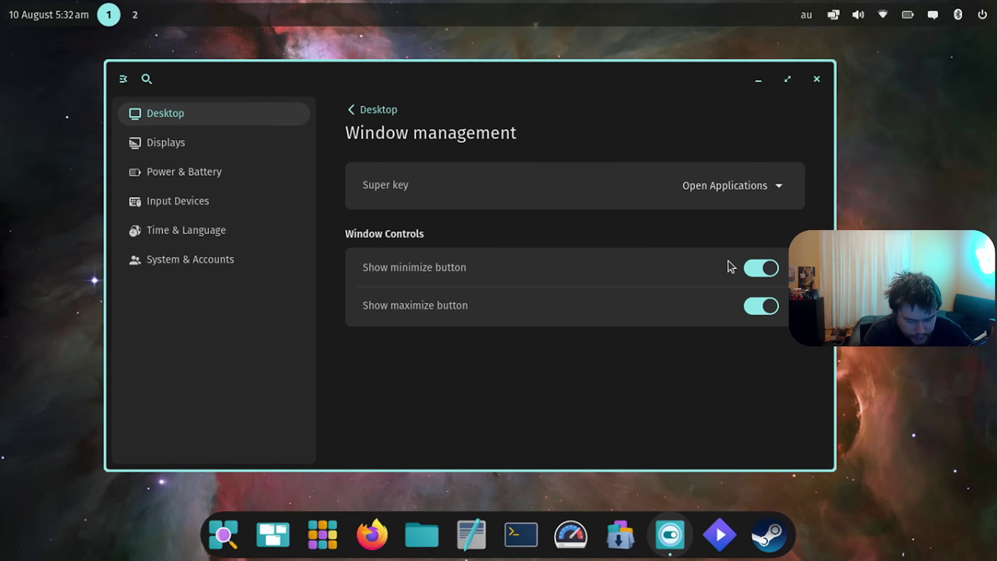
{"action": "key", "text": "super"}
{"action": "key", "text": "super"}
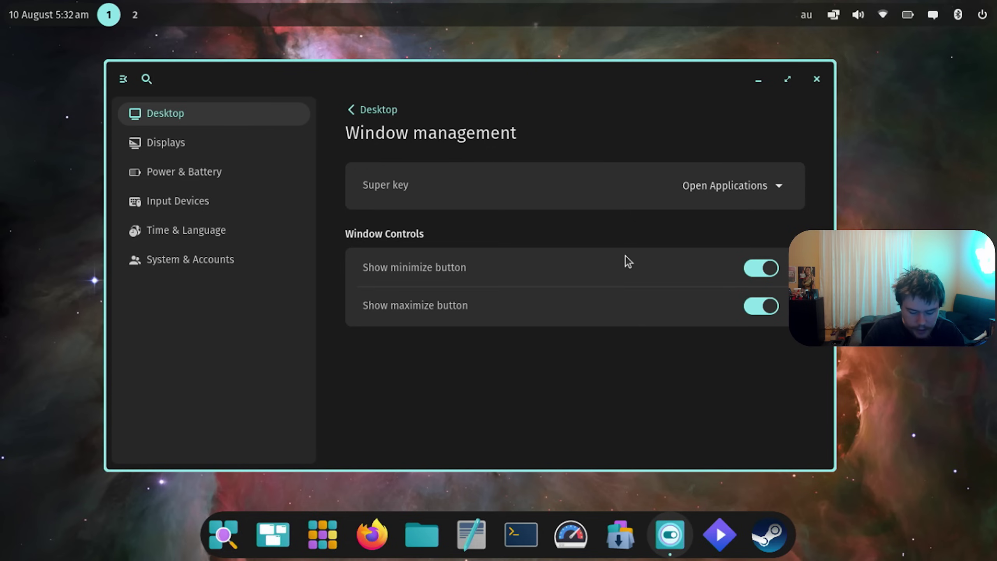
Step: Turn off the minimize and maximize buttons in the window controls
{"action": "left_click", "coordinate": [766, 271]}
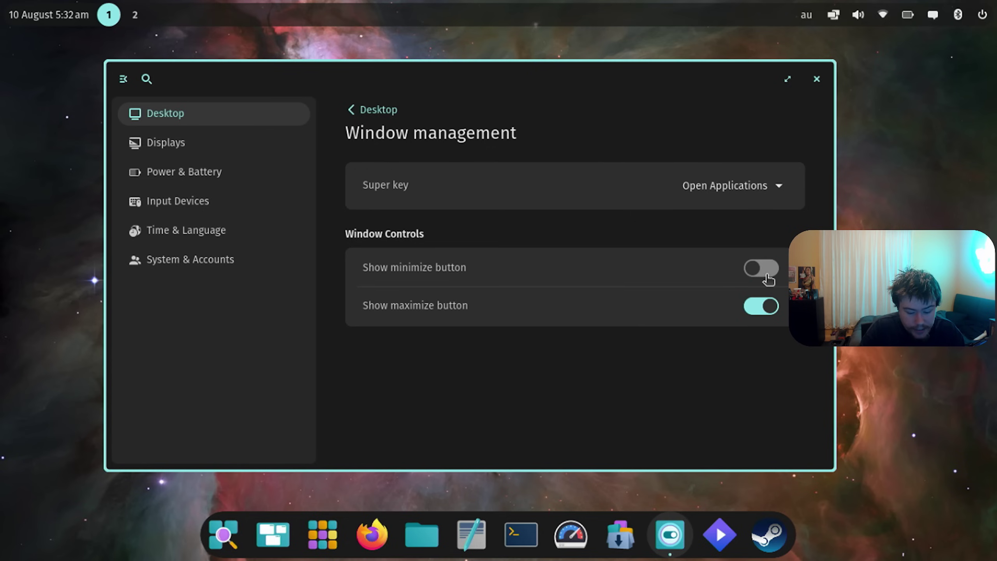
{"action": "left_click", "coordinate": [757, 308]}
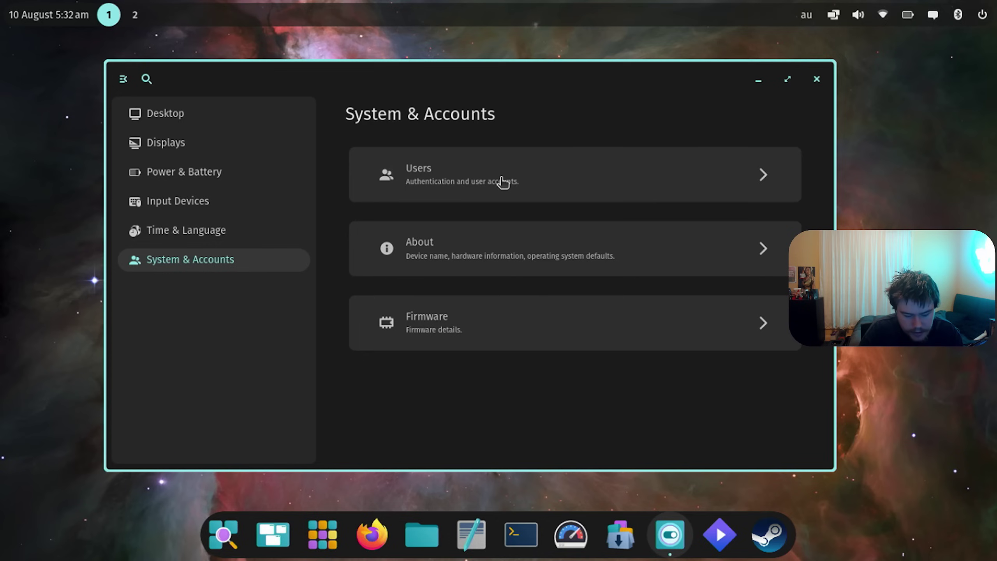
Step: Examine the Users, About and Firmware pages under System & Accounts, including the hardware and operating system details
{"action": "left_click", "coordinate": [503, 182]}
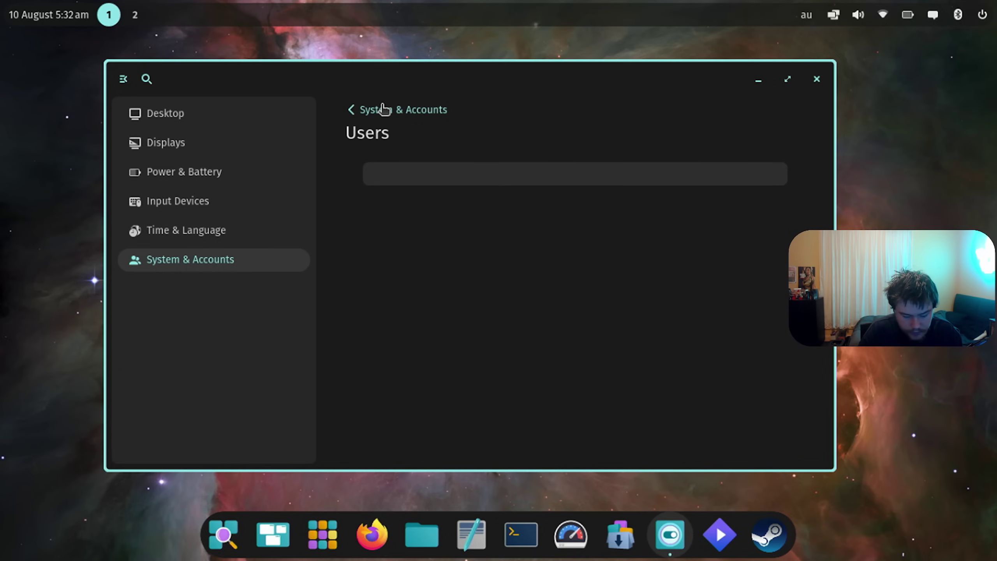
{"action": "left_click", "coordinate": [383, 110]}
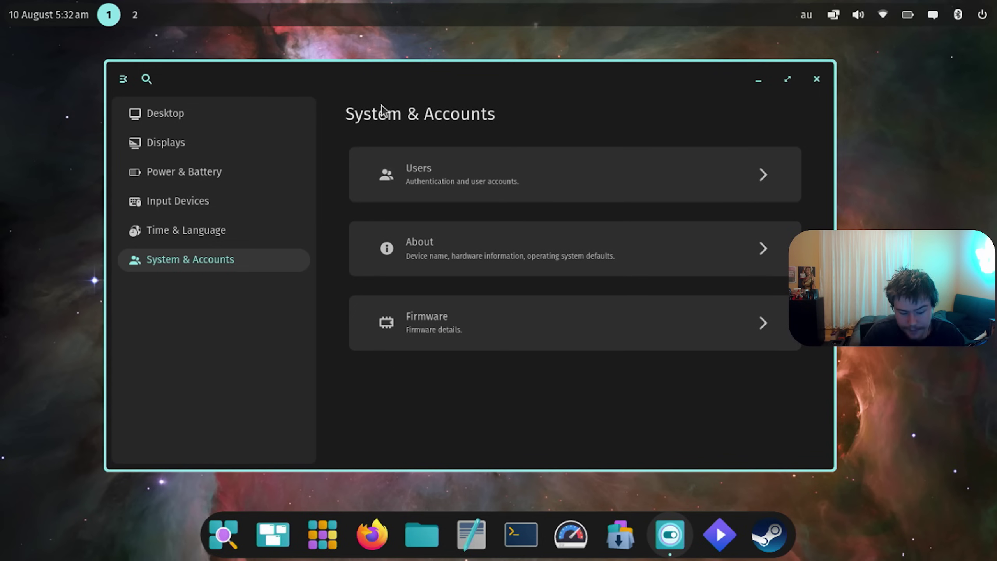
{"action": "left_click", "coordinate": [469, 249]}
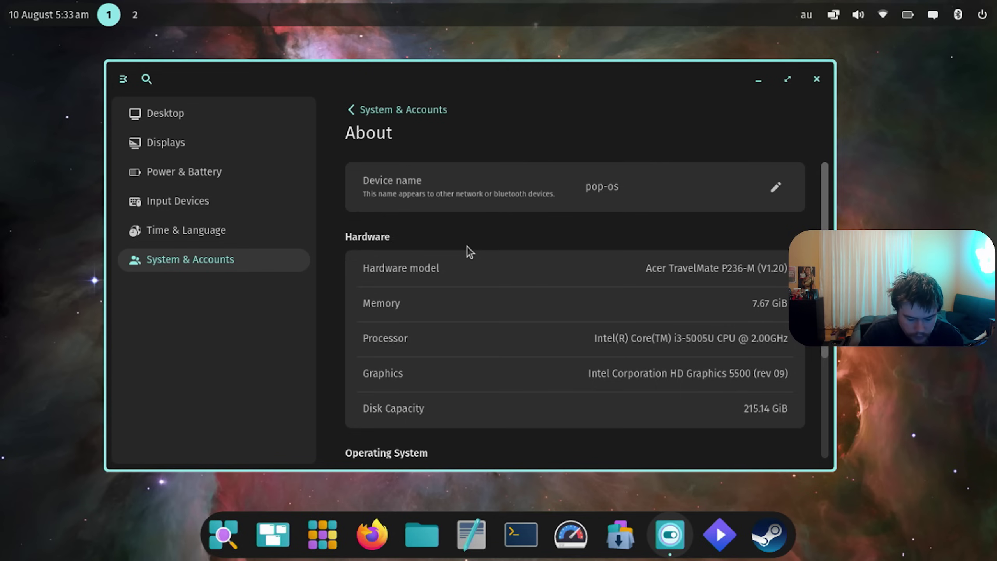
{"action": "scroll", "coordinate": [467, 246], "scroll_direction": "down", "scroll_amount": 5}
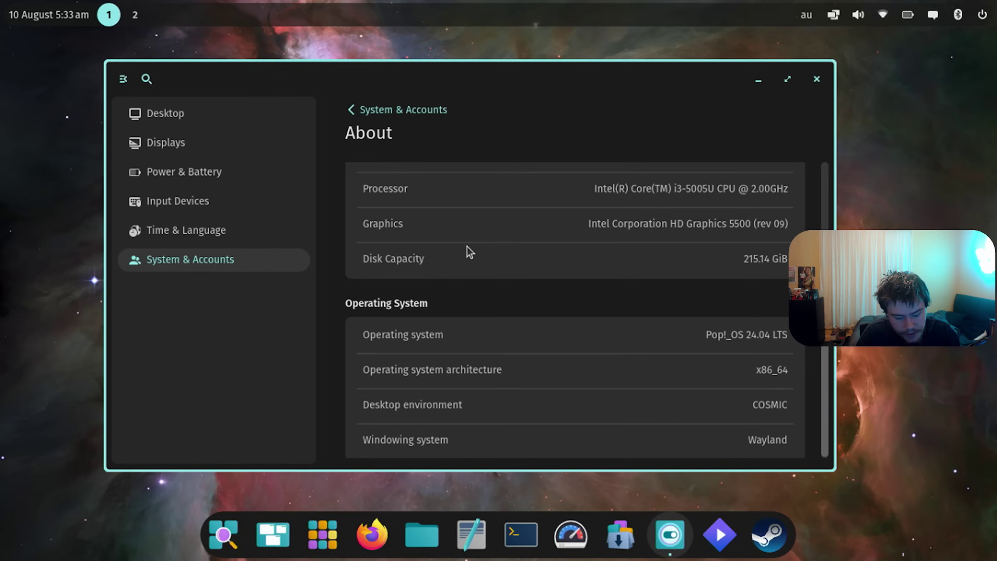
{"action": "left_click", "coordinate": [448, 320]}
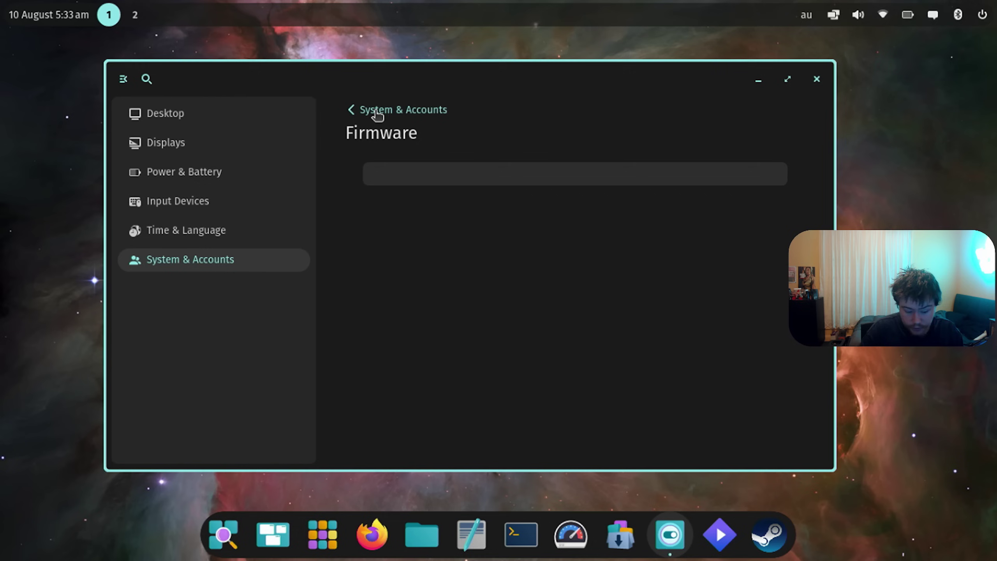
Step: Examine the Mouse and Touchpad pages under Input Devices, including click behavior, scrolling and gestures, and close the settings window
{"action": "left_click", "coordinate": [376, 111]}
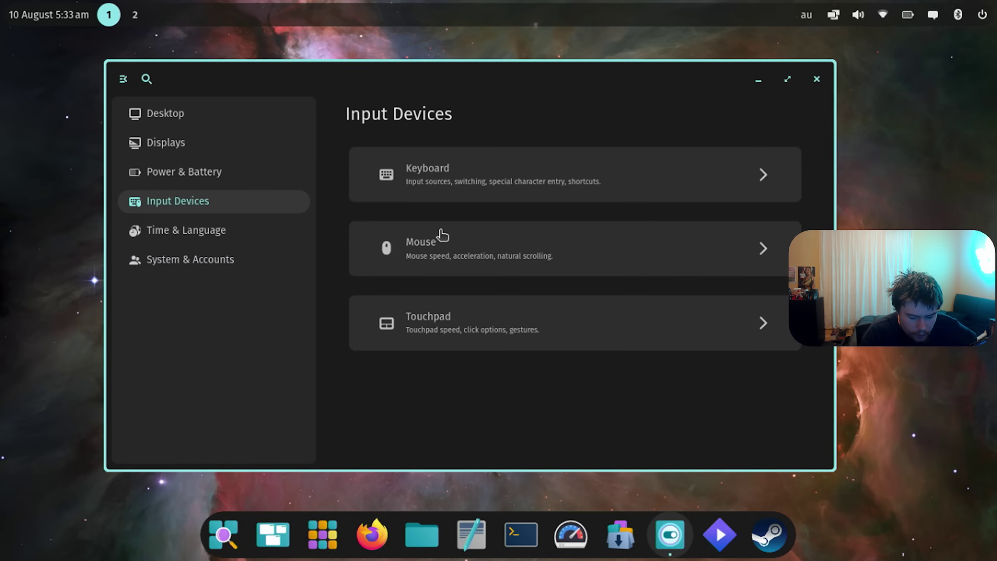
{"action": "left_click", "coordinate": [428, 242]}
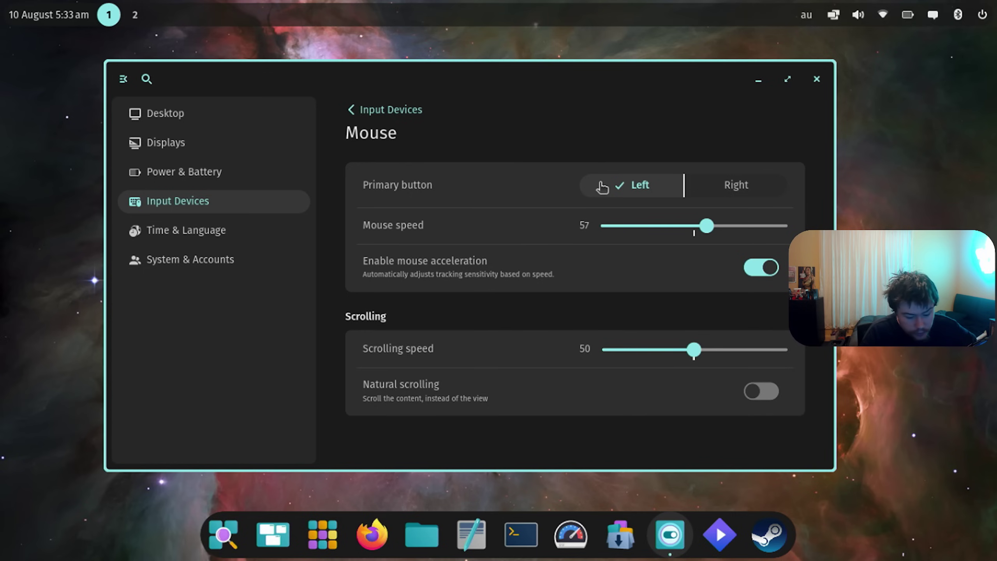
{"action": "left_click", "coordinate": [416, 113]}
{"action": "left_click", "coordinate": [440, 324]}
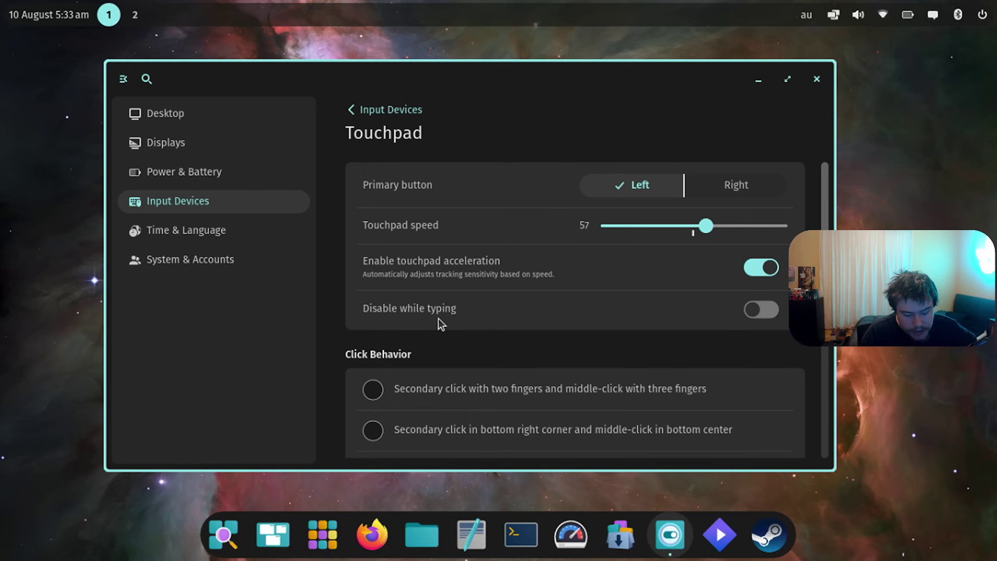
{"action": "scroll", "coordinate": [441, 324], "scroll_direction": "down", "scroll_amount": 3}
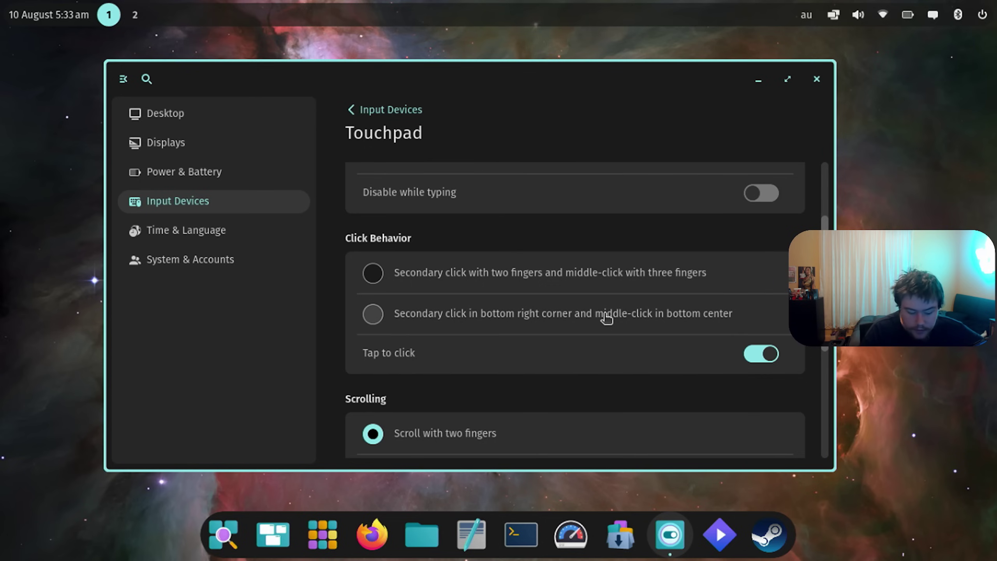
{"action": "scroll", "coordinate": [606, 318], "scroll_direction": "down", "scroll_amount": 3}
{"action": "scroll", "coordinate": [606, 318], "scroll_direction": "down", "scroll_amount": 3}
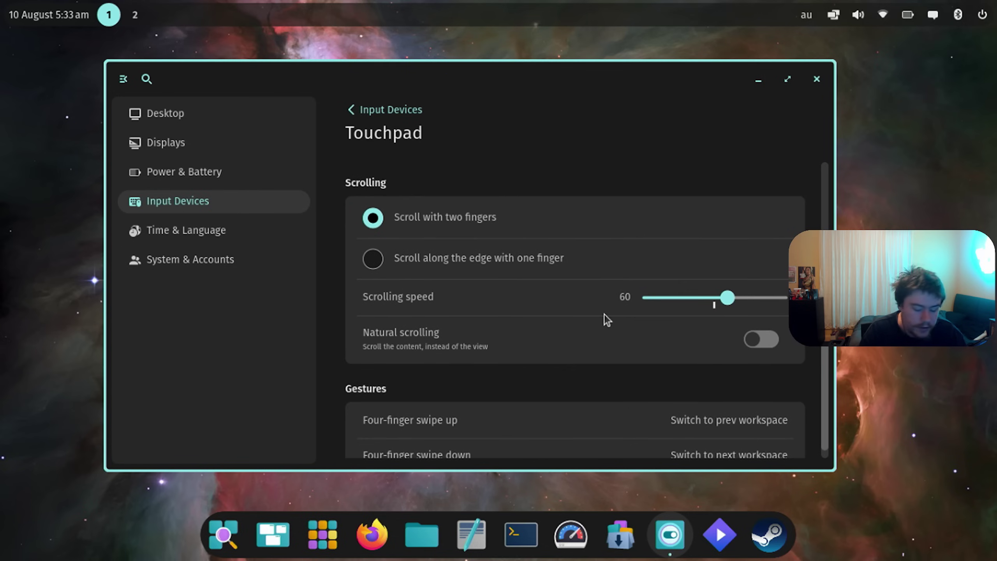
{"action": "scroll", "coordinate": [605, 314], "scroll_direction": "down", "scroll_amount": 1}
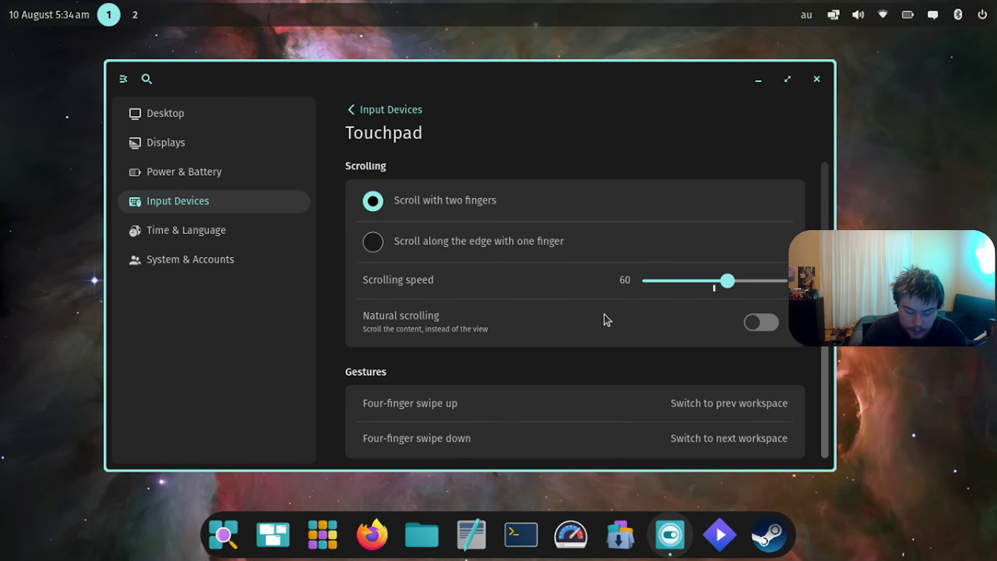
{"action": "left_click", "coordinate": [813, 82]}
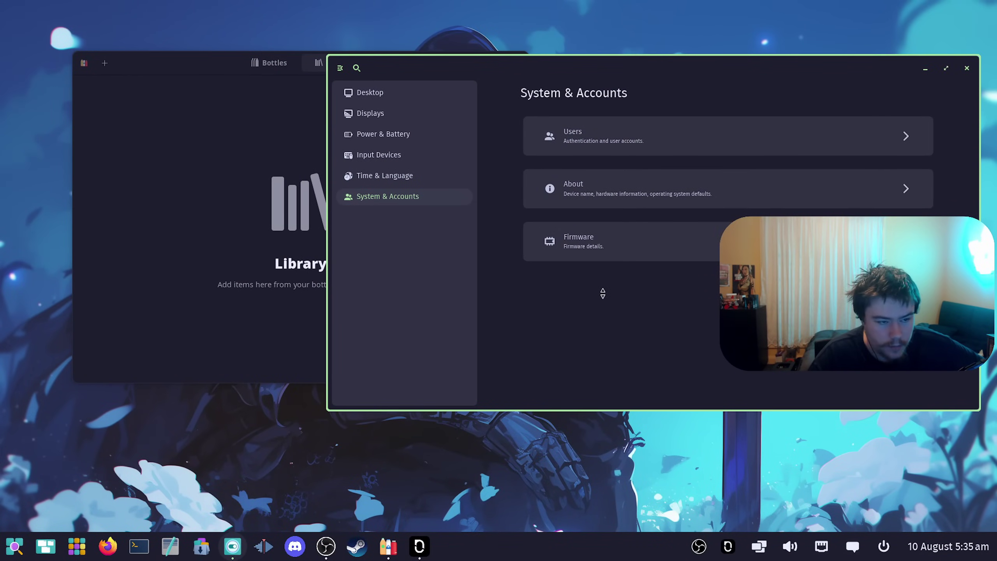
Step: Minimize the settings and Bottles windows, and skim the game compatibility table in GitHub issue #311 in Firefox
{"action": "left_click", "coordinate": [926, 70]}
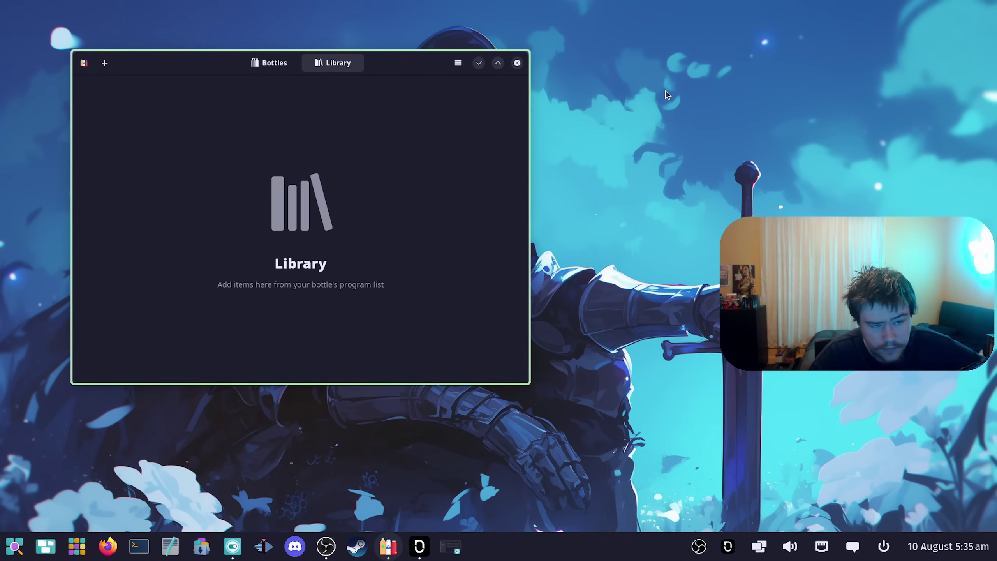
{"action": "left_click", "coordinate": [478, 63]}
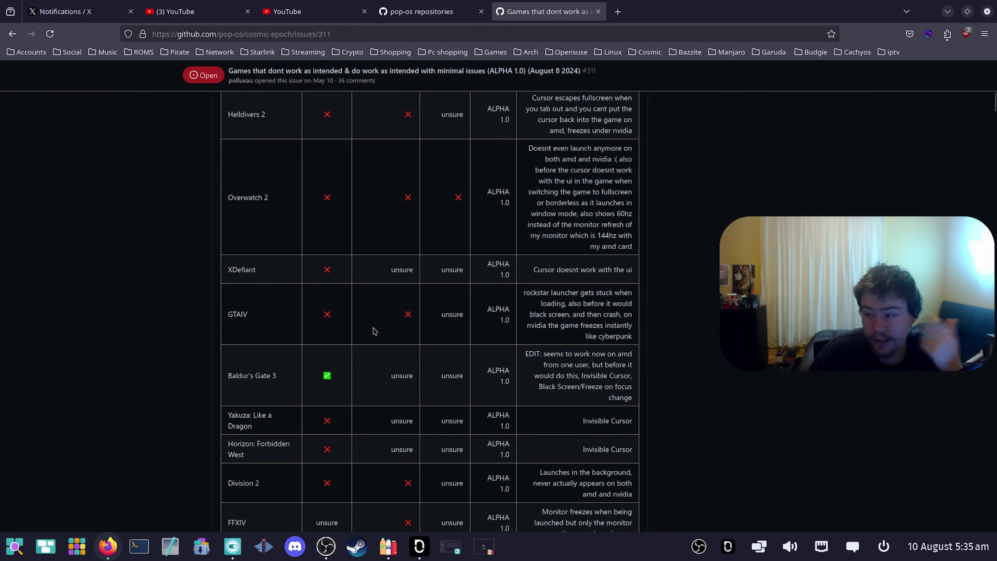
{"action": "scroll", "coordinate": [373, 330], "scroll_direction": "up", "scroll_amount": 12}
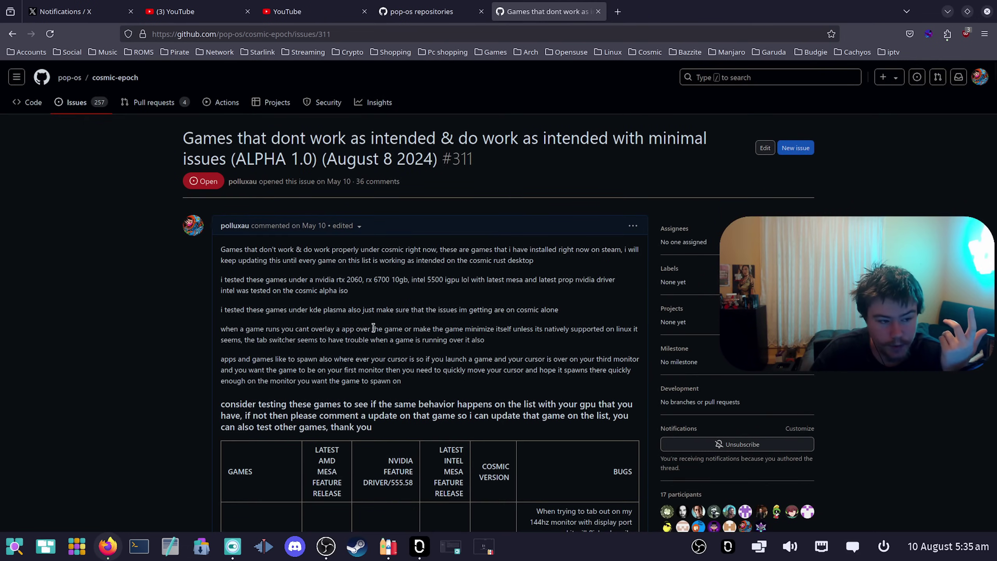
{"action": "scroll", "coordinate": [374, 329], "scroll_direction": "down", "scroll_amount": 7}
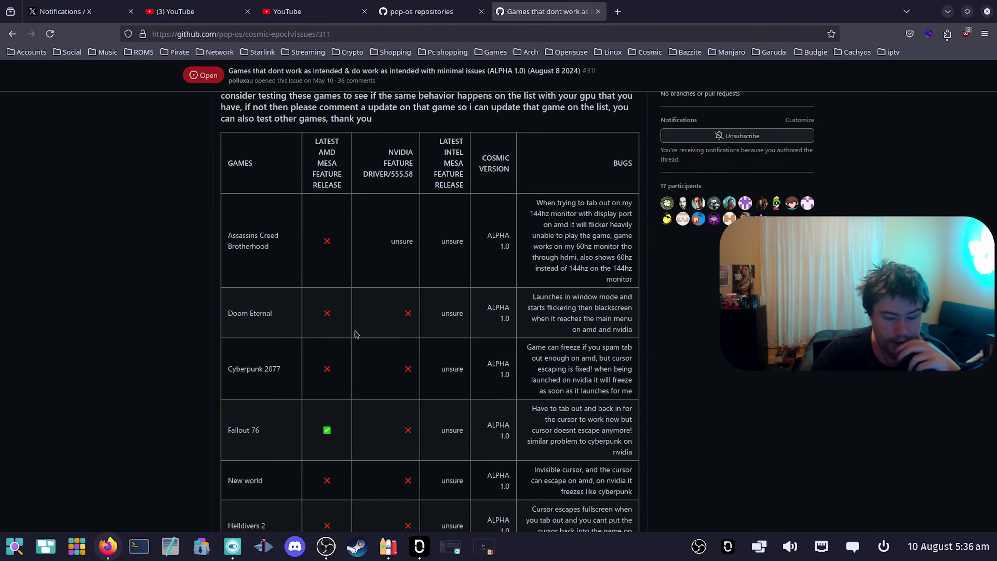
{"action": "scroll", "coordinate": [355, 334], "scroll_direction": "down", "scroll_amount": 10}
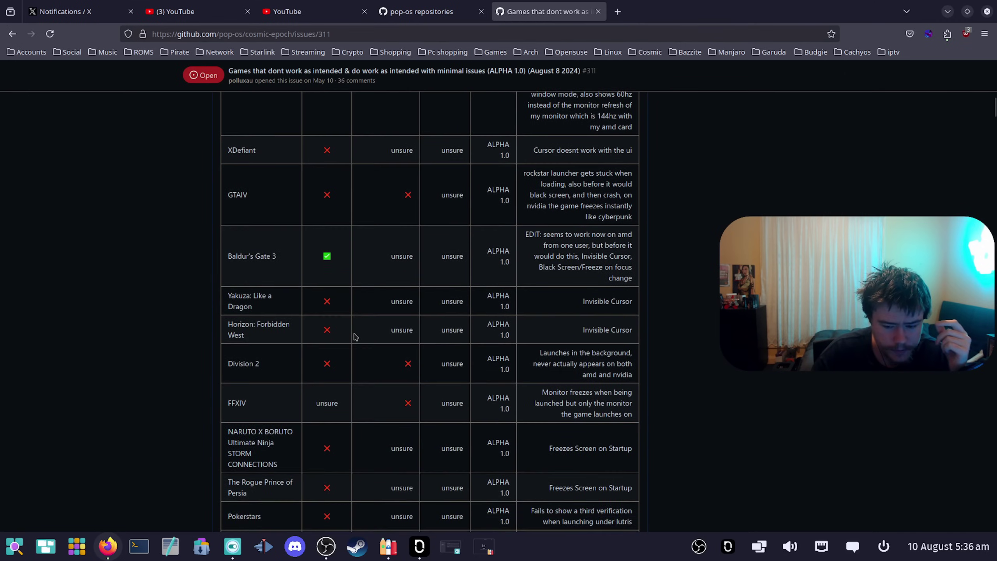
{"action": "scroll", "coordinate": [356, 336], "scroll_direction": "down", "scroll_amount": 5}
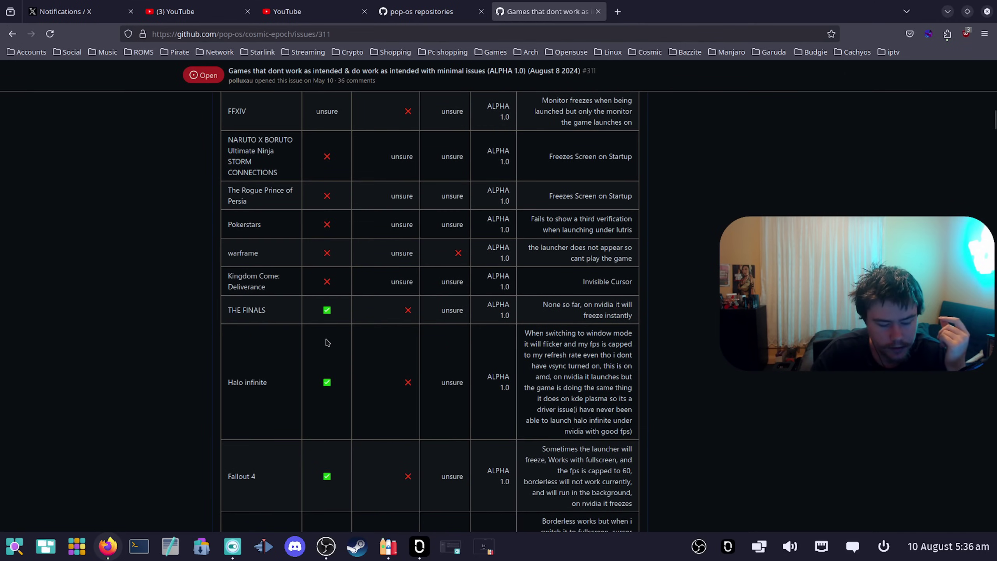
{"action": "scroll", "coordinate": [322, 334], "scroll_direction": "down", "scroll_amount": 4}
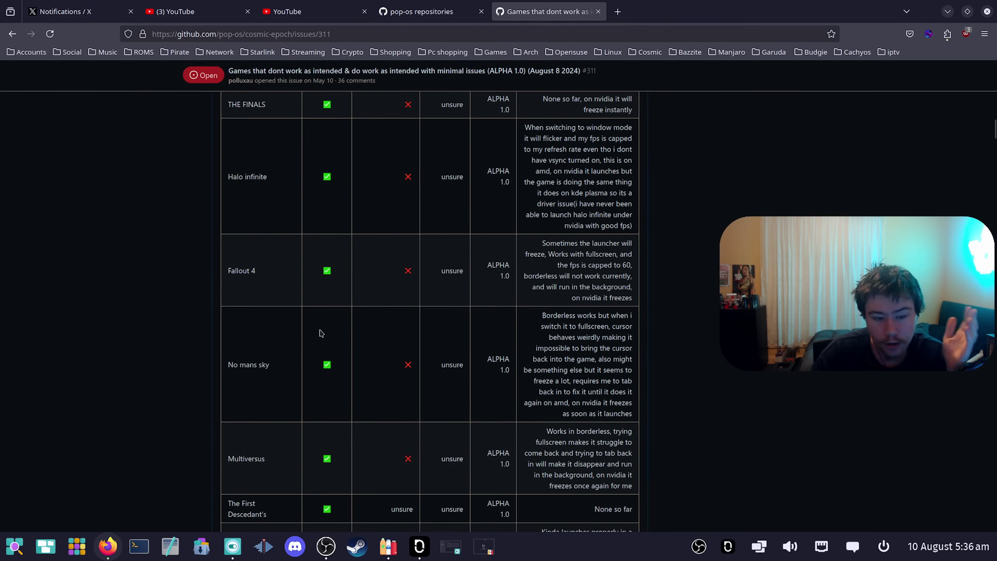
{"action": "scroll", "coordinate": [321, 329], "scroll_direction": "down", "scroll_amount": 4}
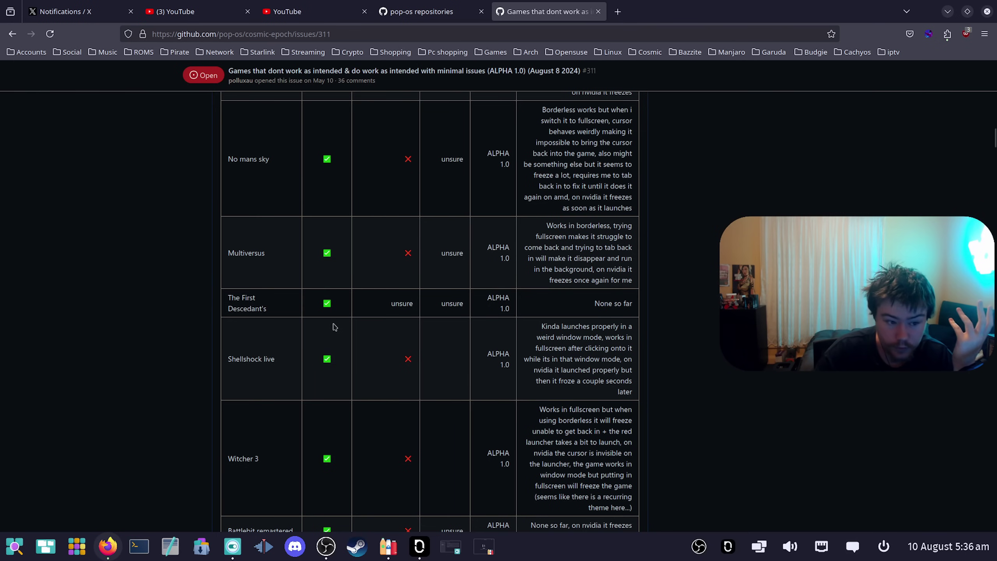
{"action": "scroll", "coordinate": [334, 327], "scroll_direction": "down", "scroll_amount": 10}
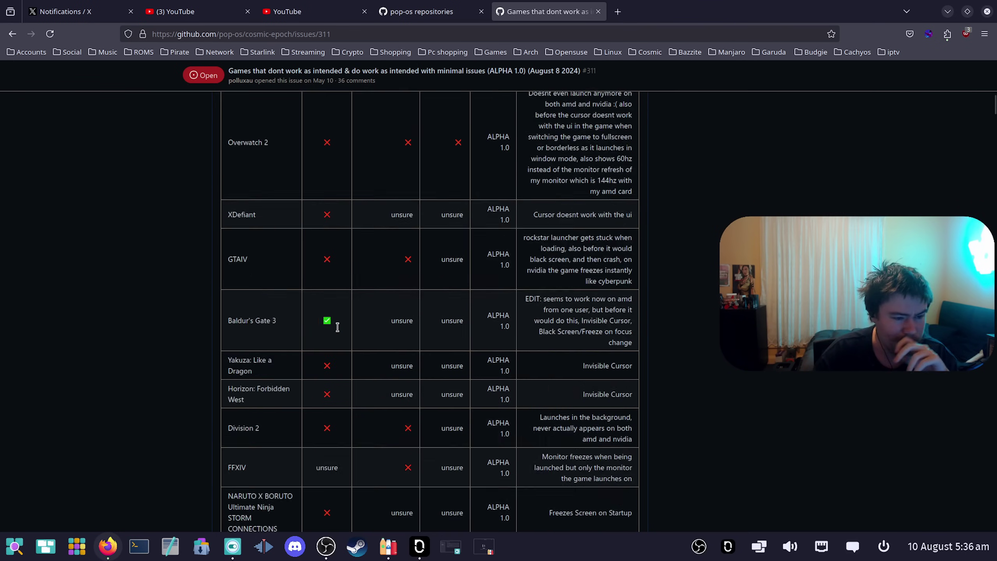
{"action": "scroll", "coordinate": [437, 279], "scroll_direction": "up", "scroll_amount": 6}
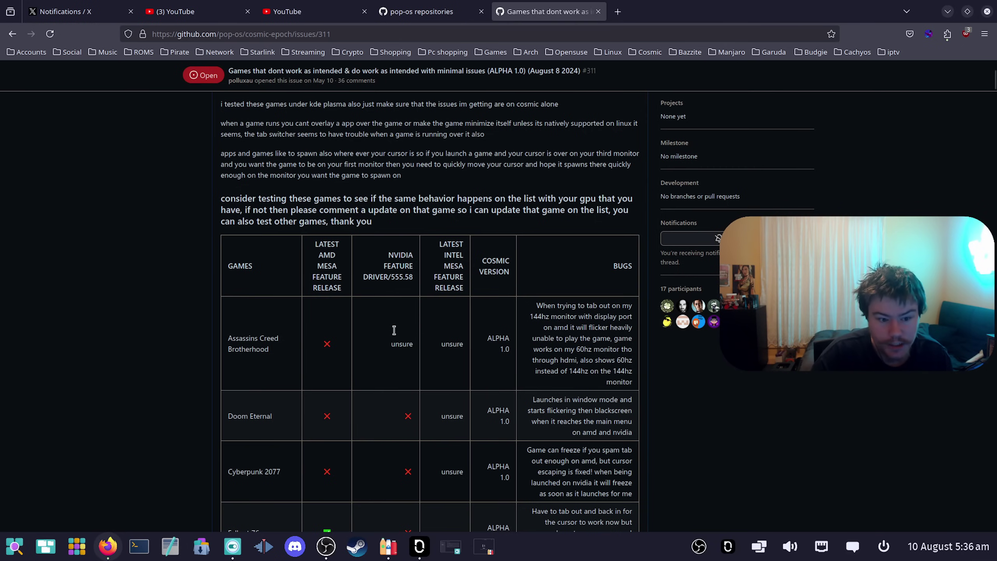
Step: Review the Cyberpunk 2077 row, highlighting its name, AMD and Nvidia status marks and the Nvidia freeze note under bugs
{"action": "scroll", "coordinate": [398, 332], "scroll_direction": "down", "scroll_amount": 3}
{"action": "left_click_drag", "start_coordinate": [281, 368], "coordinate": [227, 370]}
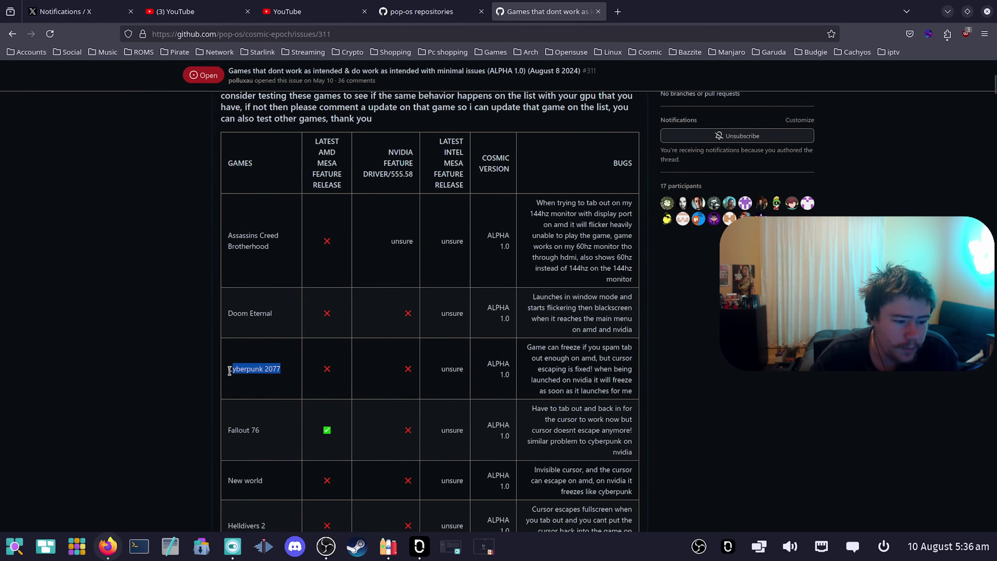
{"action": "left_click", "coordinate": [325, 384]}
{"action": "left_click_drag", "start_coordinate": [320, 374], "coordinate": [328, 363]}
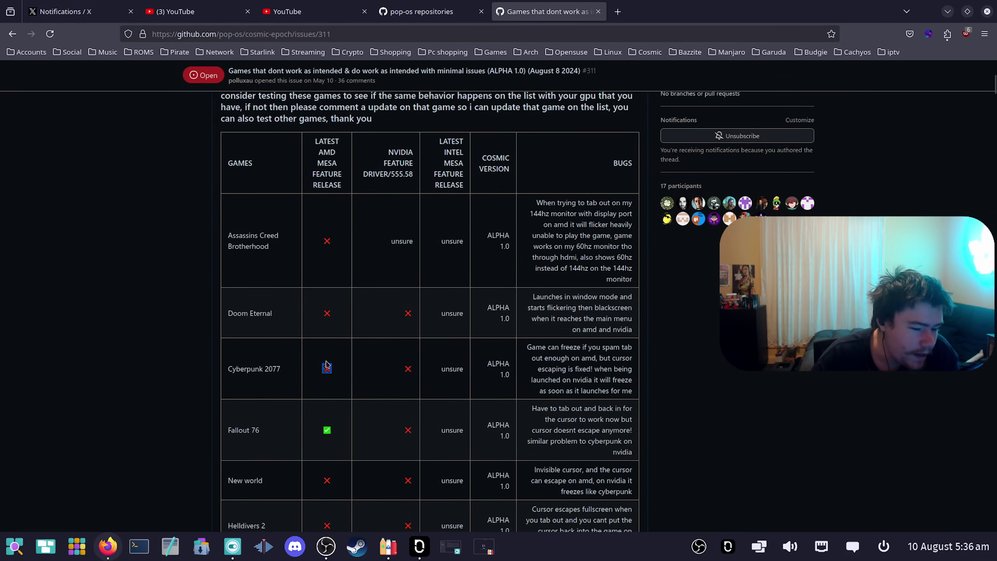
{"action": "left_click", "coordinate": [356, 373]}
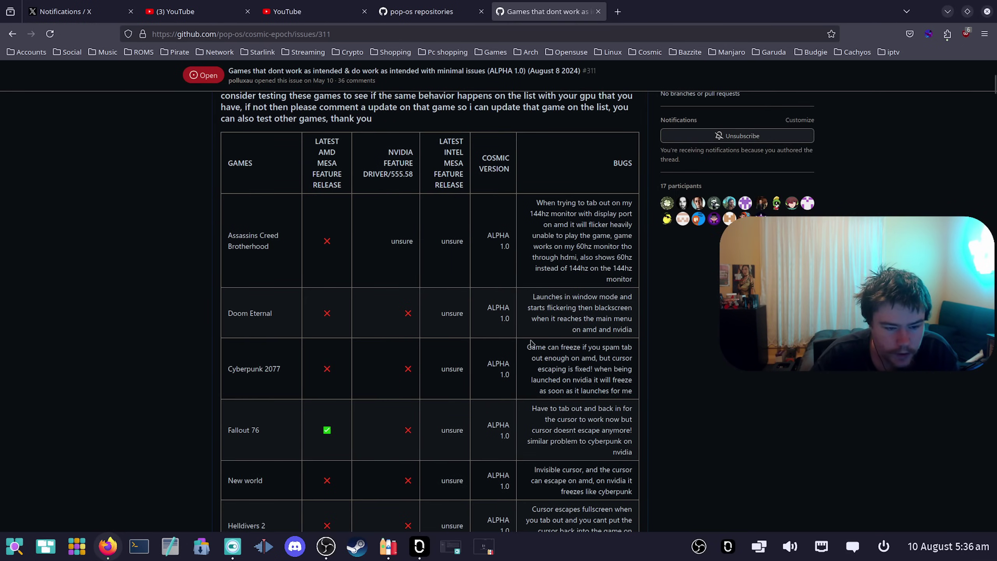
{"action": "left_click_drag", "start_coordinate": [528, 351], "coordinate": [598, 347]}
{"action": "left_click", "coordinate": [615, 348]}
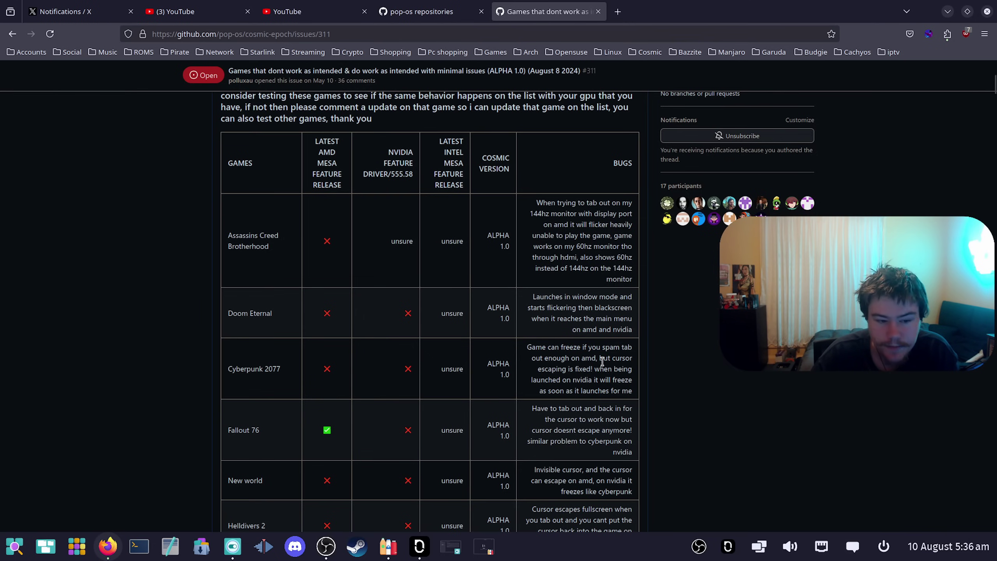
{"action": "left_click", "coordinate": [408, 368]}
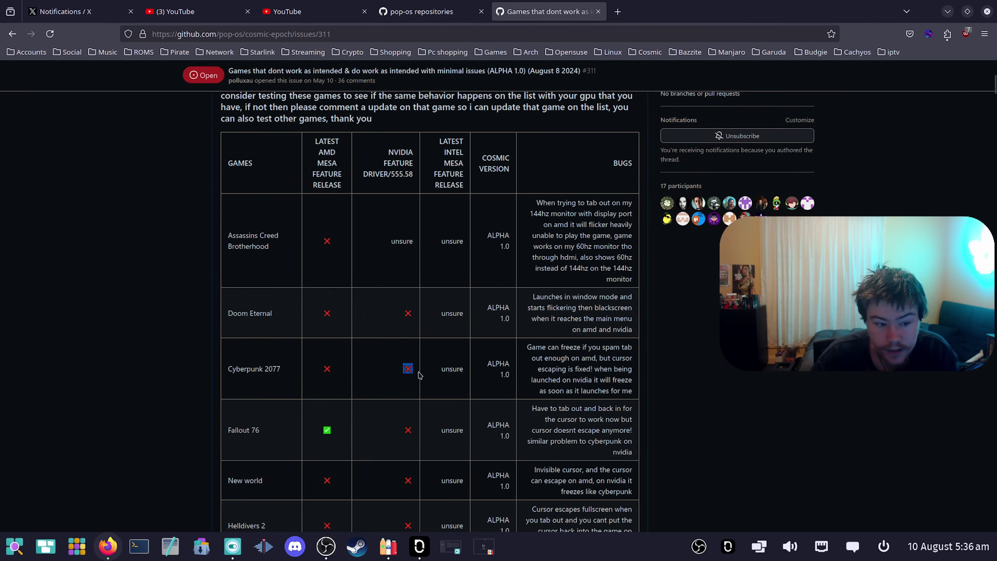
{"action": "left_click", "coordinate": [601, 366]}
{"action": "left_click_drag", "start_coordinate": [572, 379], "coordinate": [628, 377]}
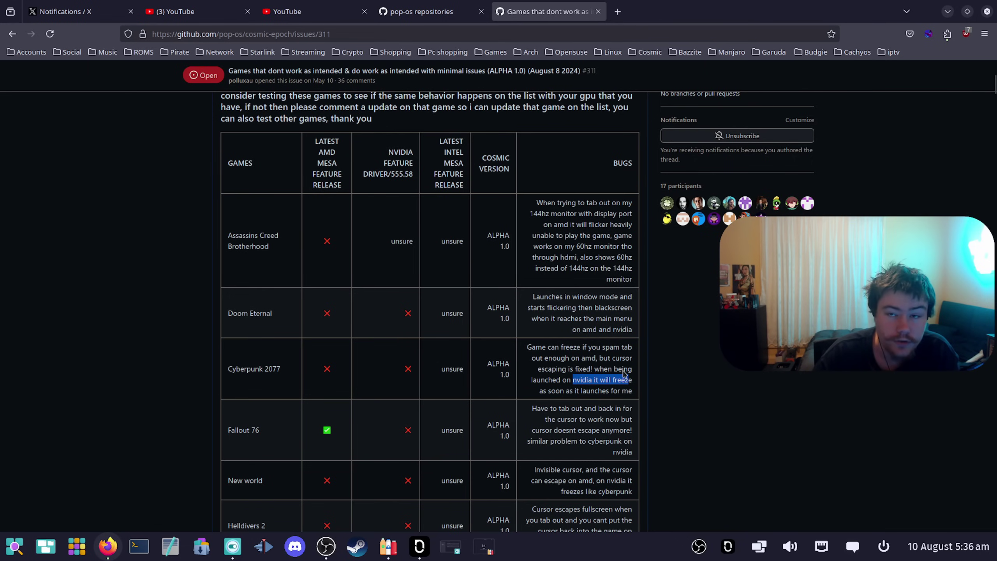
Step: Review the Fallout 76 row, highlighting its AMD and Nvidia status marks
{"action": "scroll", "coordinate": [625, 374], "scroll_direction": "down", "scroll_amount": 3}
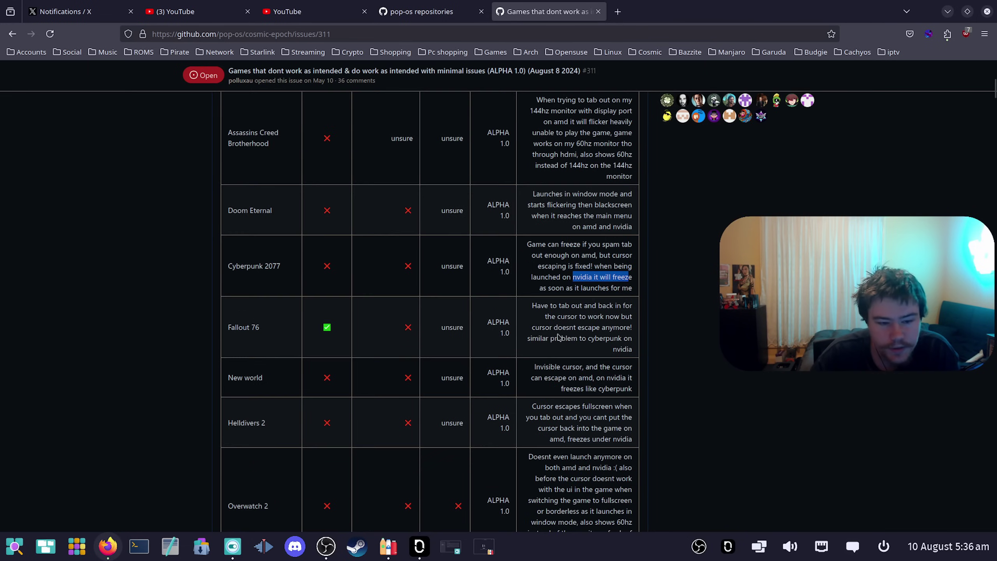
{"action": "left_click", "coordinate": [321, 328]}
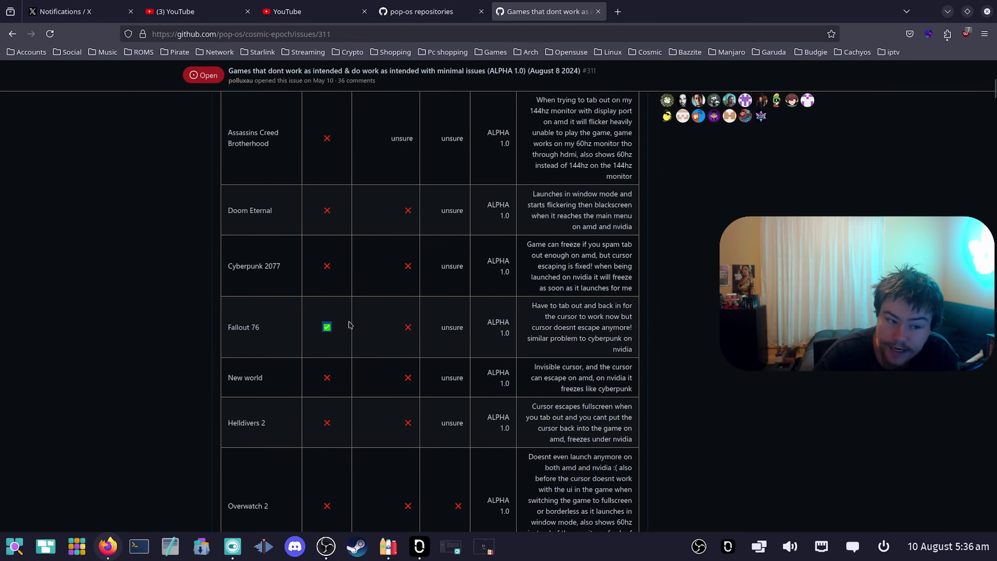
{"action": "left_click_drag", "start_coordinate": [387, 329], "coordinate": [426, 327]}
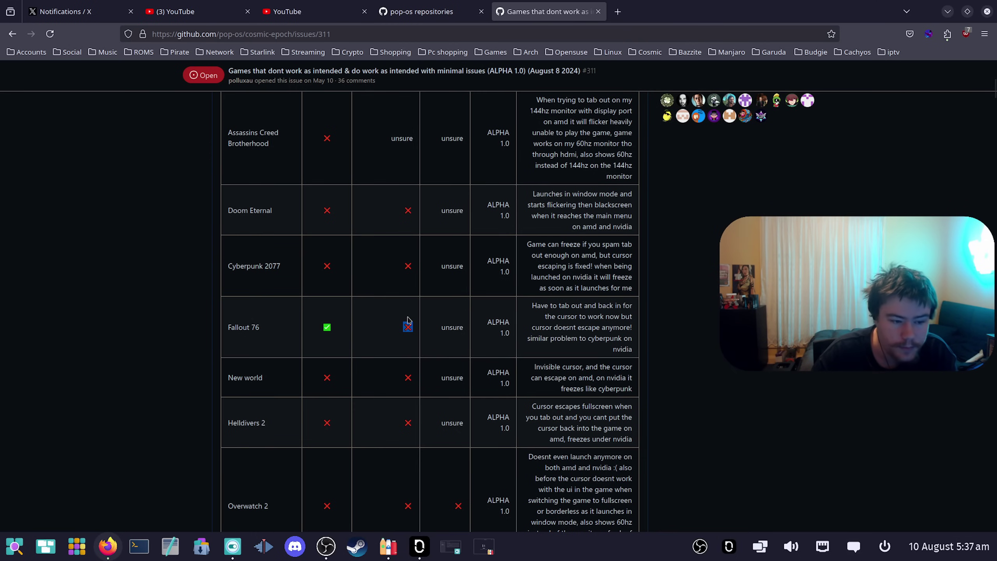
{"action": "left_click", "coordinate": [408, 321]}
Step: Review the Overwatch 2 row, highlighting its name, AMD status mark and the cursor issue in its bug description
{"action": "scroll", "coordinate": [411, 324], "scroll_direction": "down", "scroll_amount": 5}
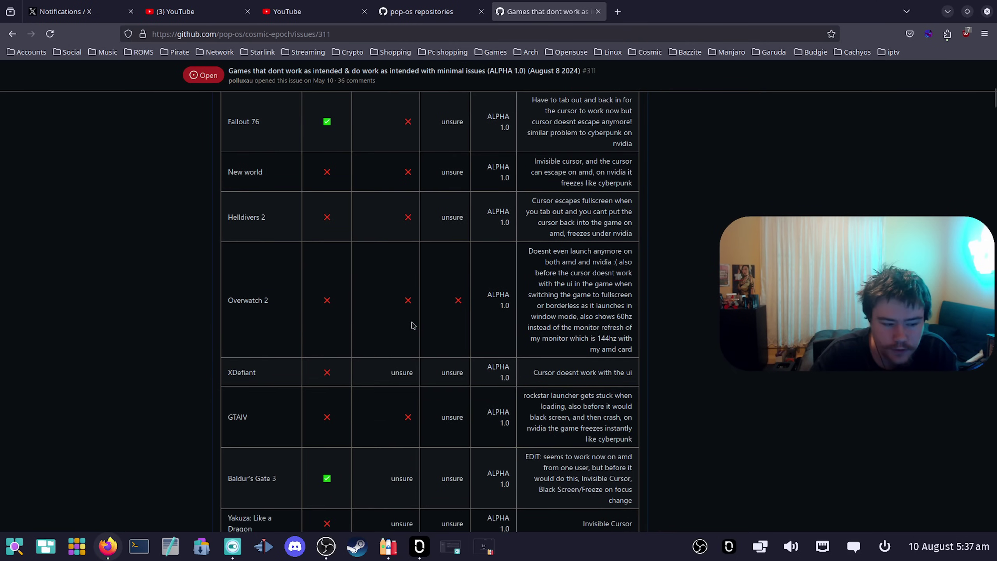
{"action": "scroll", "coordinate": [411, 324], "scroll_direction": "down", "scroll_amount": 3}
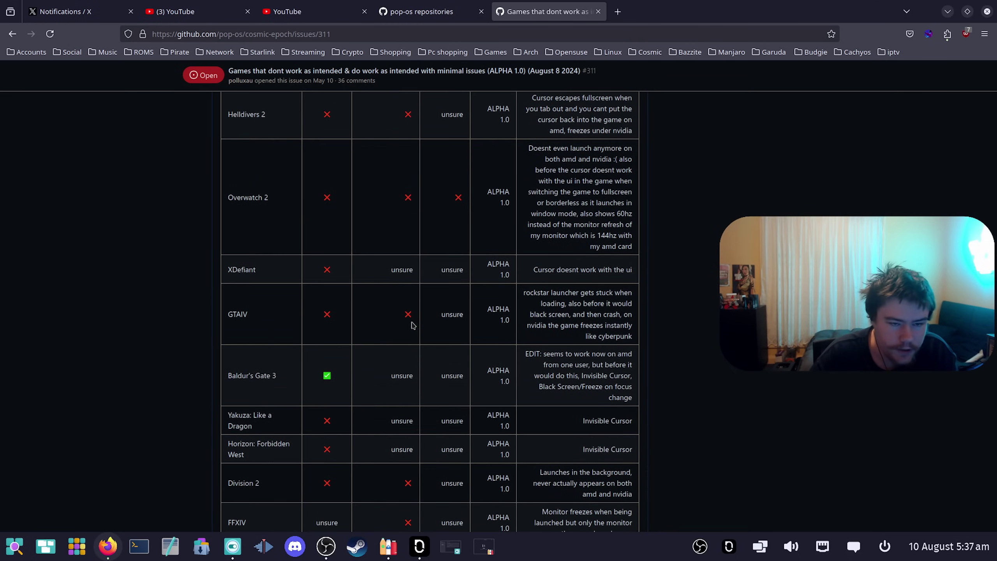
{"action": "left_click_drag", "start_coordinate": [270, 199], "coordinate": [227, 199]}
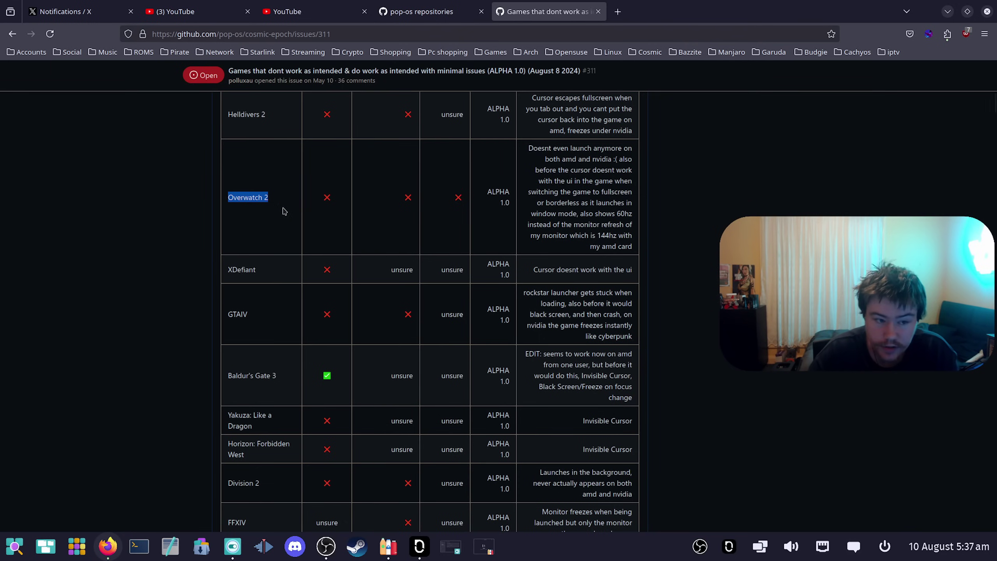
{"action": "left_click_drag", "start_coordinate": [317, 199], "coordinate": [329, 198]}
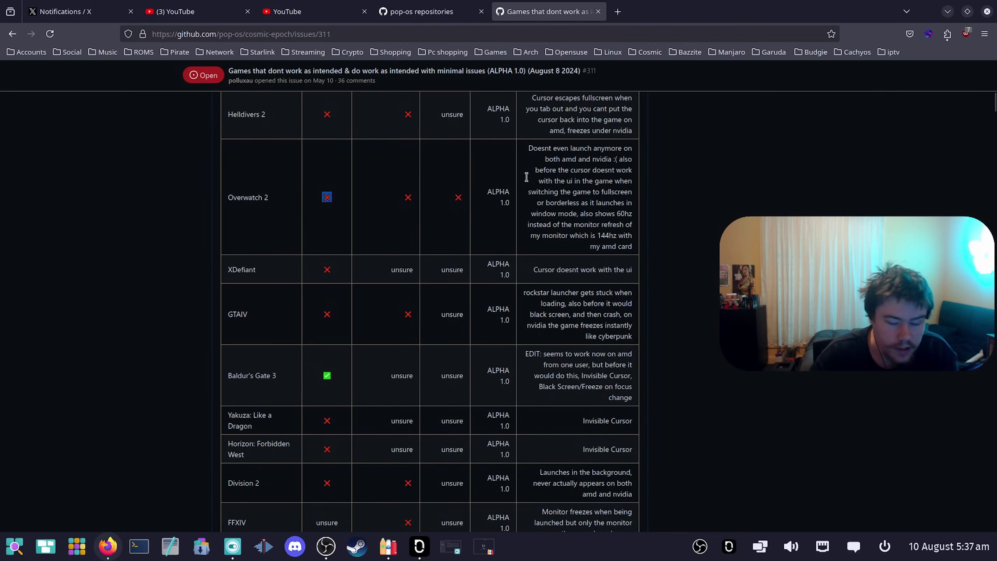
{"action": "left_click_drag", "start_coordinate": [528, 148], "coordinate": [621, 180]}
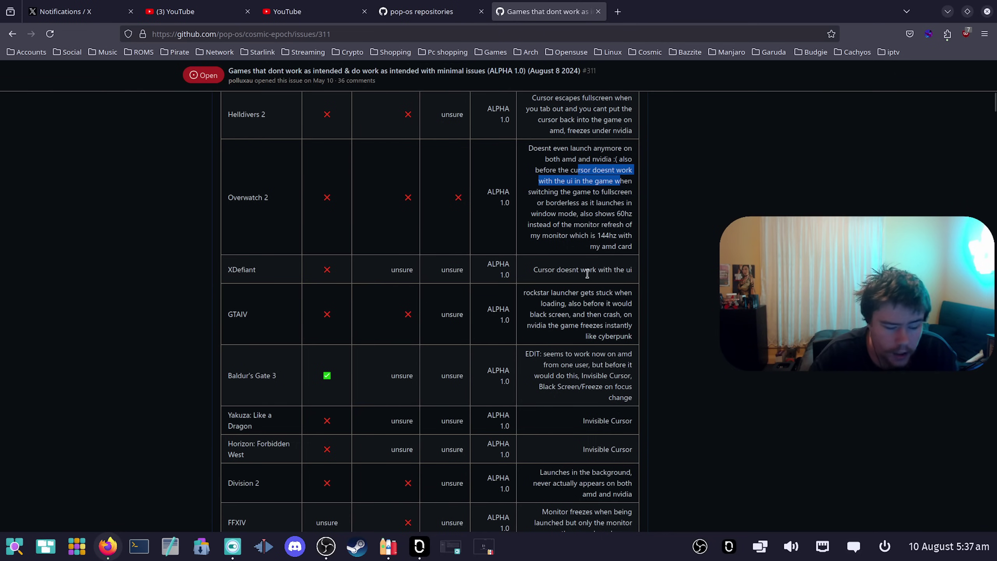
Step: Look through the remaining games in the compatibility table, from FFXIV down to Battlefield 1
{"action": "scroll", "coordinate": [587, 277], "scroll_direction": "down", "scroll_amount": 10}
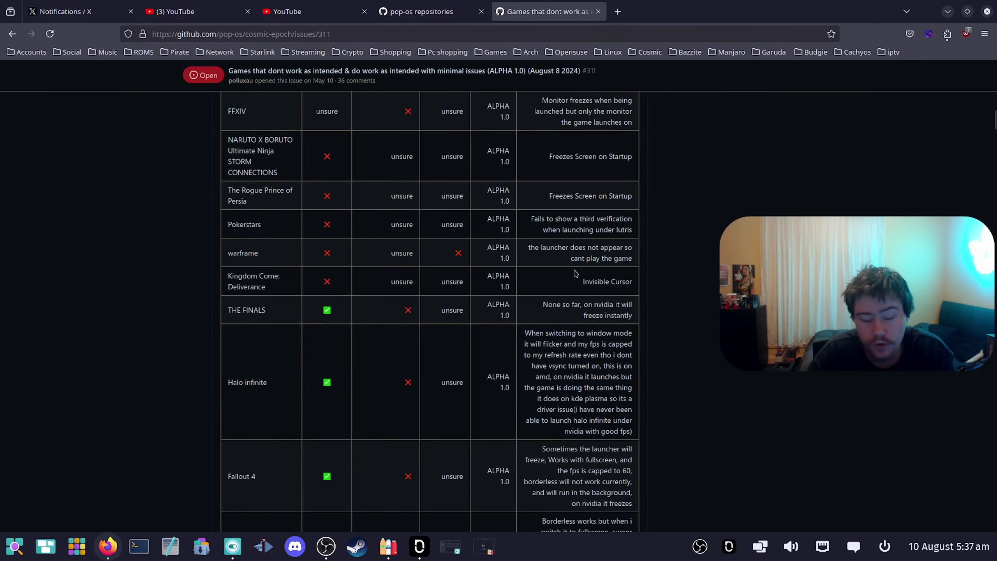
{"action": "scroll", "coordinate": [576, 273], "scroll_direction": "down", "scroll_amount": 2}
{"action": "scroll", "coordinate": [320, 252], "scroll_direction": "down", "scroll_amount": 4}
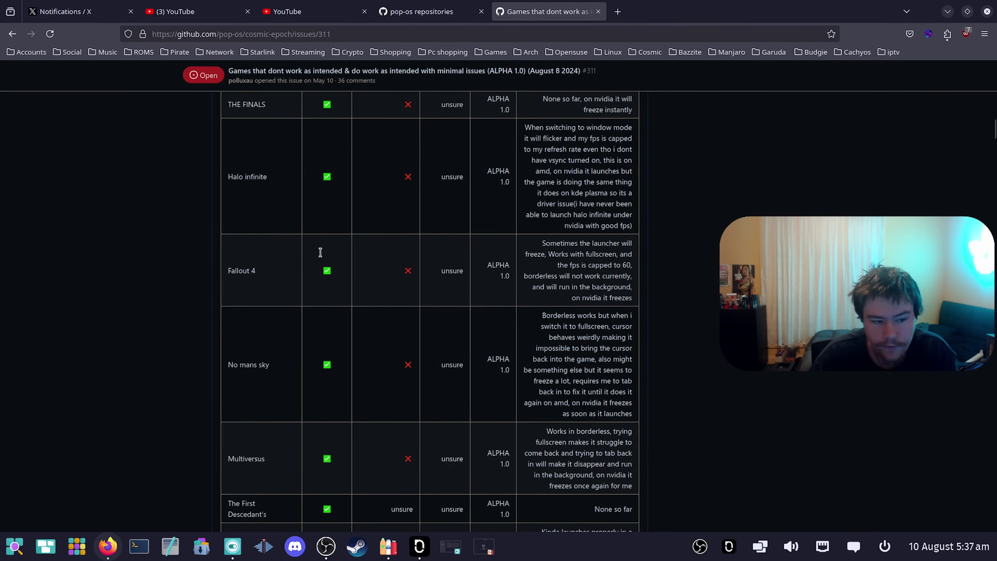
{"action": "scroll", "coordinate": [323, 253], "scroll_direction": "down", "scroll_amount": 3}
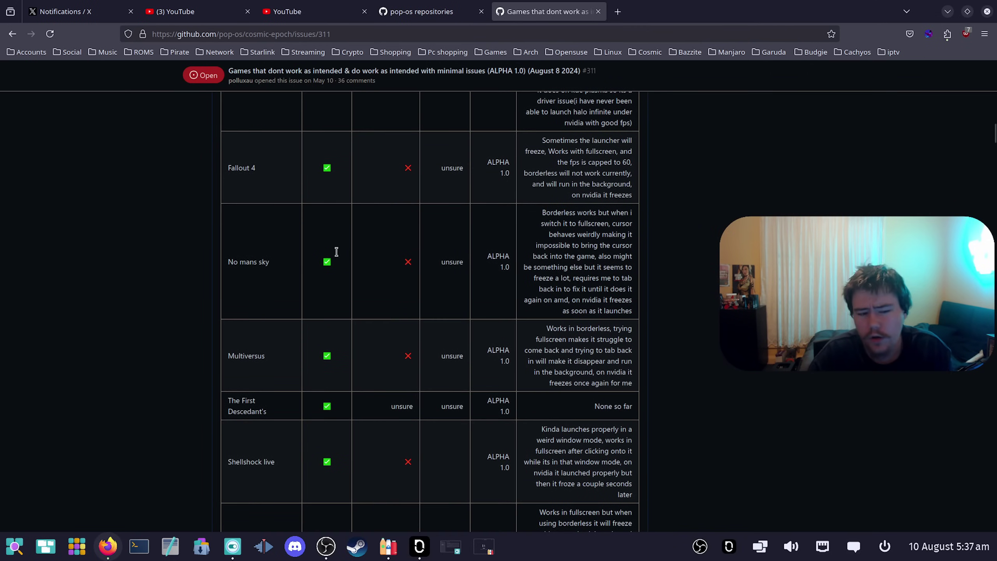
{"action": "scroll", "coordinate": [369, 253], "scroll_direction": "down", "scroll_amount": 12}
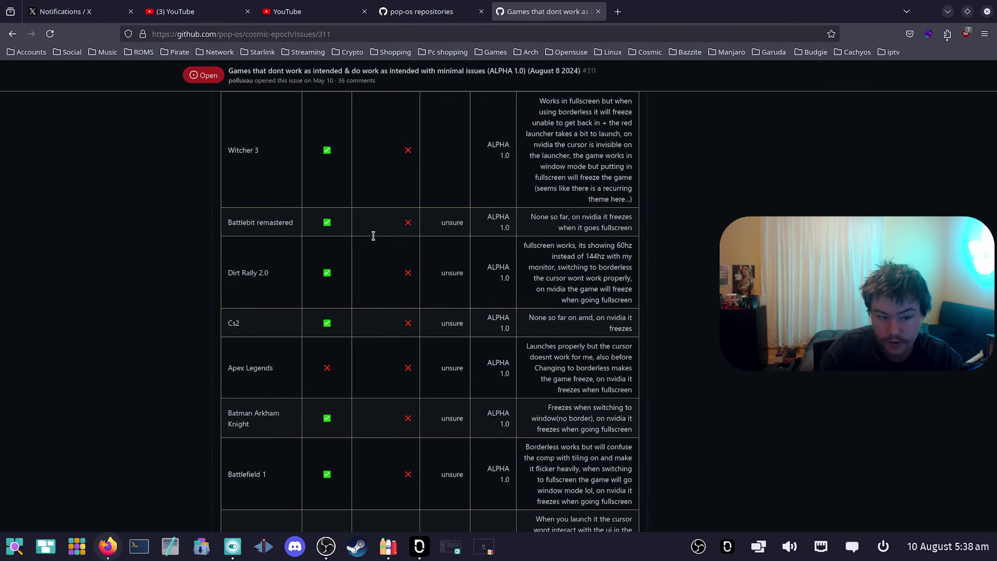
Step: Look through the compatibility rows from Battlefield 4 down to Lethal Company
{"action": "scroll", "coordinate": [373, 235], "scroll_direction": "down", "scroll_amount": 6}
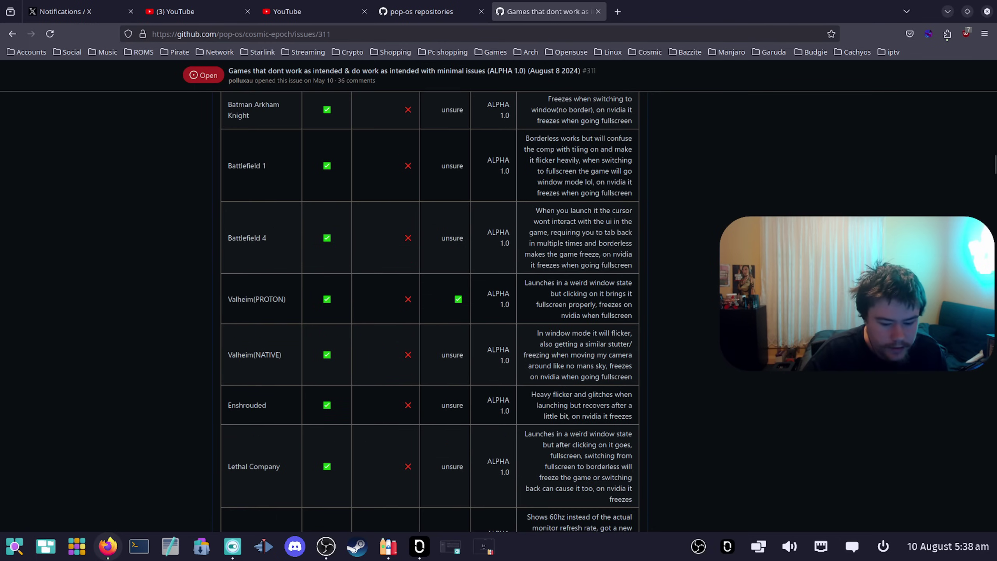
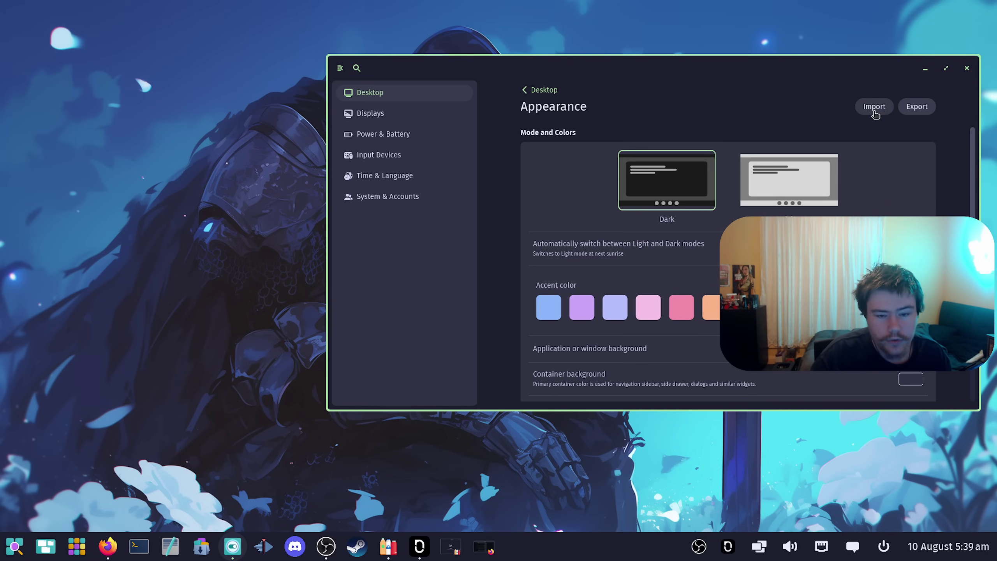
Step: Import the Catppuccin-Macchiato-Peach.ron theme from the cosmic-desktop/cosmic-settings folder into the Appearance settings
{"action": "left_click", "coordinate": [874, 106]}
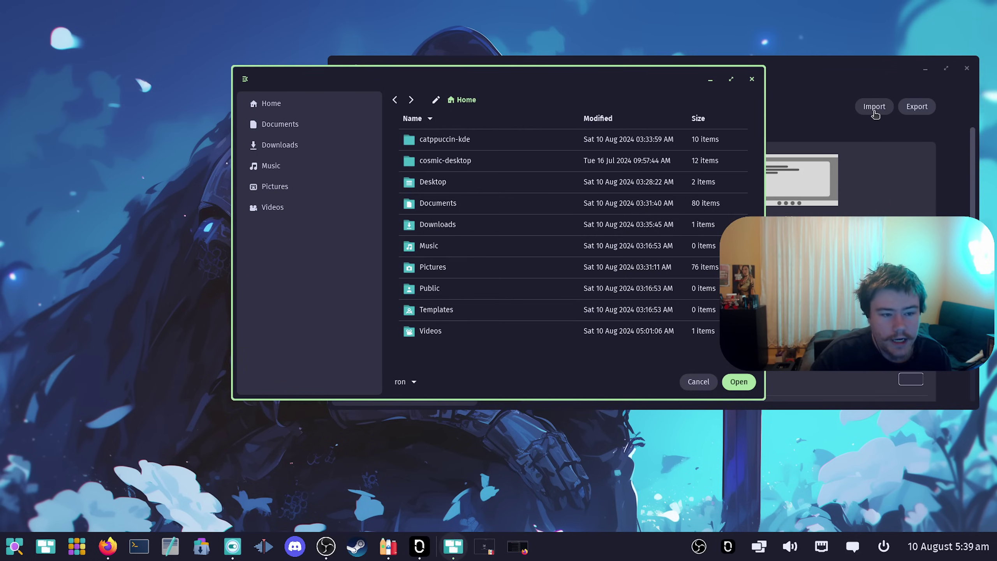
{"action": "double_click", "coordinate": [452, 162]}
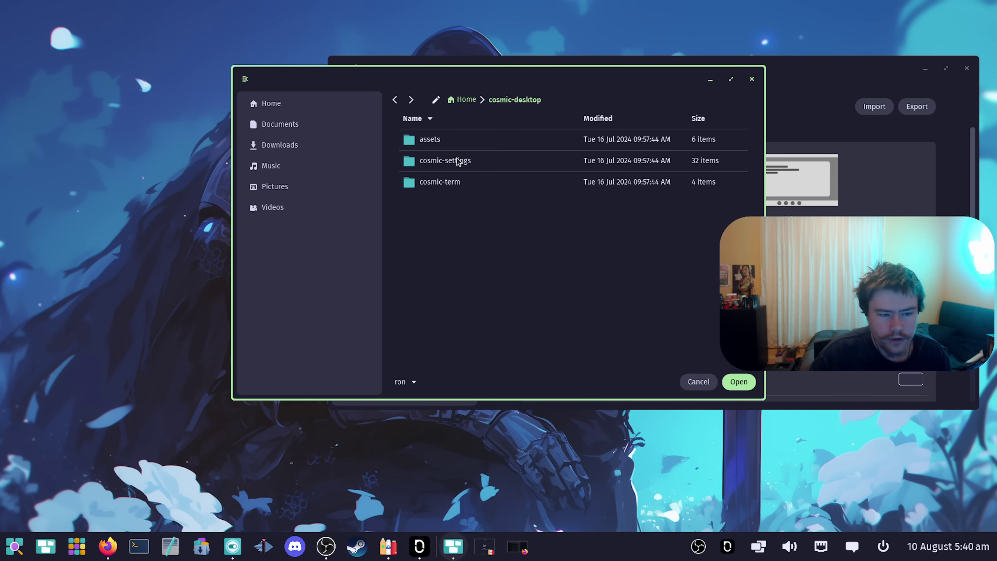
{"action": "double_click", "coordinate": [457, 161]}
{"action": "scroll", "coordinate": [489, 213], "scroll_direction": "down", "scroll_amount": 10}
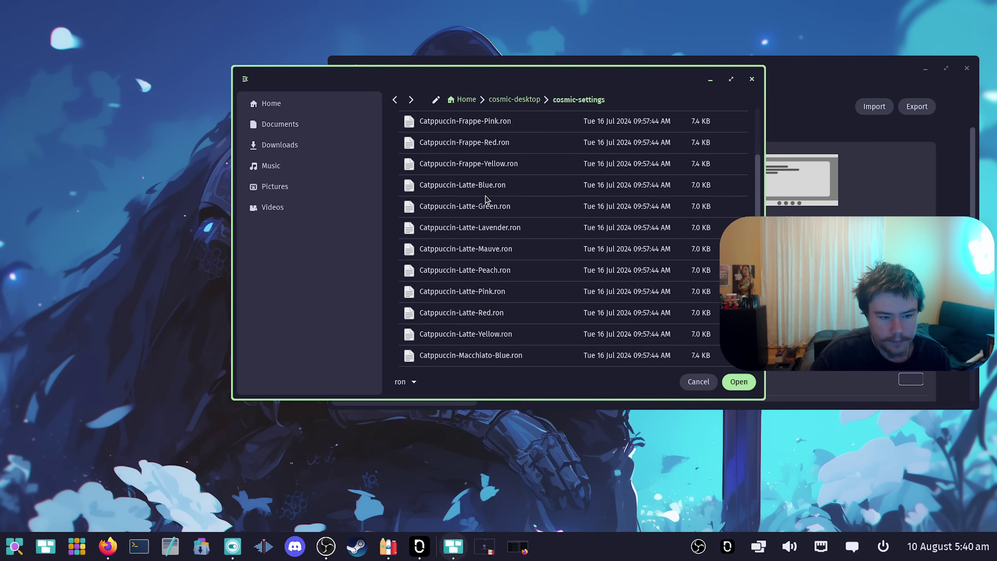
{"action": "scroll", "coordinate": [486, 197], "scroll_direction": "up", "scroll_amount": 3}
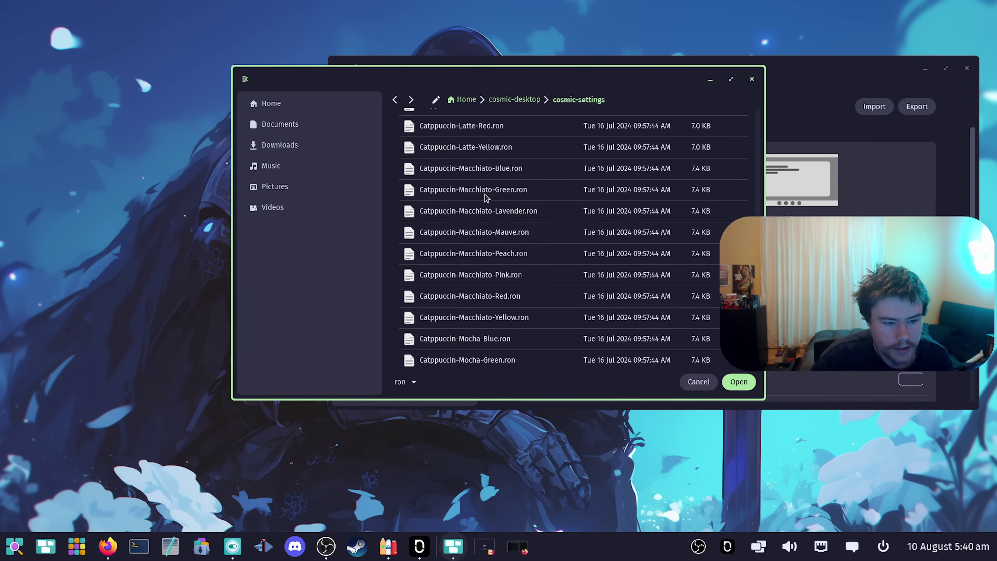
{"action": "double_click", "coordinate": [510, 255]}
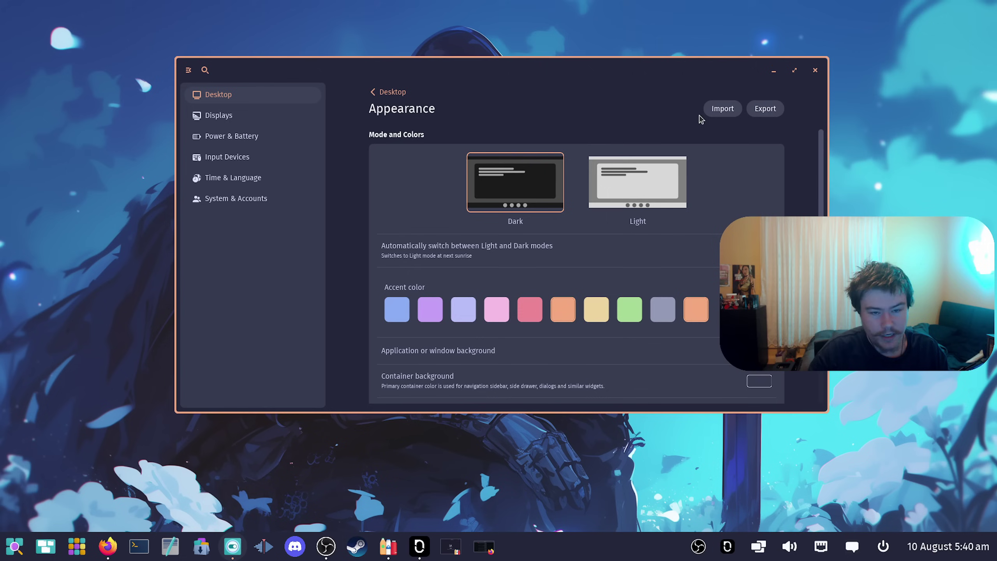
Step: Import the Catppuccin-Frappe-Mauve.ron theme from the cosmic-desktop/cosmic-settings folder
{"action": "left_click", "coordinate": [725, 113]}
{"action": "double_click", "coordinate": [461, 160]}
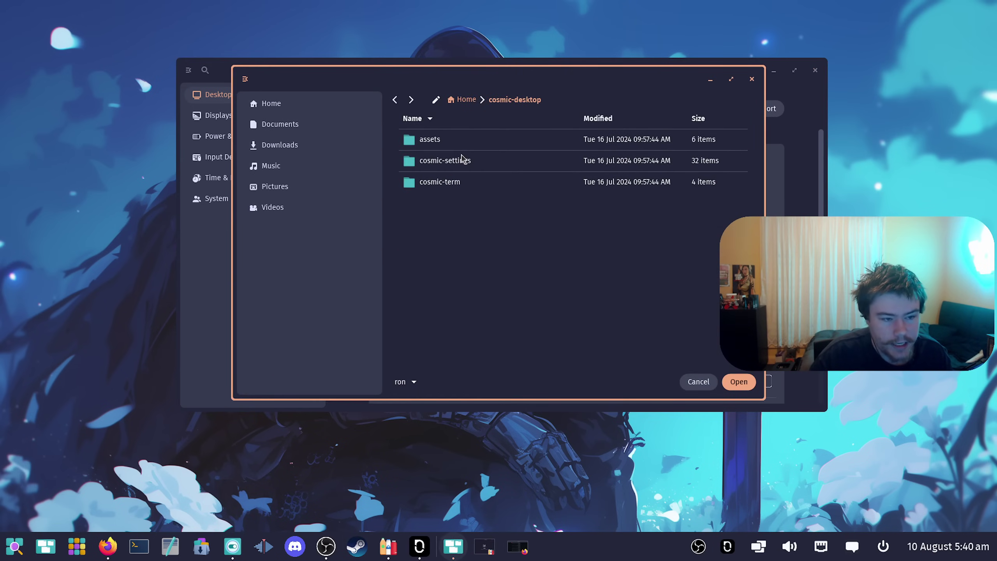
{"action": "double_click", "coordinate": [466, 161]}
{"action": "double_click", "coordinate": [496, 209]}
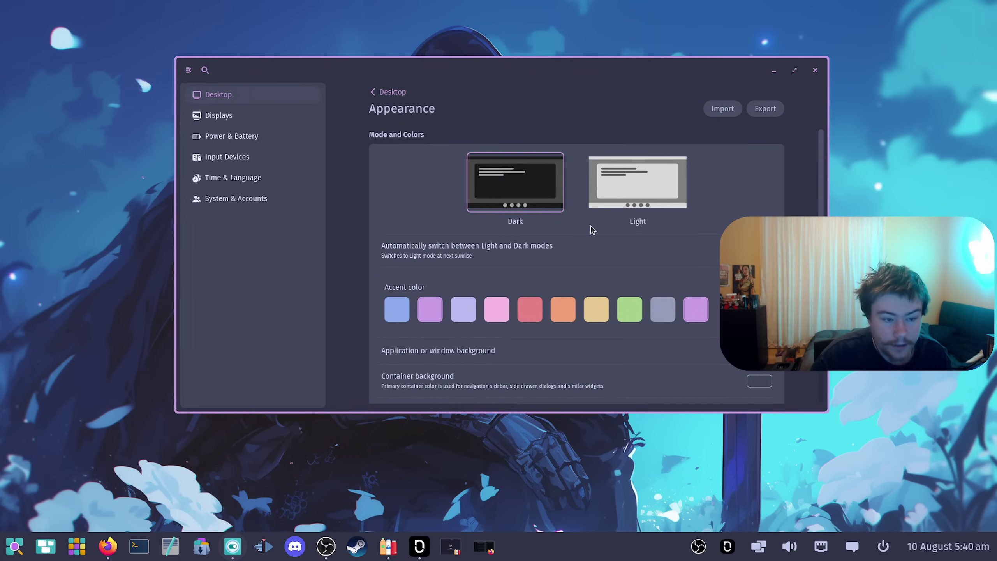
Step: Start another theme import and browse the Catppuccin theme files in the cosmic-settings folder
{"action": "left_click", "coordinate": [724, 111]}
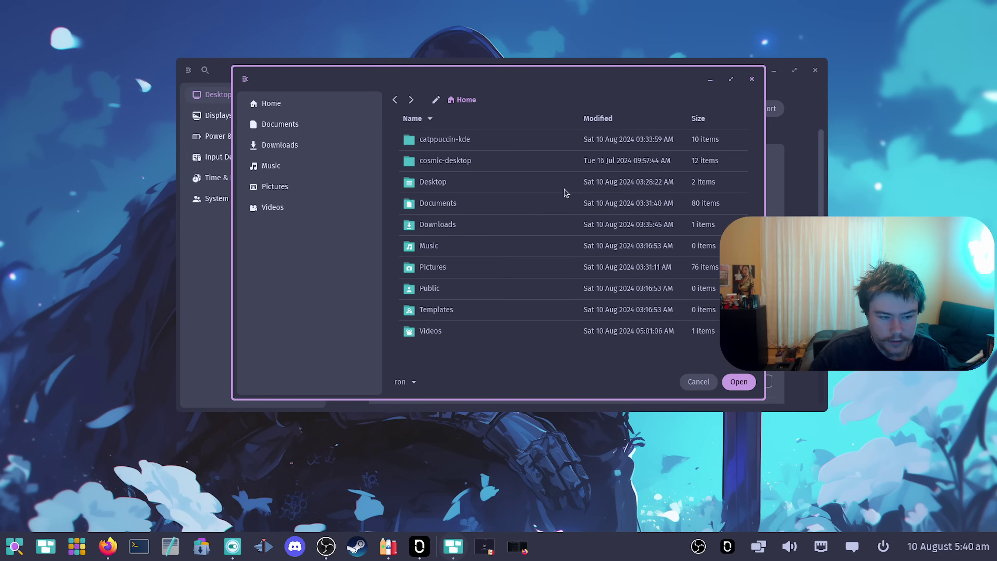
{"action": "double_click", "coordinate": [479, 162]}
{"action": "double_click", "coordinate": [465, 163]}
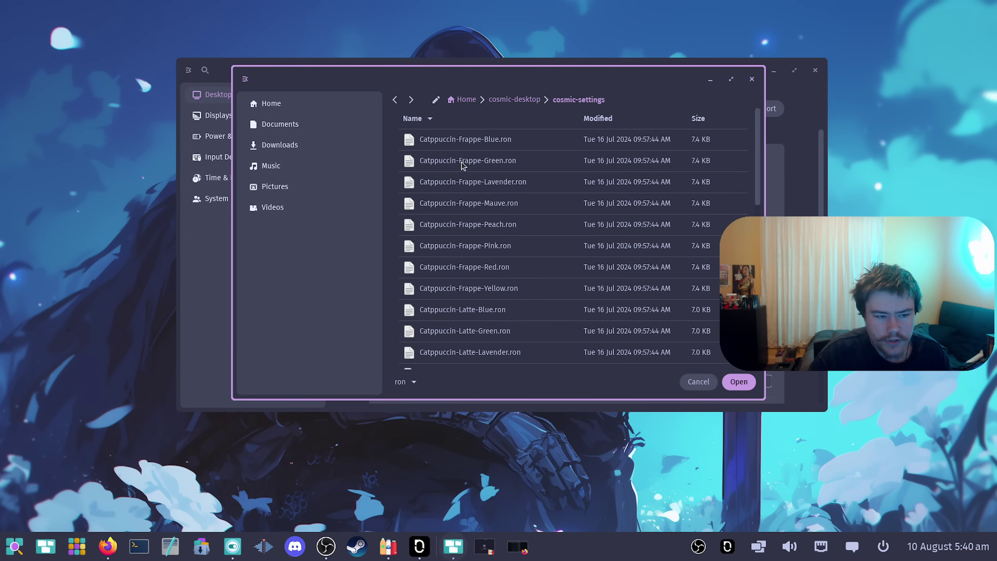
{"action": "scroll", "coordinate": [499, 207], "scroll_direction": "down", "scroll_amount": 6}
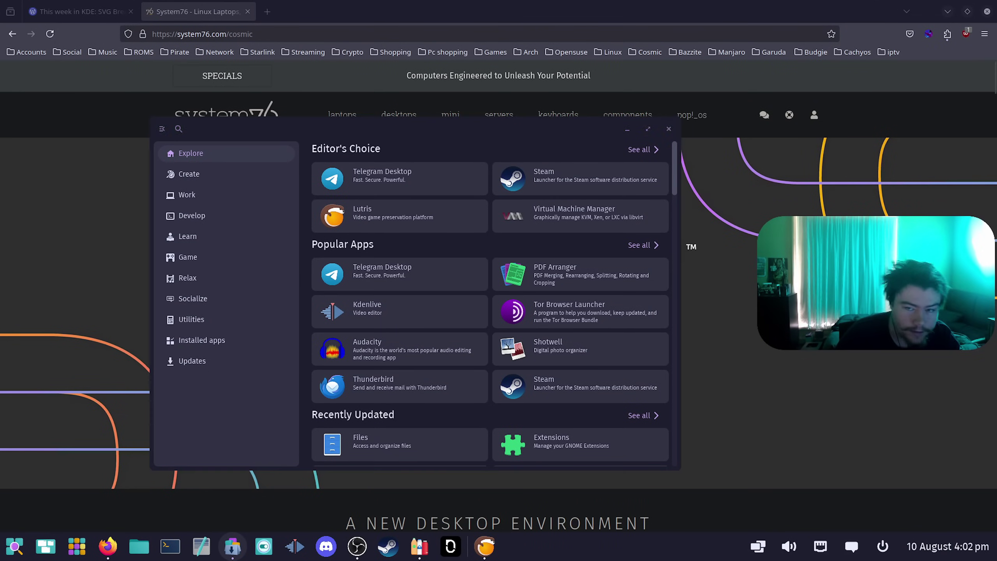
Step: Minimize the browser, then switch the active window hint off and back on in the tiling options
{"action": "left_click", "coordinate": [947, 12]}
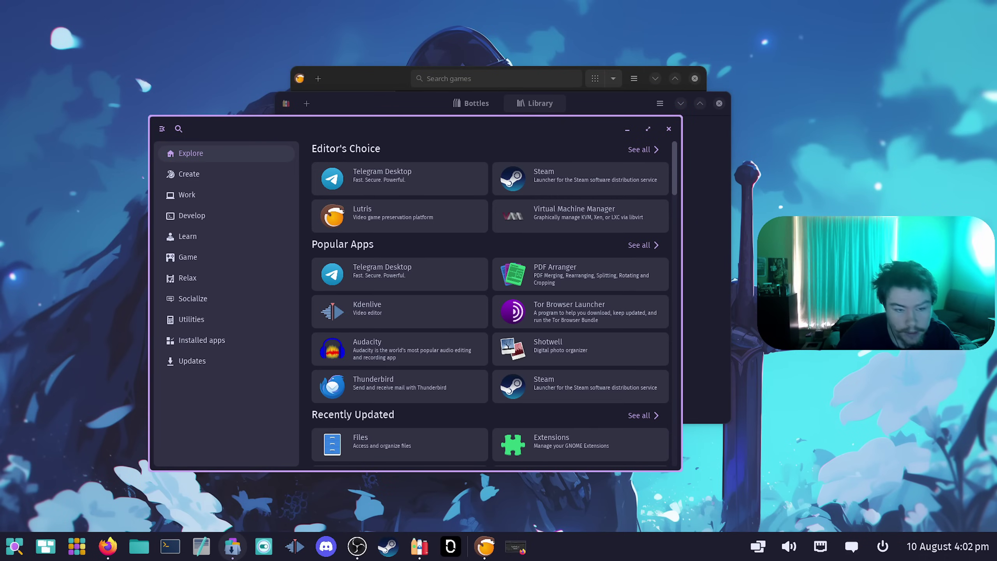
{"action": "left_click", "coordinate": [758, 549]}
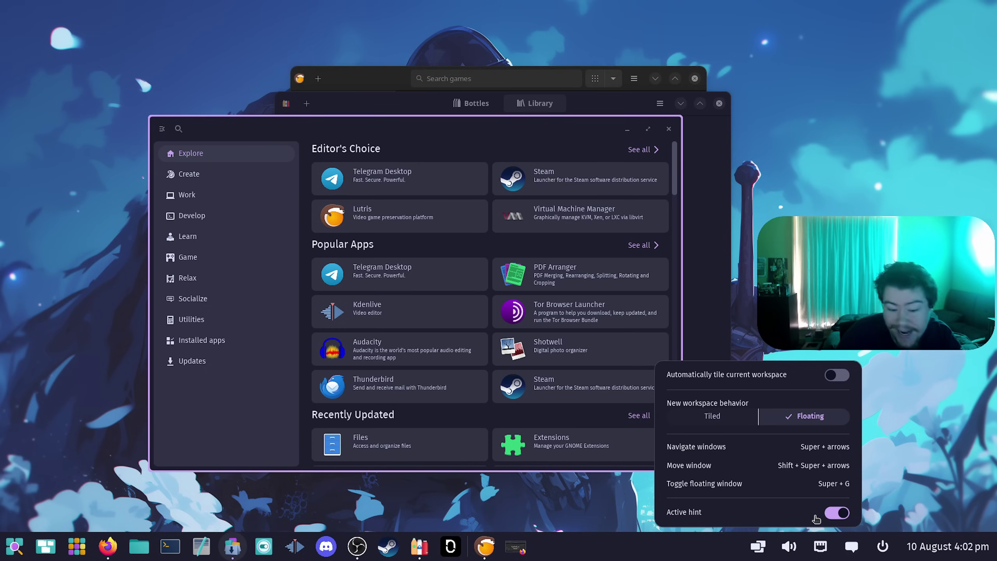
{"action": "left_click", "coordinate": [835, 513]}
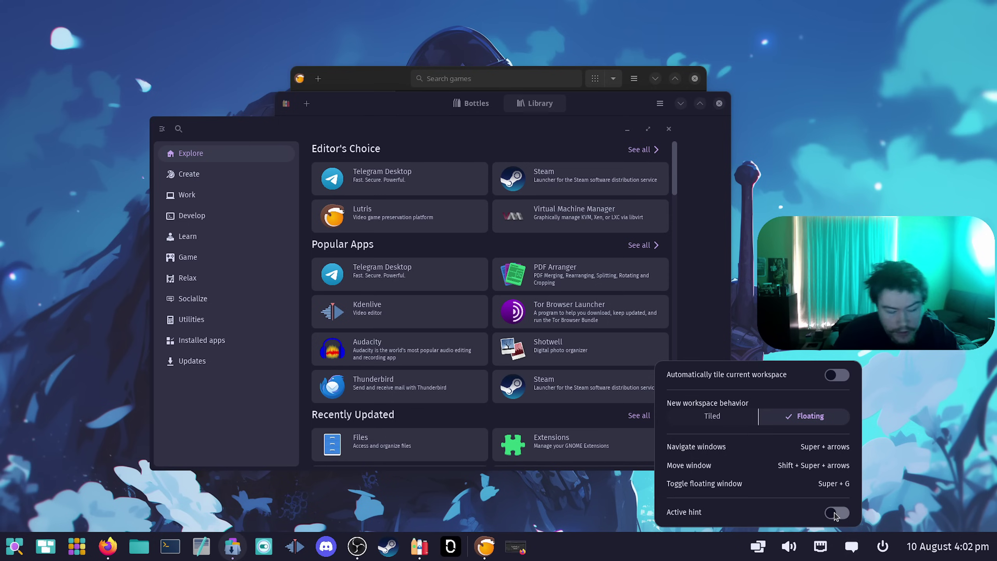
{"action": "left_click", "coordinate": [531, 142]}
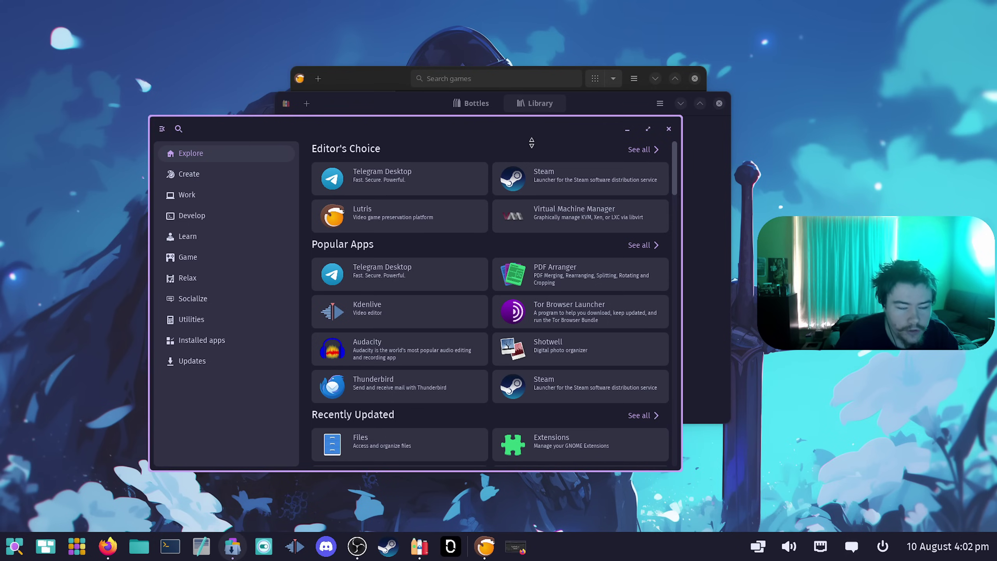
Step: Move the floating app store window across the desktop and turn on automatic tiling for the current workspace
{"action": "left_click_drag", "start_coordinate": [530, 142], "coordinate": [462, 136]}
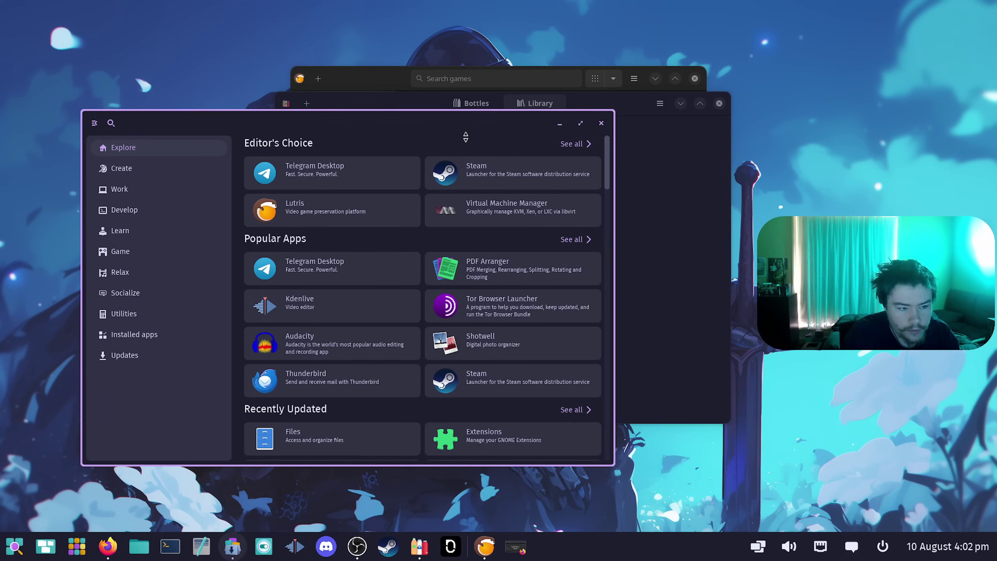
{"action": "key", "text": "super+y"}
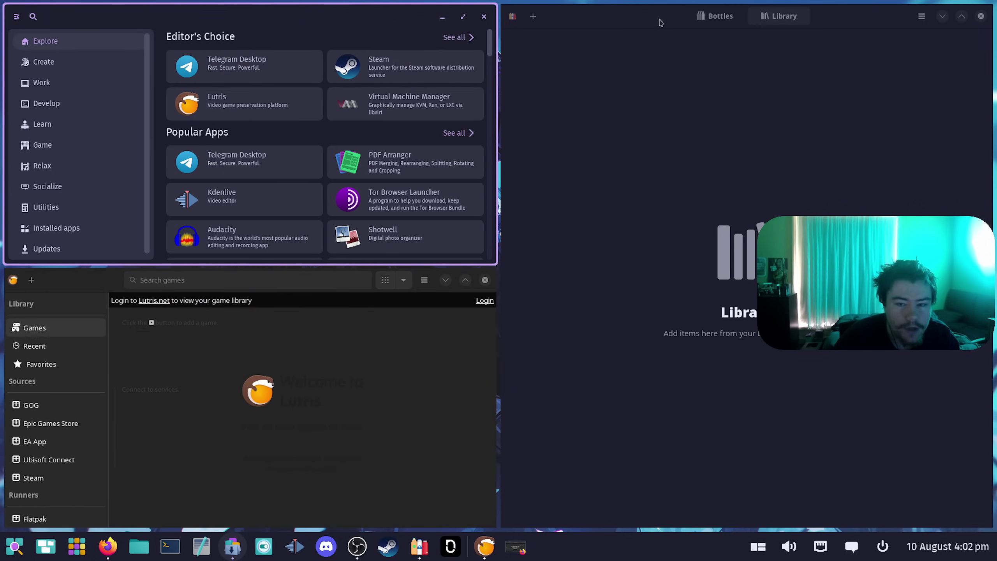
Step: Stack the Bottles window with Lutris, switch between their tabs, and add the COSMIC App Store window to the stack
{"action": "left_click_drag", "start_coordinate": [662, 24], "coordinate": [398, 352]}
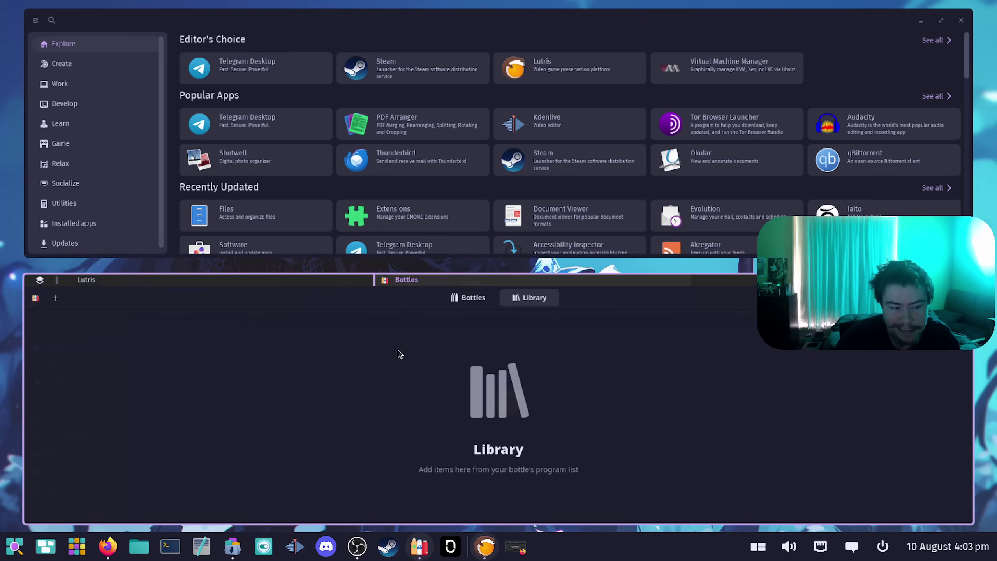
{"action": "left_click", "coordinate": [340, 279]}
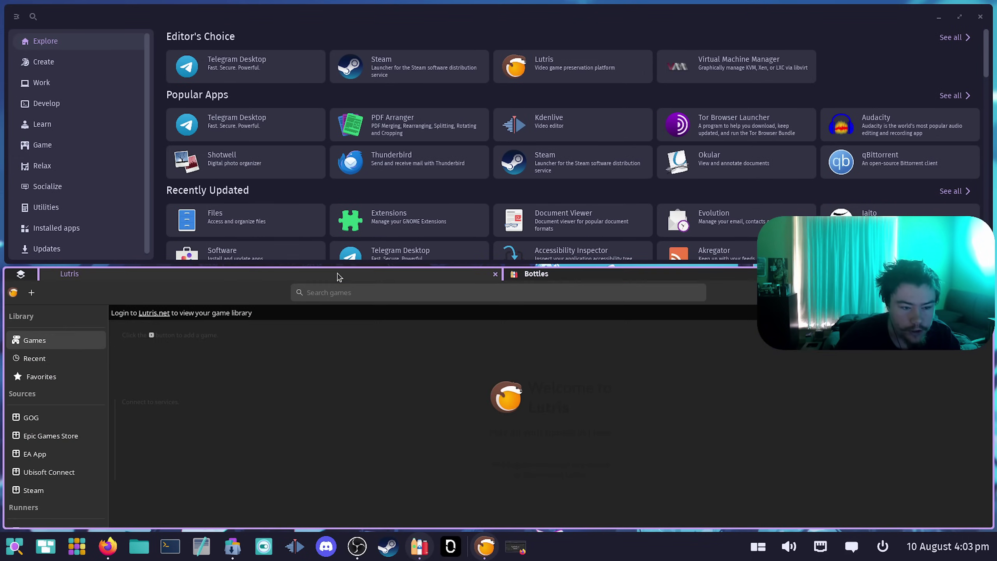
{"action": "left_click", "coordinate": [588, 277]}
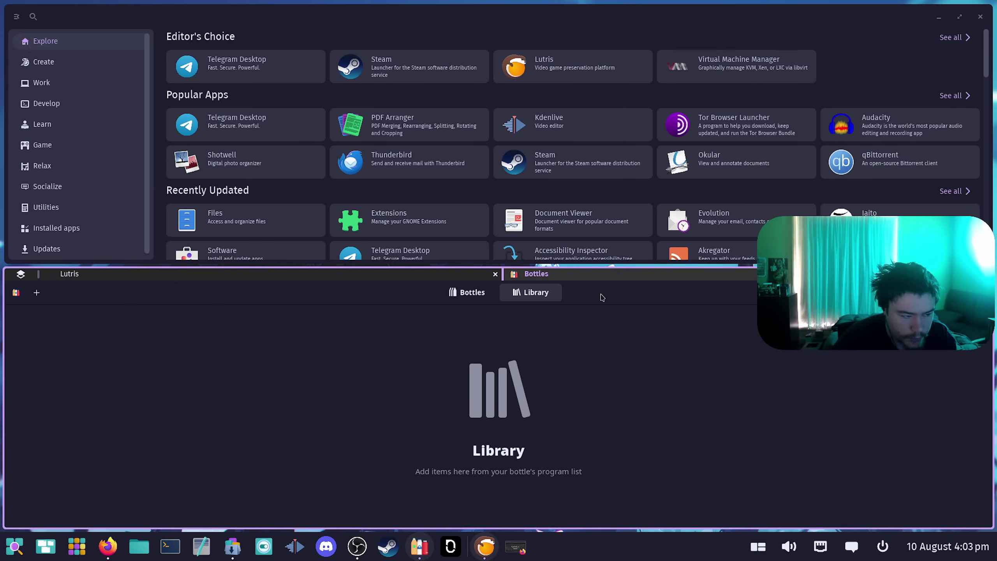
{"action": "left_click_drag", "start_coordinate": [529, 32], "coordinate": [483, 358]}
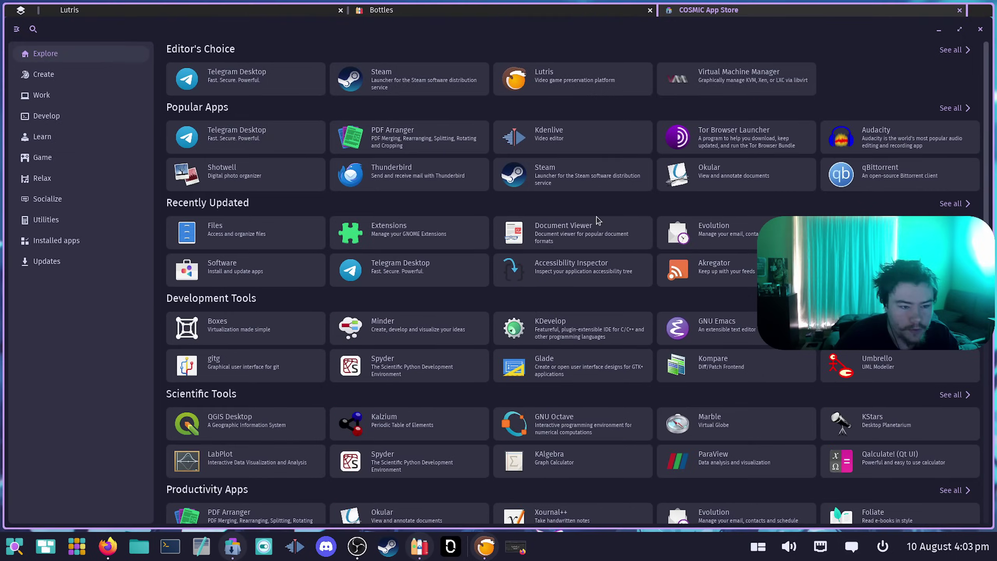
Step: Pull the Bottles window out of the stack and open the Telegram Desktop page in the COSMIC App Store
{"action": "left_click_drag", "start_coordinate": [397, 11], "coordinate": [434, 24]}
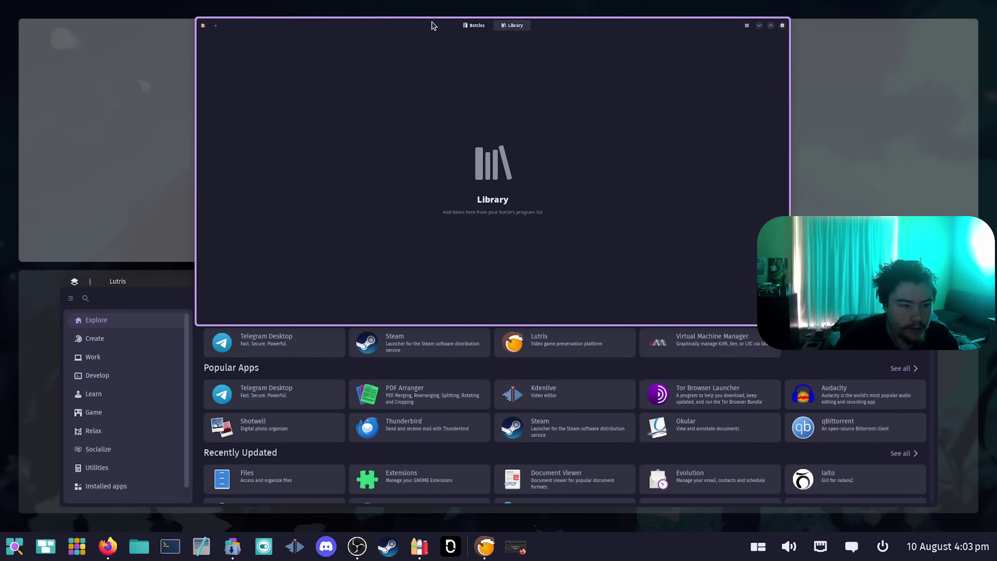
{"action": "left_click_drag", "start_coordinate": [628, 24], "coordinate": [0, 138]}
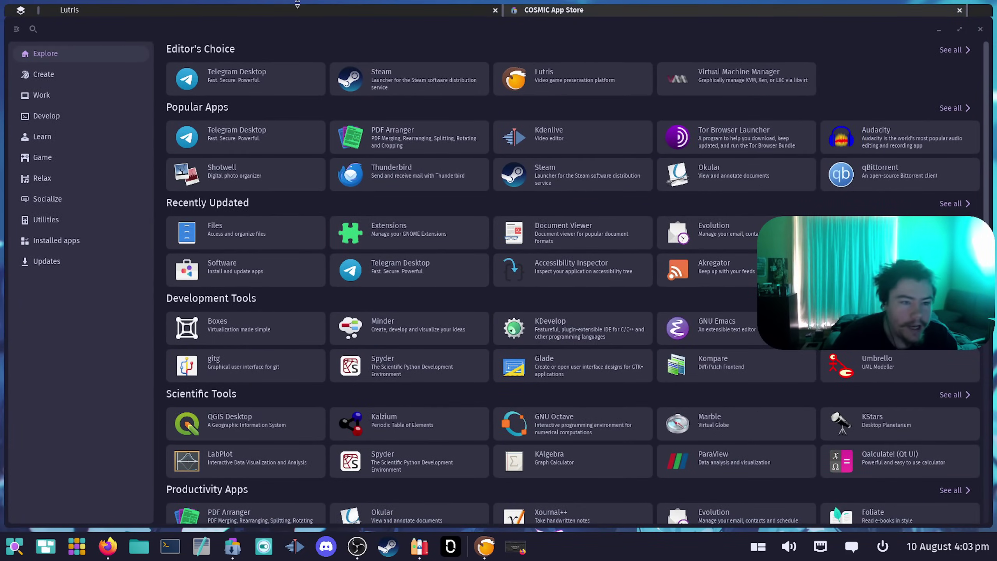
{"action": "left_click", "coordinate": [292, 69]}
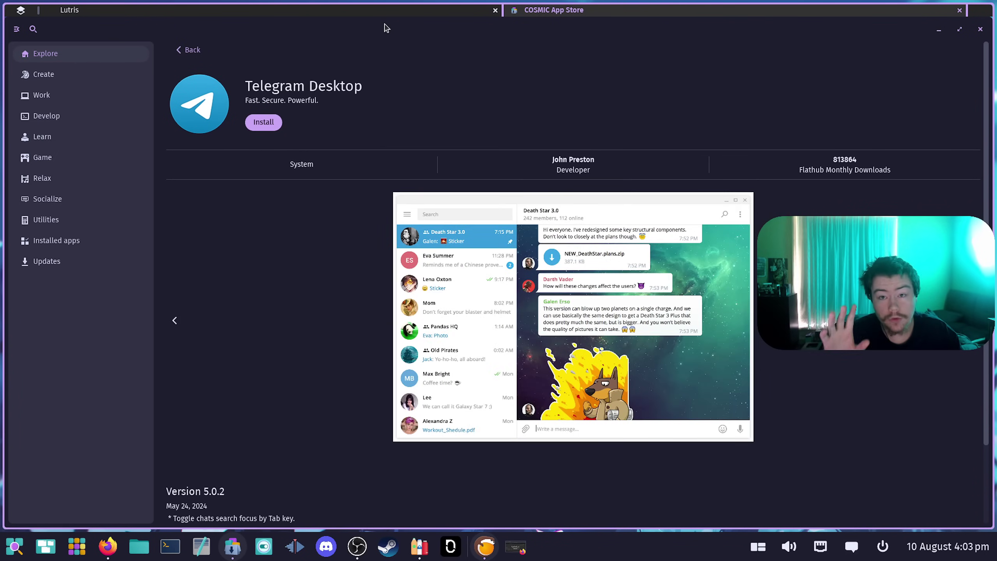